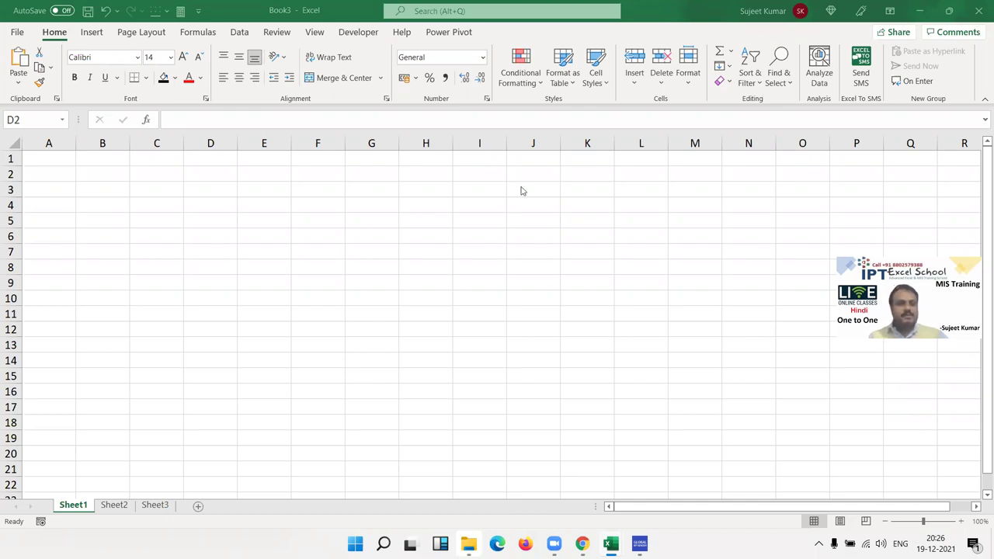
- Enter 20 in B3 and 30 in E3 on Sheet1
click(295, 202)
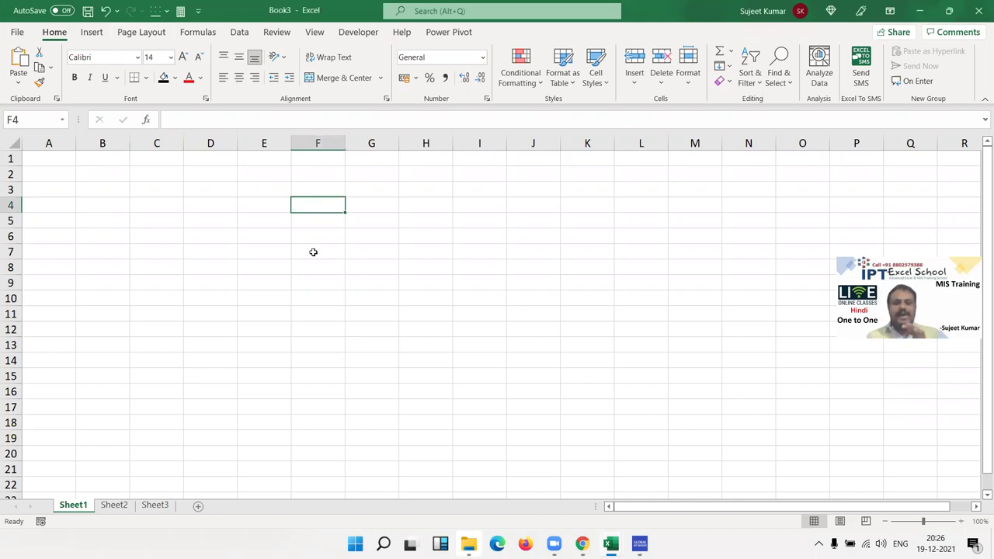
click(198, 32)
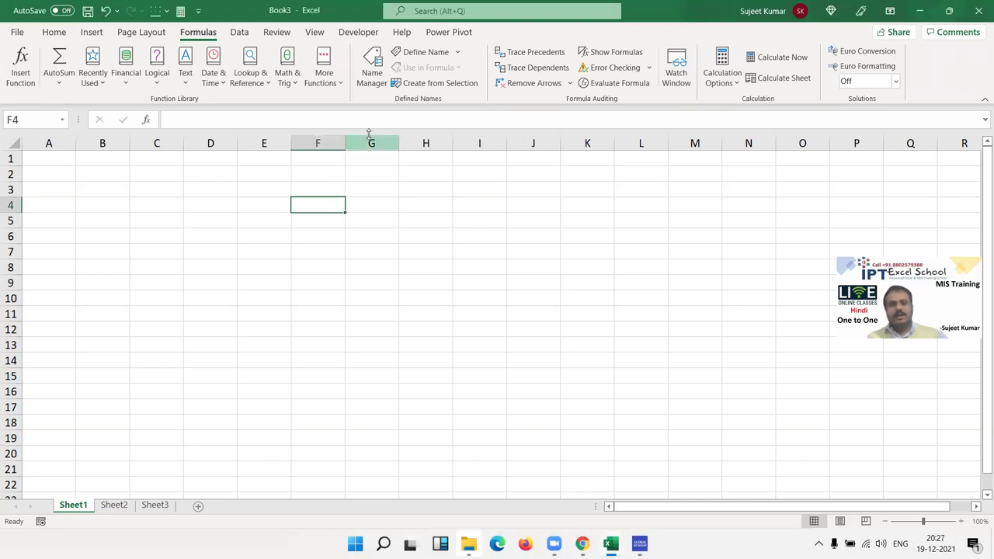
click(54, 31)
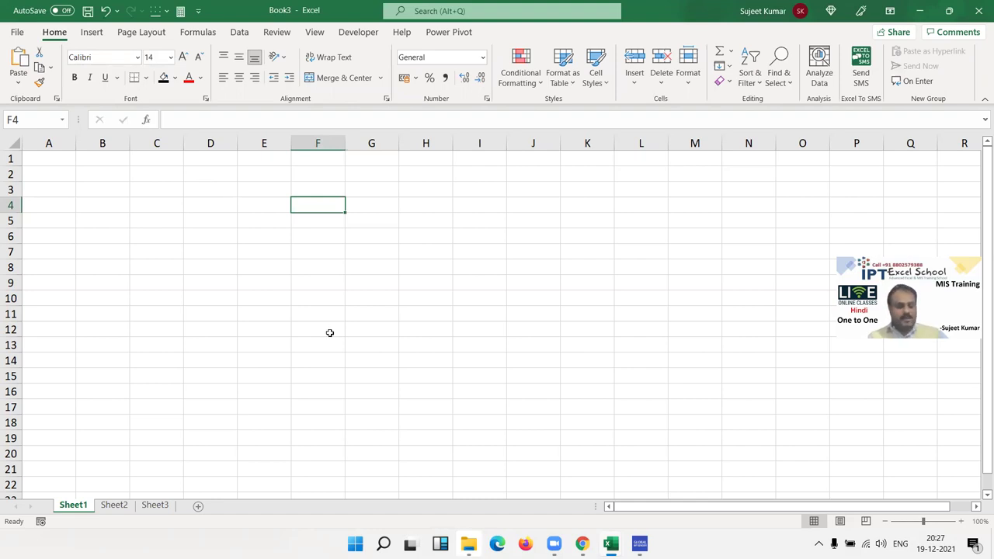
ctrl+scroll(290, 322, up, 1)
ctrl+scroll(288, 321, up, 2)
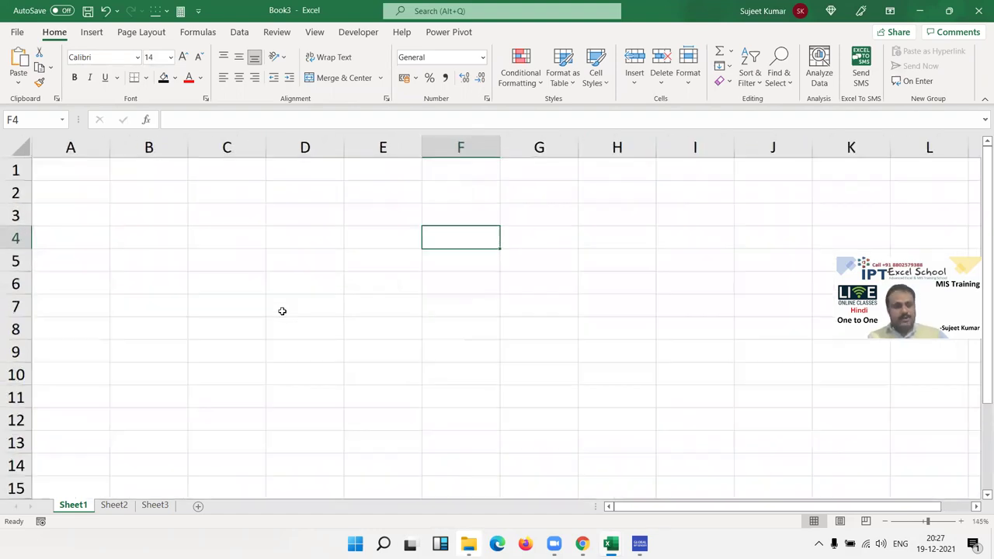
ctrl+scroll(282, 311, up, 1)
click(190, 220)
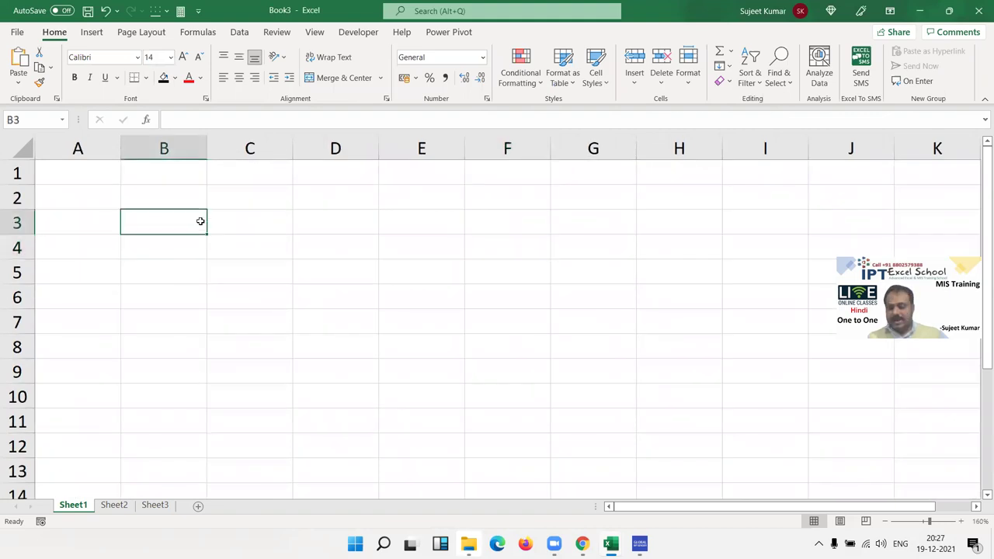
text(20)
key(Tab)
key(Tab)
key(Tab)
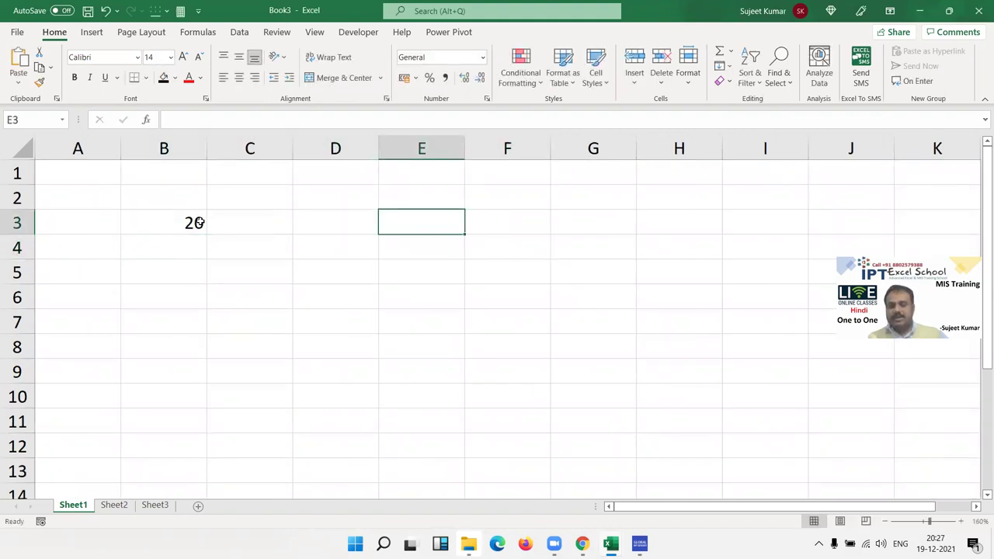
text(30)
key(Return)
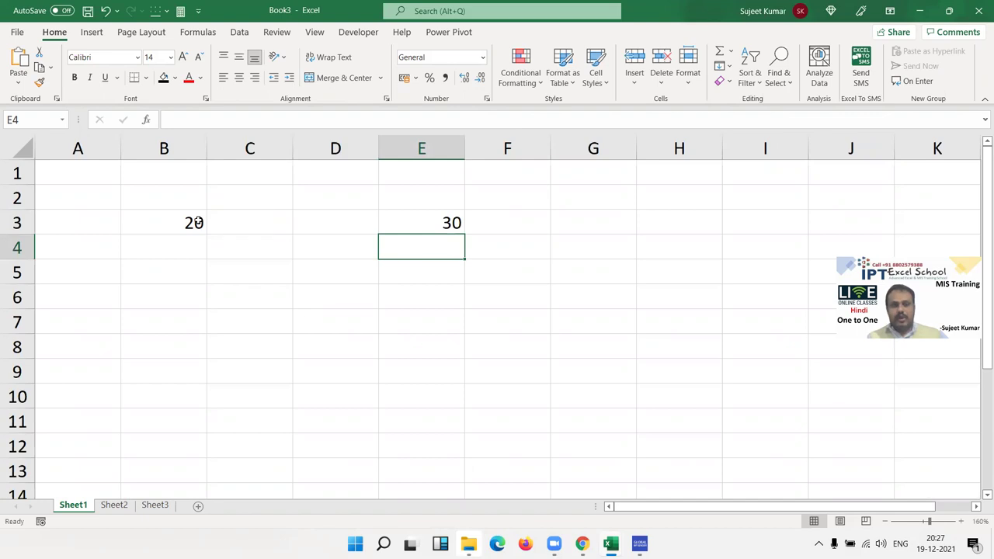
- Copy B3's 20 over E3, then undo the paste so E3 keeps 30
click(198, 223)
key(ctrl+c)
click(452, 226)
key(ctrl+v)
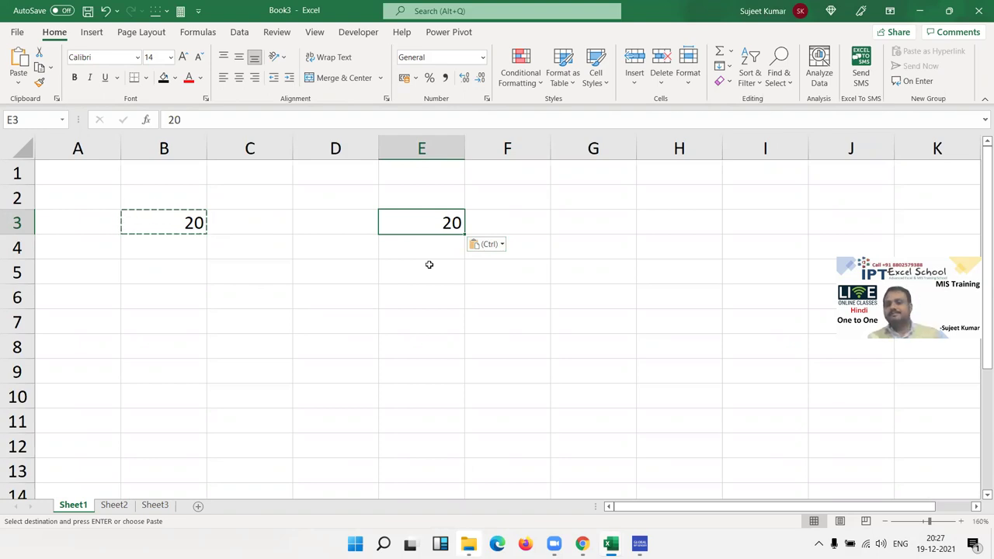
key(ctrl+z)
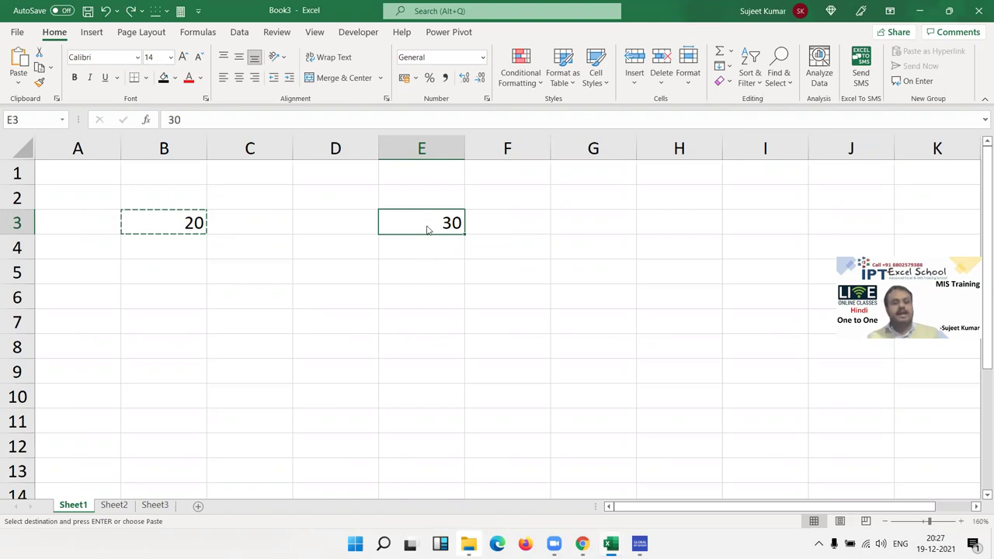
- Paste Special the copied 20 onto E3 with the Add operation, turning 30 into 50
right_click(427, 227)
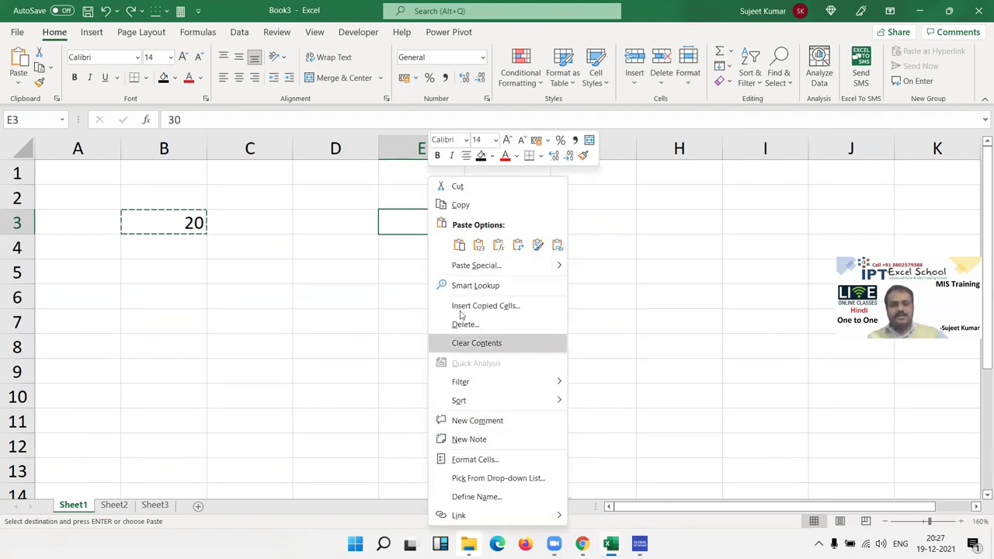
click(463, 266)
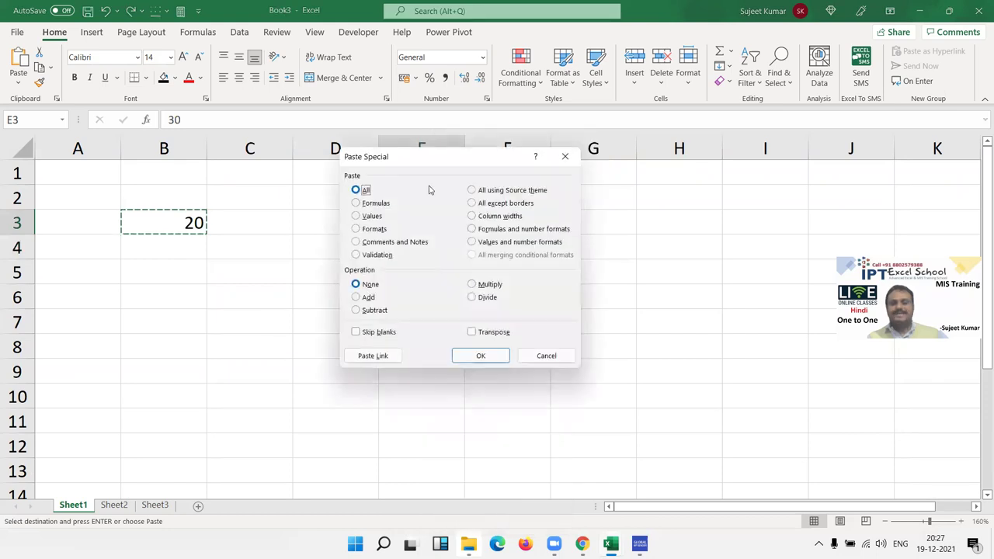
drag(420, 161, 573, 142)
key(ctrl)
key(ctrl)
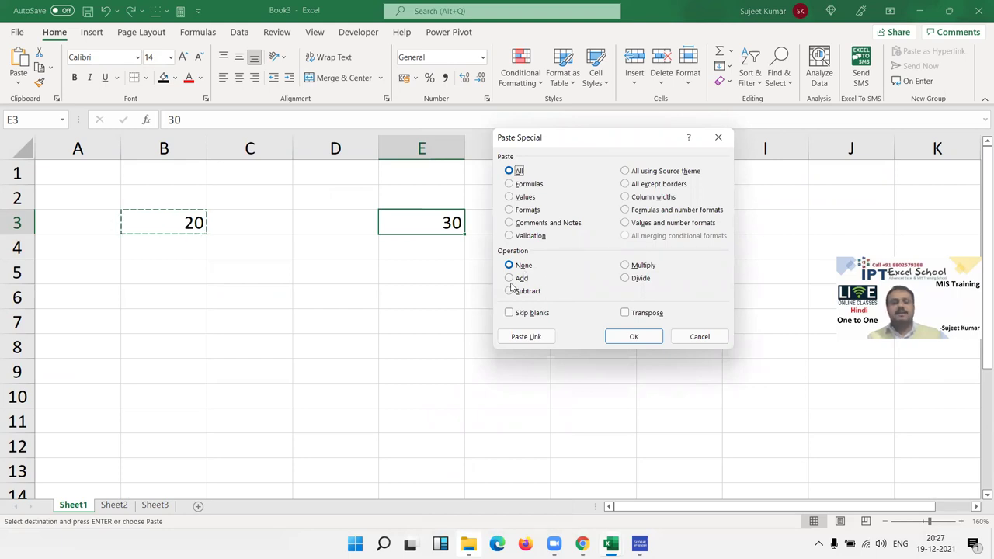
click(510, 278)
key(ctrl)
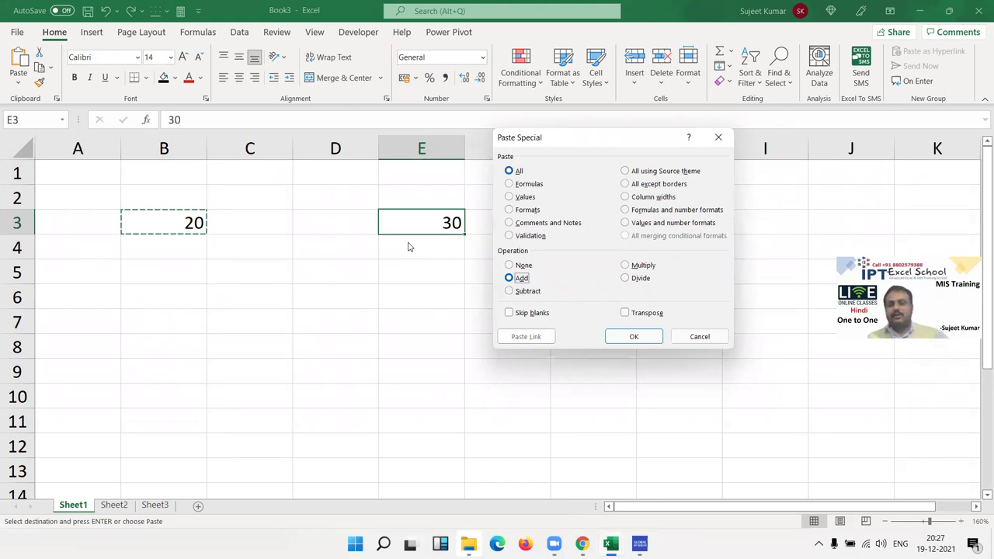
click(644, 339)
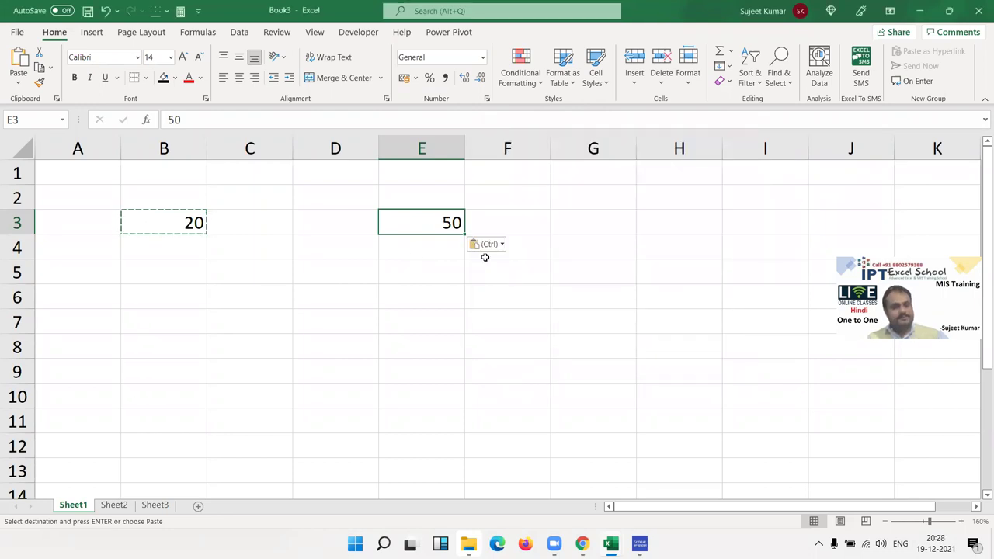
- Paste Special the copied 20 onto E3 with Multiply, turning 50 into 1000
right_click(437, 221)
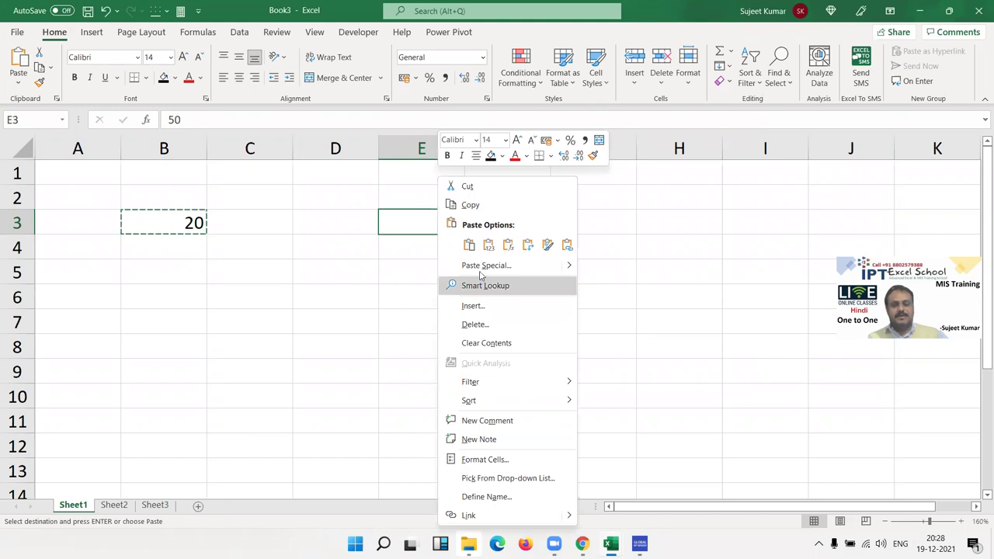
click(480, 272)
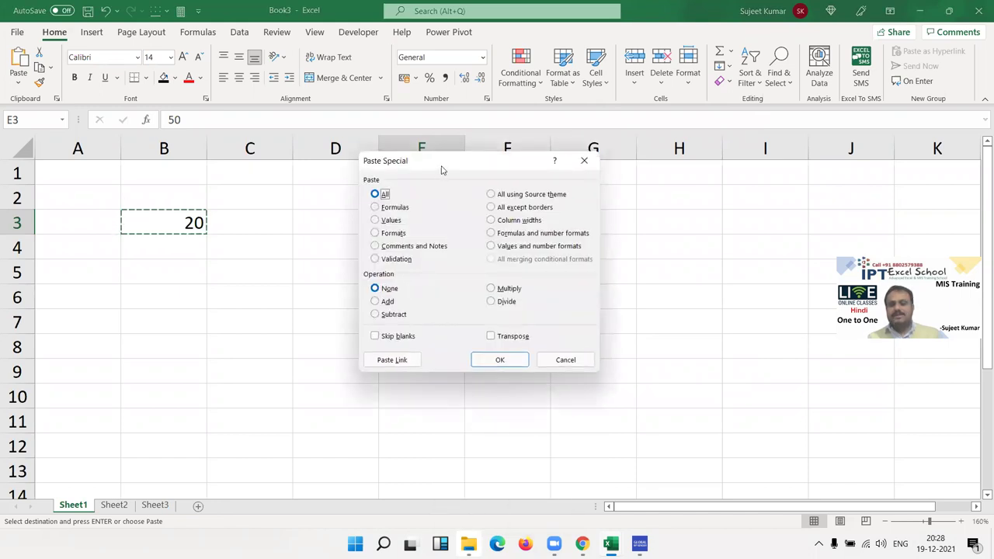
drag(441, 170, 579, 152)
click(632, 272)
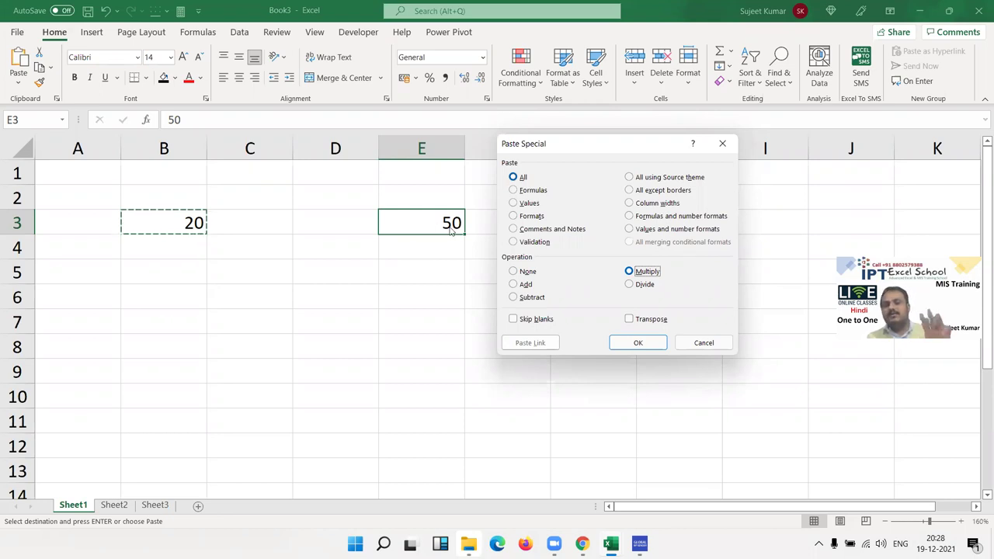
click(629, 346)
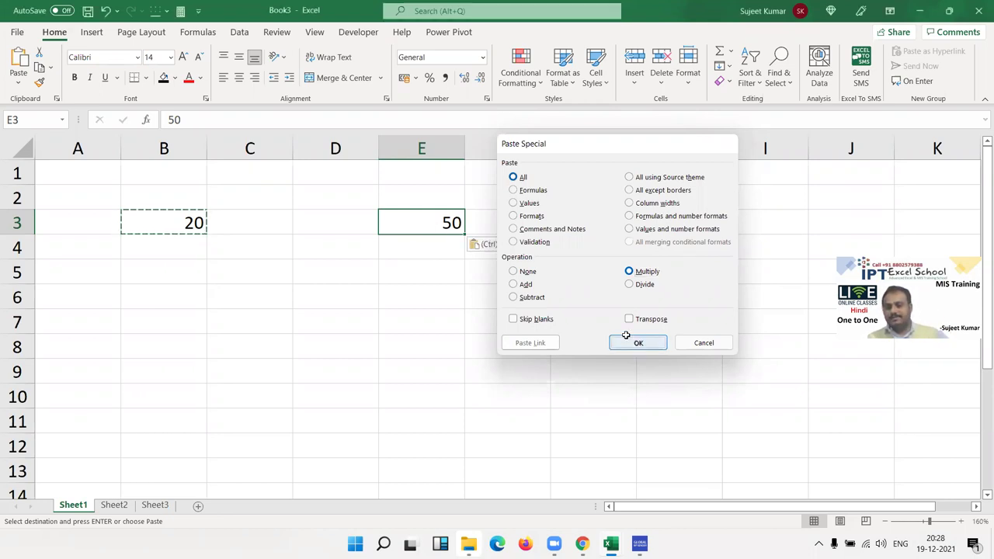
- Open Paste Special on F3 with Multiply, dismiss it without pasting, and clear the copy marquee
right_click(526, 217)
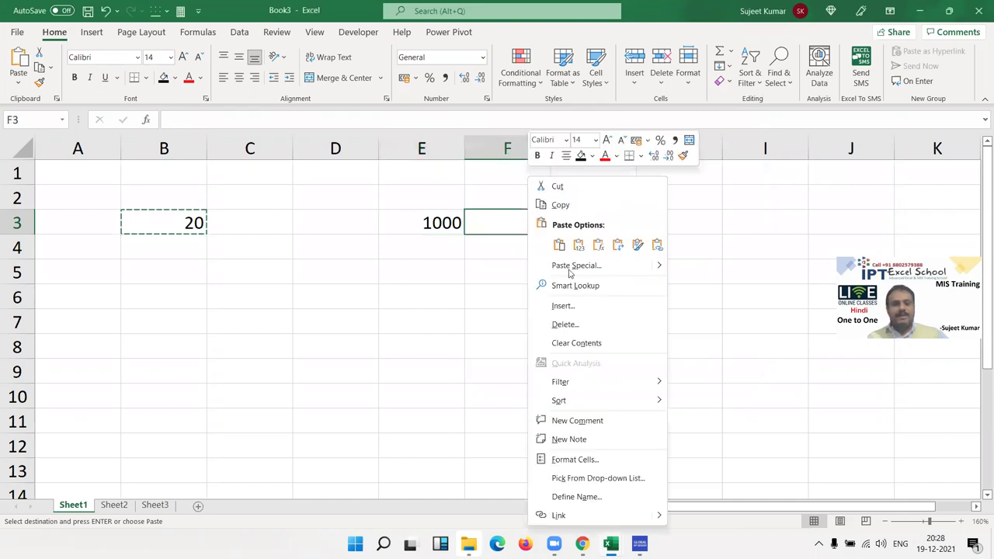
click(575, 265)
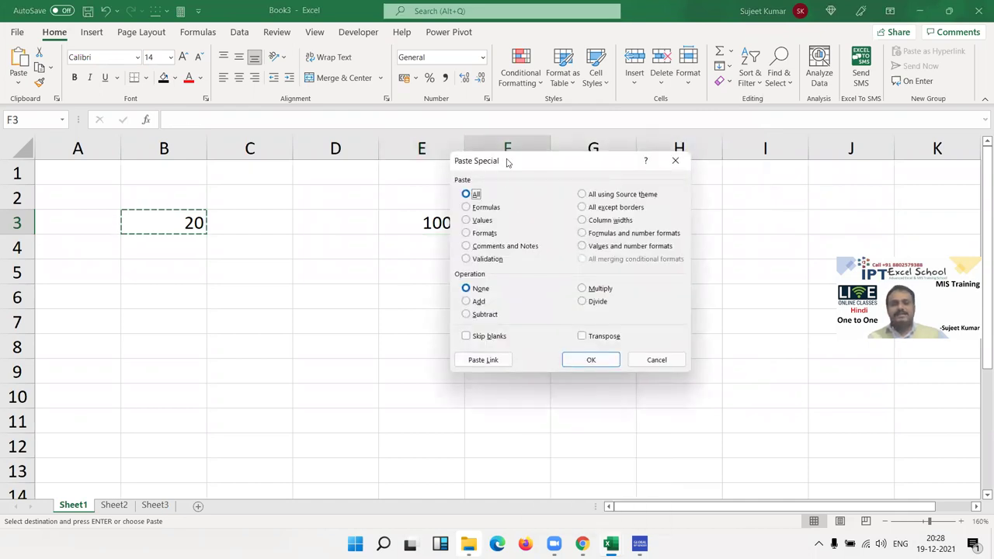
click(643, 284)
click(643, 284)
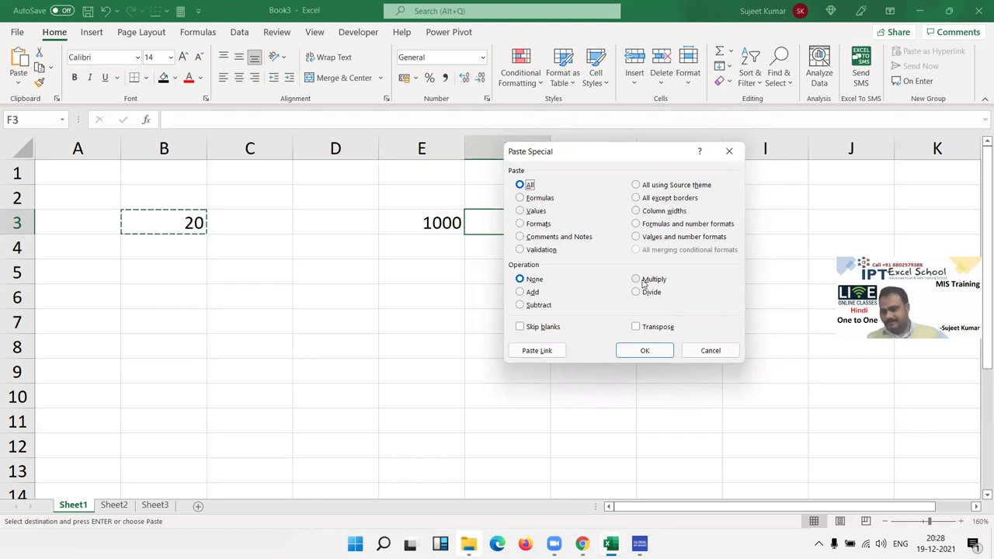
click(643, 284)
key(Escape)
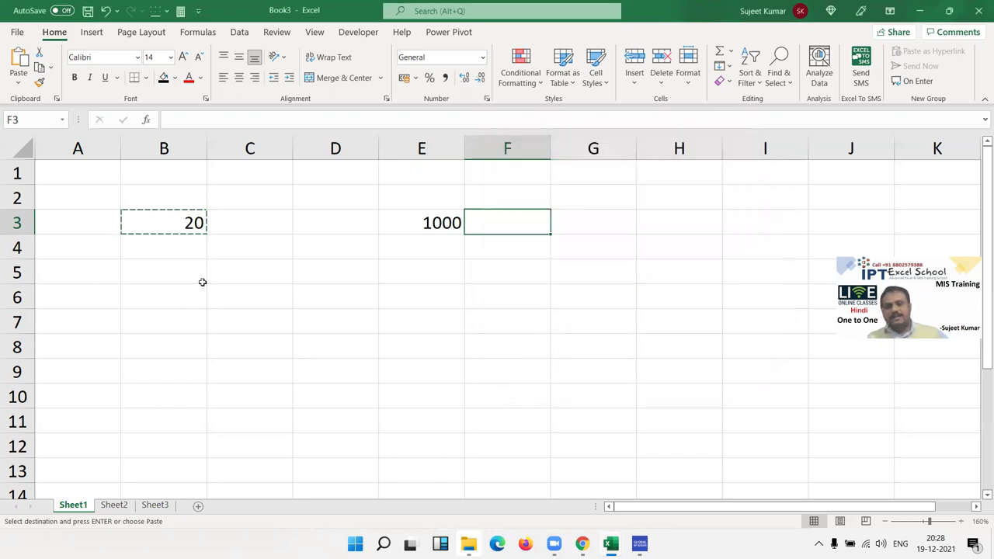
key(Escape)
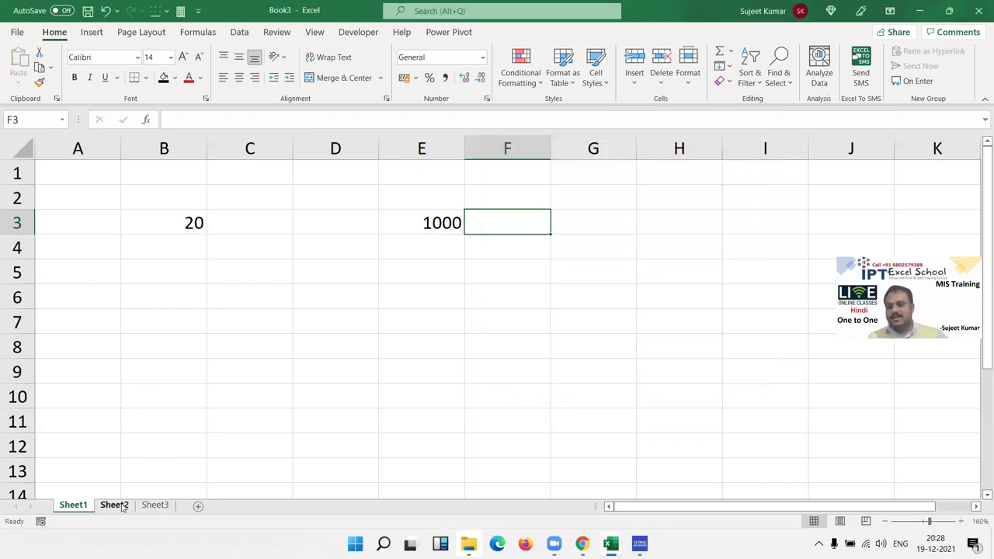
- On Sheet2, enter 20% in A1
click(114, 504)
ctrl+scroll(114, 356, up, 1)
ctrl+scroll(113, 356, up, 1)
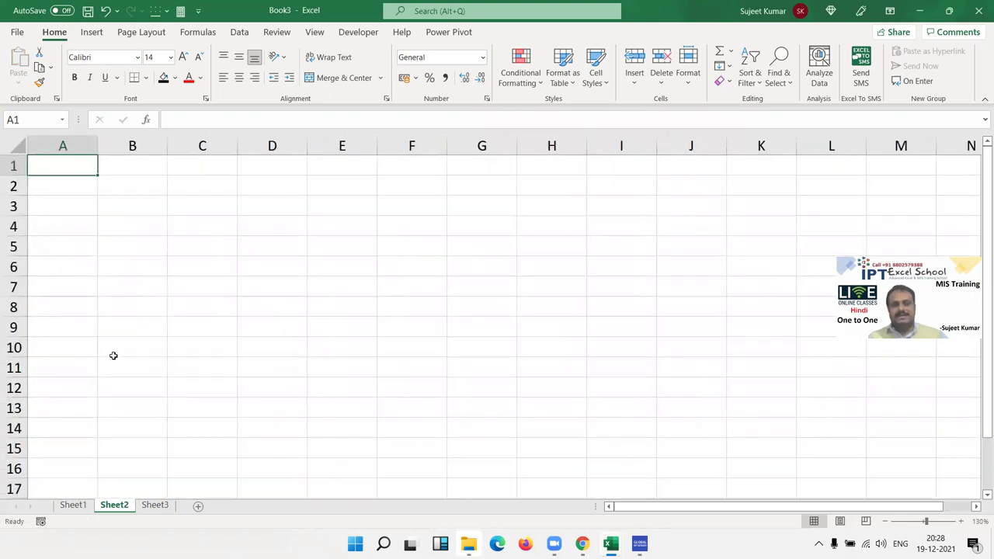
ctrl+scroll(113, 356, up, 1)
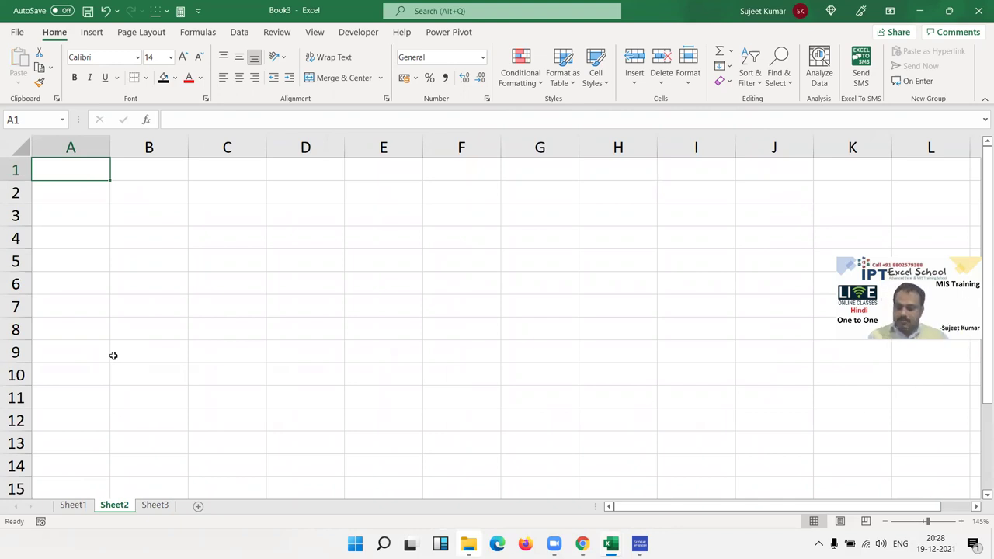
text(20%)
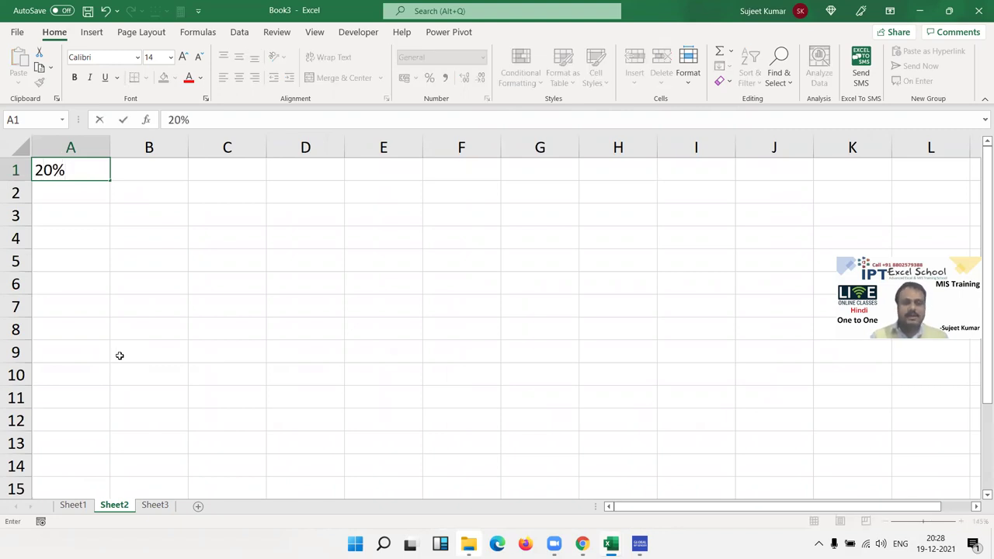
key(Return)
ctrl+scroll(89, 346, up, 6)
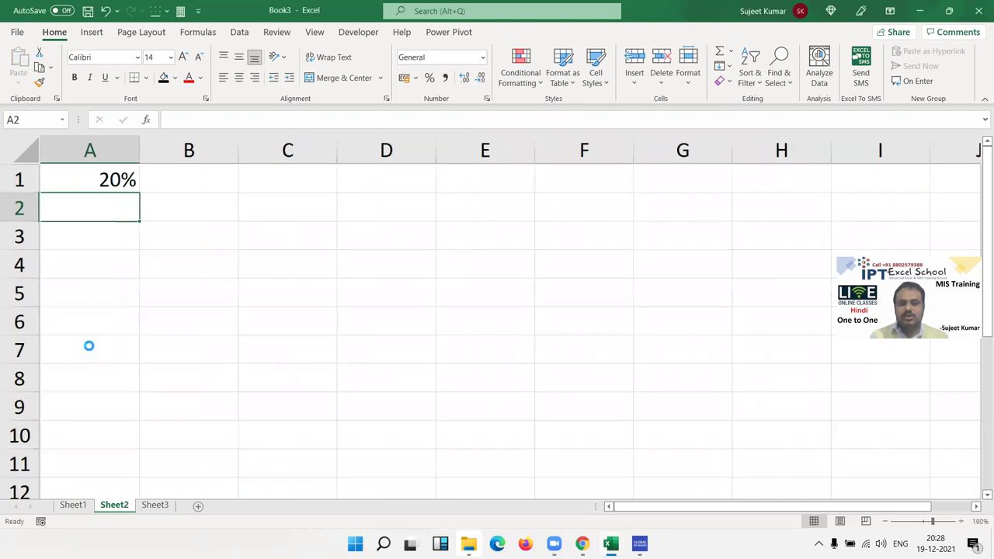
click(153, 198)
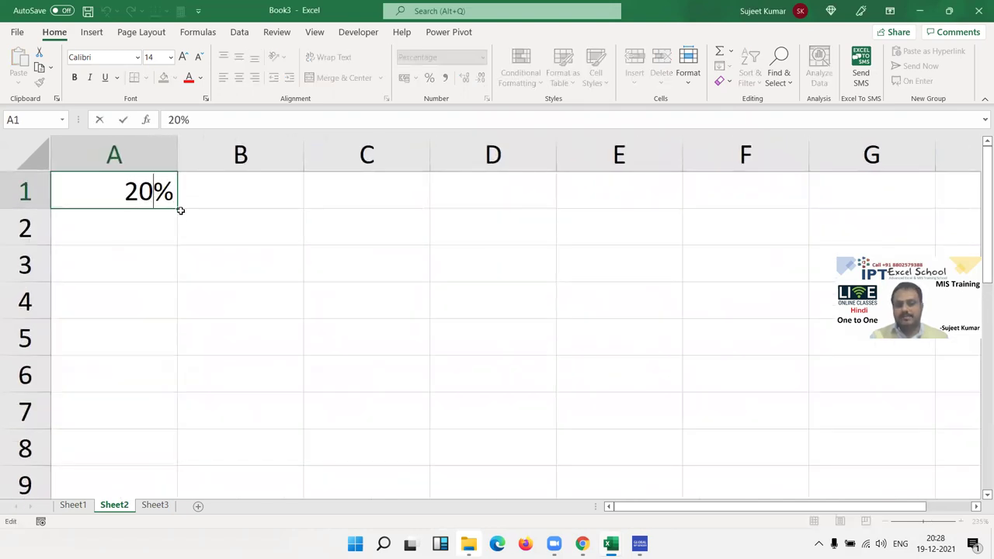
- Enter the plain number 20 in B1
click(216, 202)
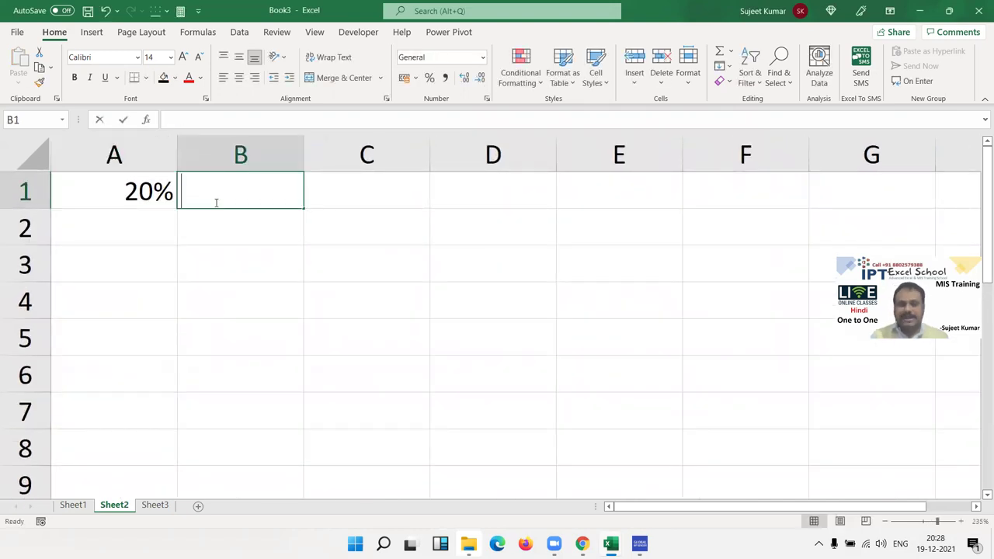
text(20)
key(Return)
click(216, 202)
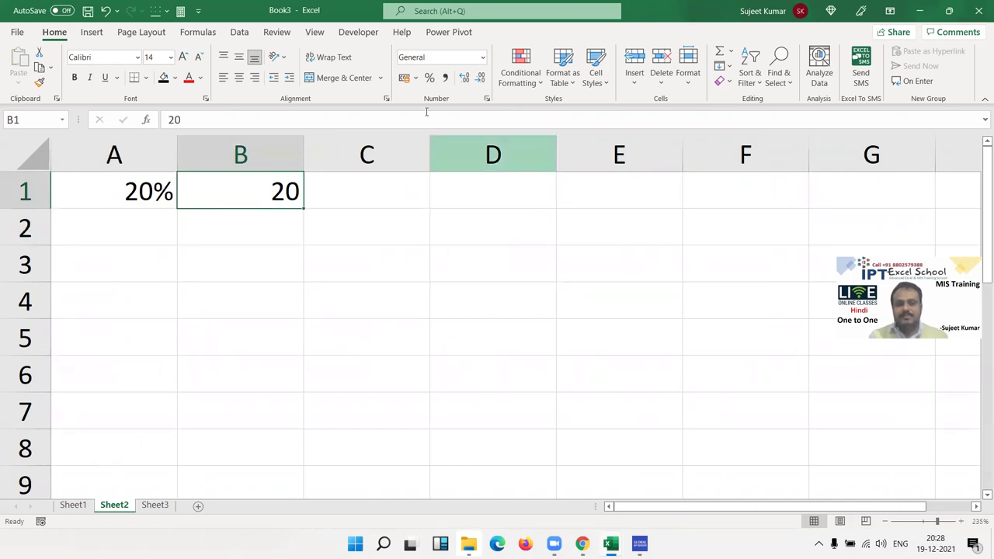
- Format B1 as a percentage (2000%) and write the note 1=100% in B2
click(430, 80)
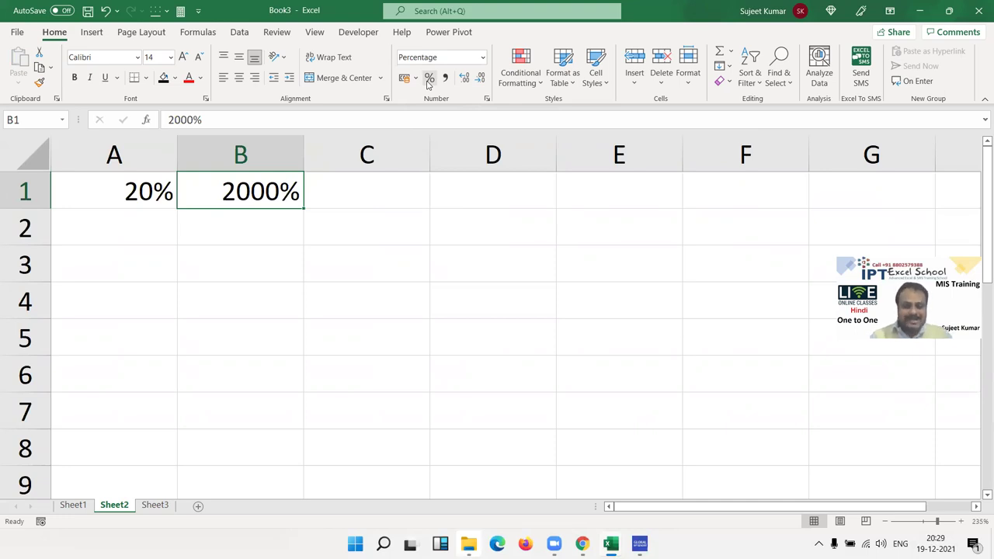
key(Down)
text(1=100%)
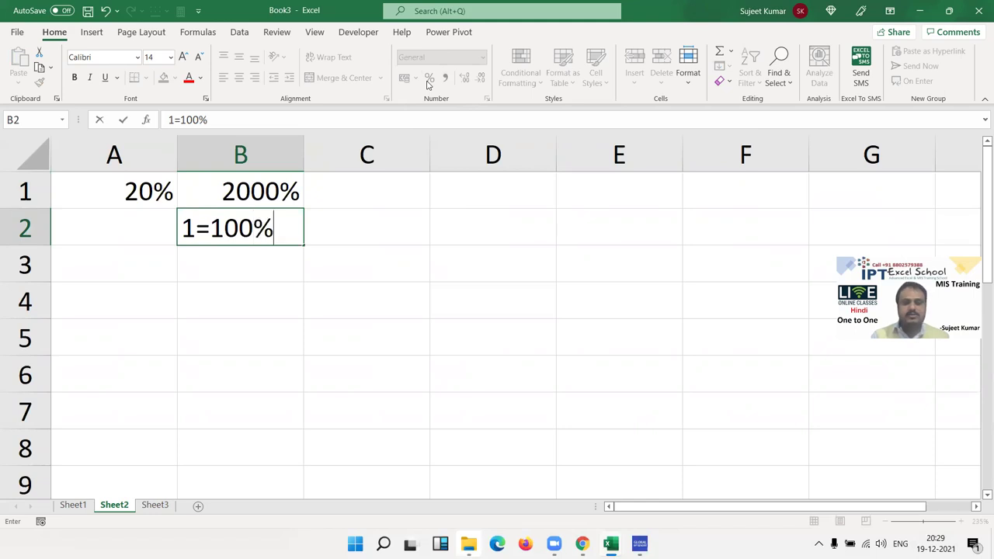
key(Return)
- Enter 0.20 in C1 and apply Percent Style so it shows 20%
key(Up)
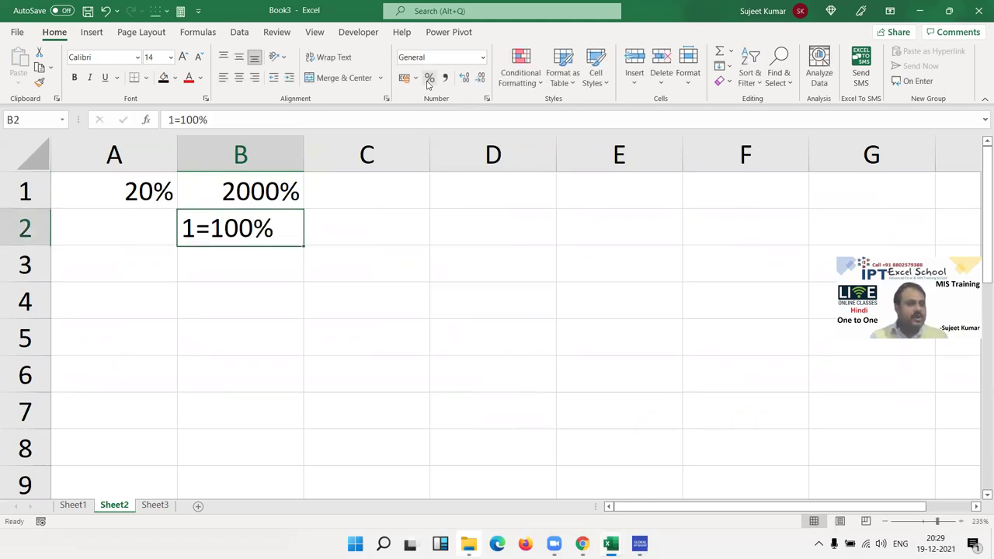
key(Right)
key(Up)
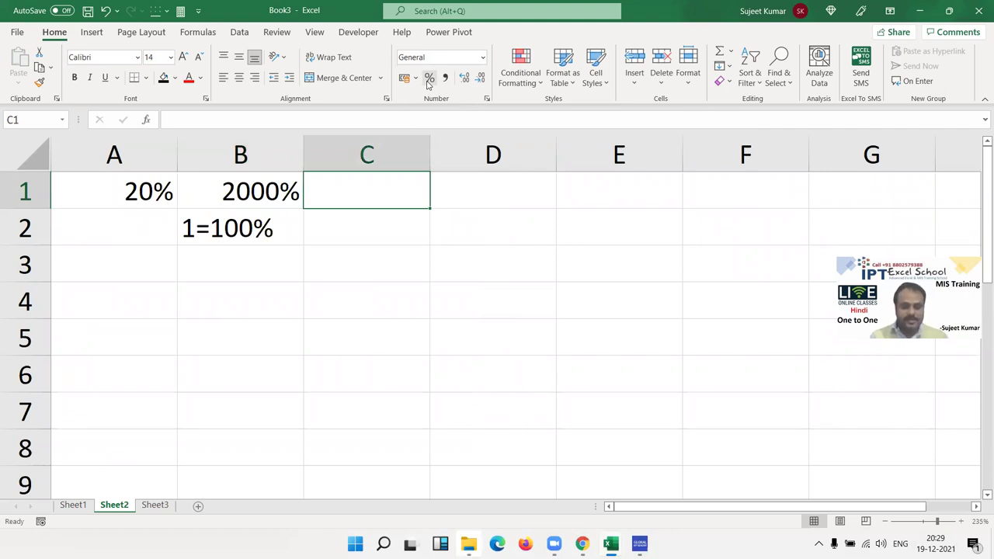
text(0.20)
key(Return)
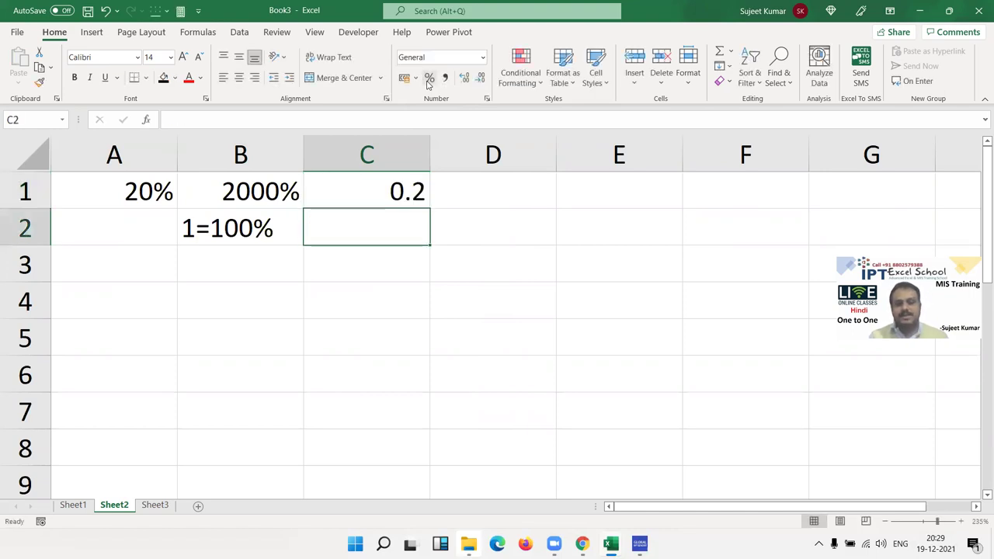
key(Up)
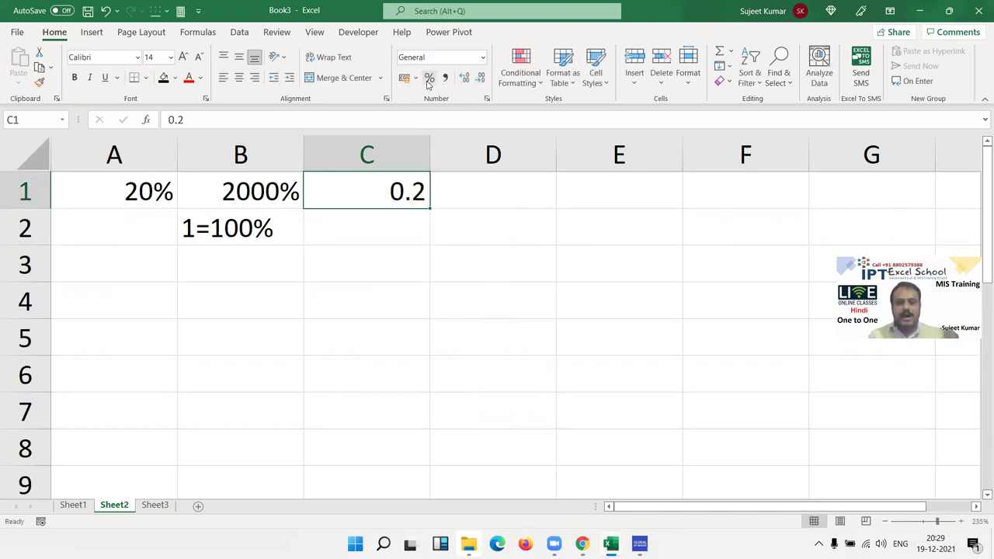
click(427, 81)
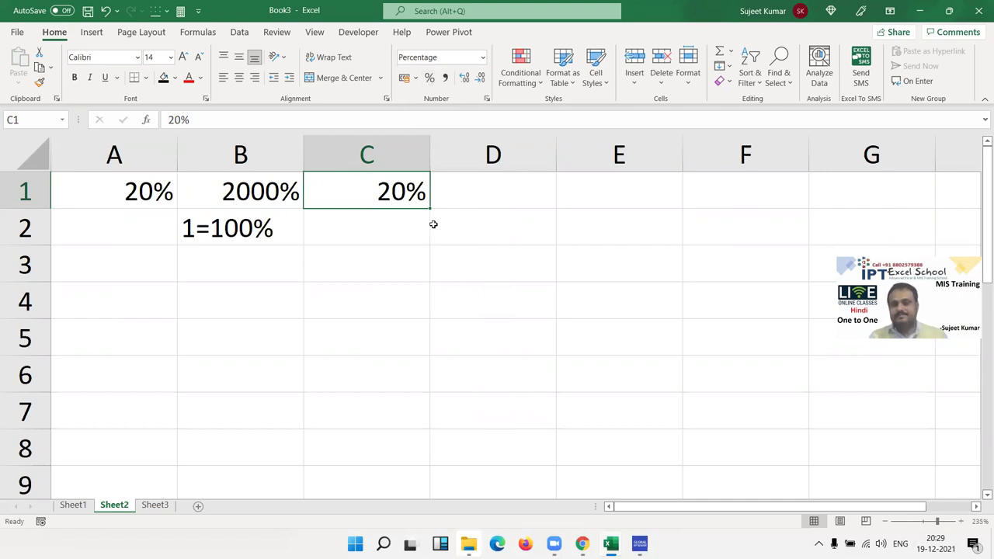
drag(417, 223, 167, 168)
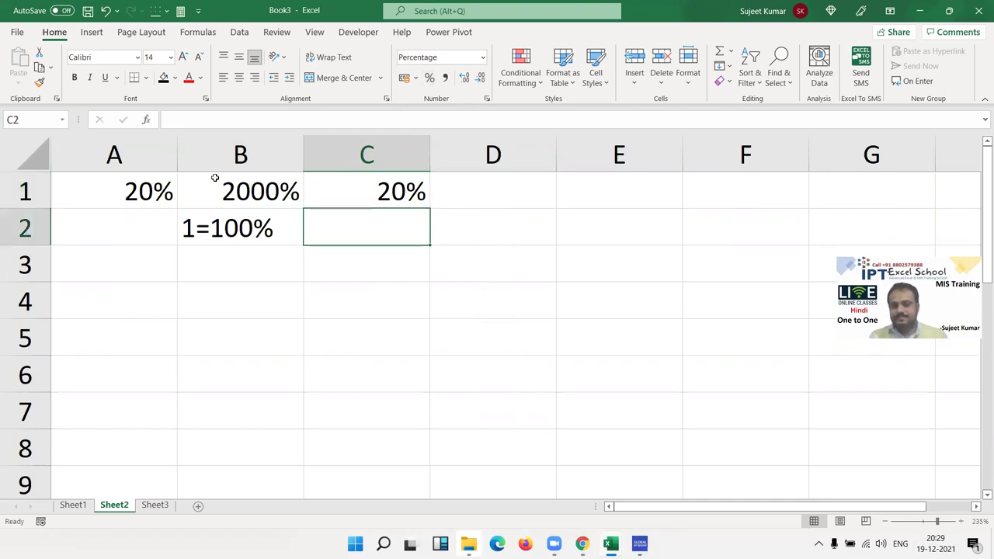
- Label A3 with % and enter =RANDBETWEEN(10,90) in A4
click(122, 270)
text(%)
key(Return)
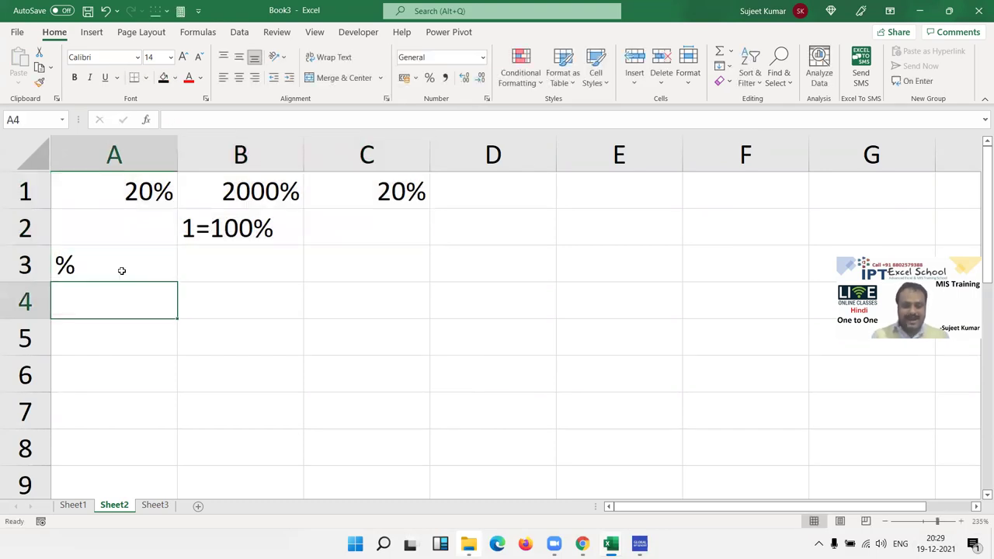
text(=ra)
key(Down)
key(Down)
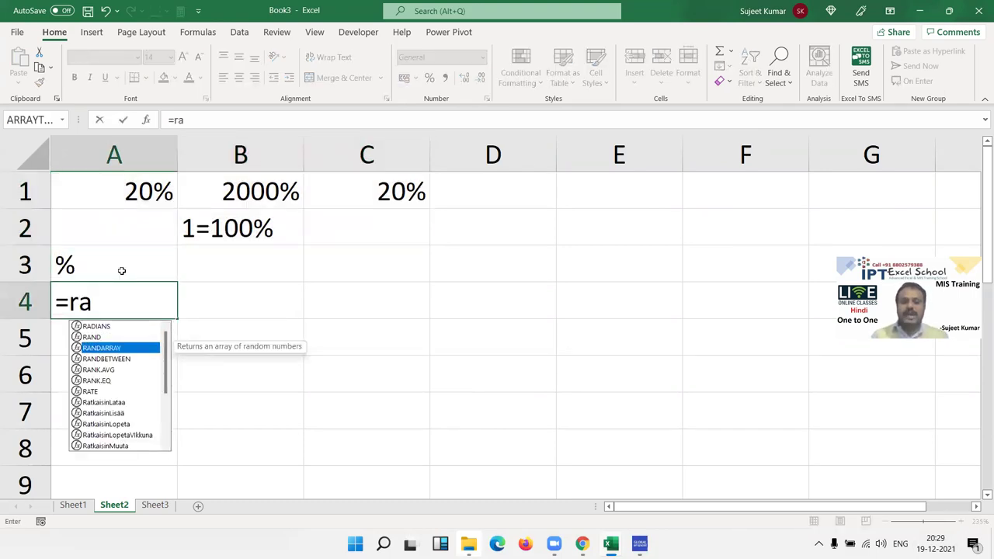
key(Down)
key(Tab)
text(10,)
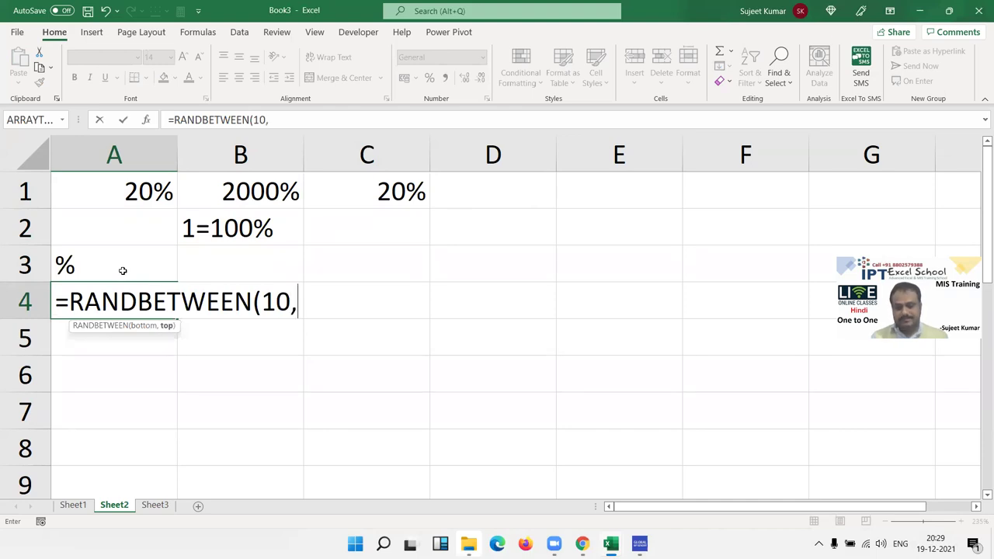
text(90)
key(Return)
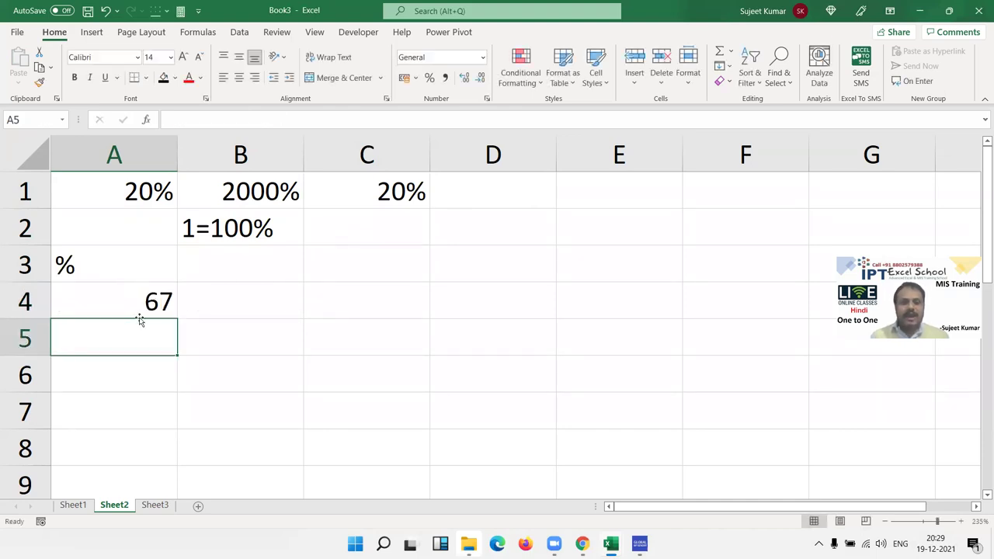
- Fill the RANDBETWEEN formula across A4:E9 and paste the block back as fixed values
click(133, 303)
drag(253, 318, 621, 467)
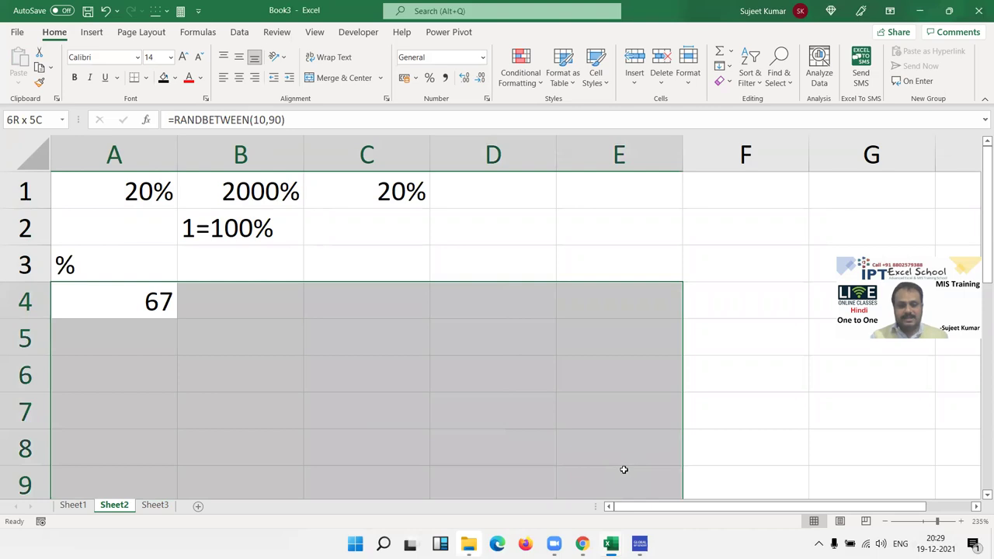
key(F2)
key(ctrl+Return)
key(ctrl+c)
click(18, 89)
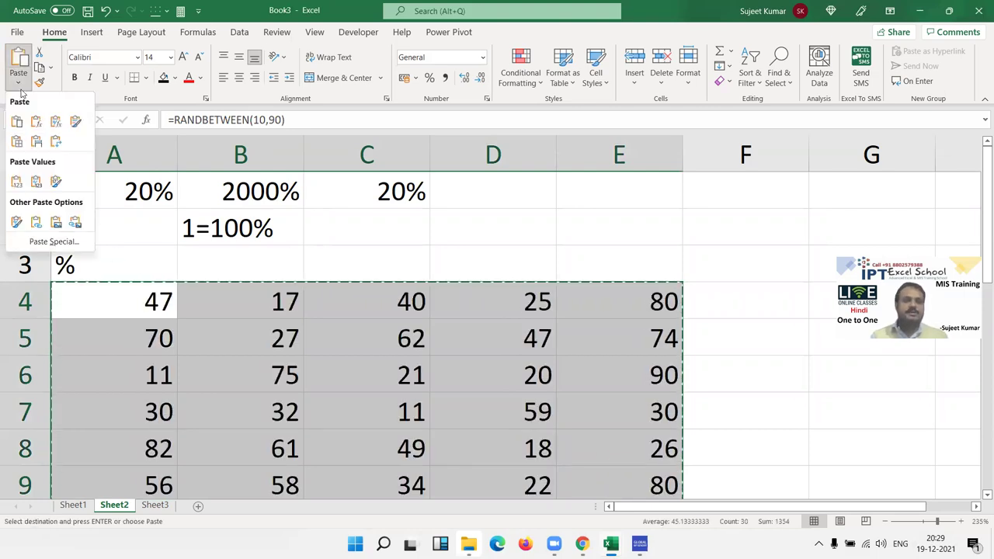
click(15, 187)
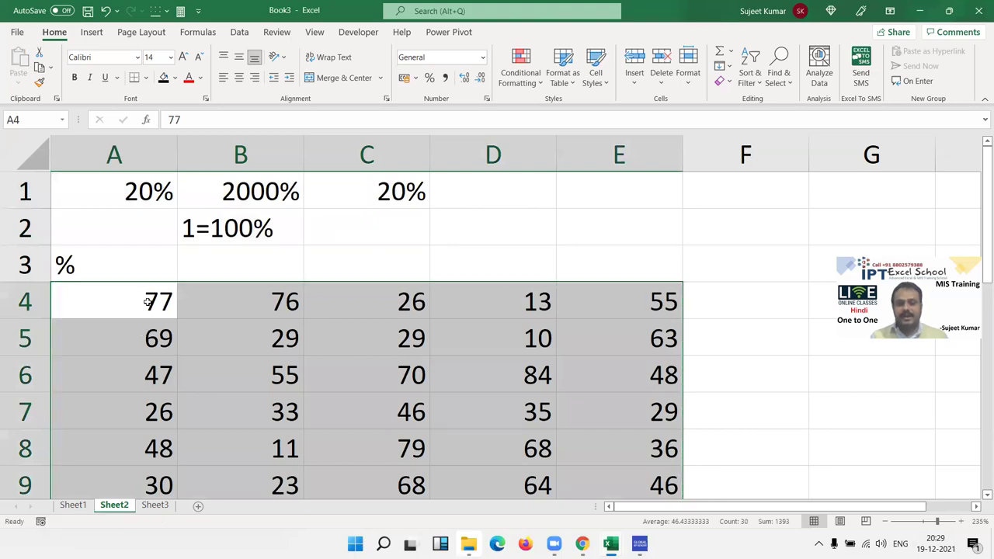
click(147, 303)
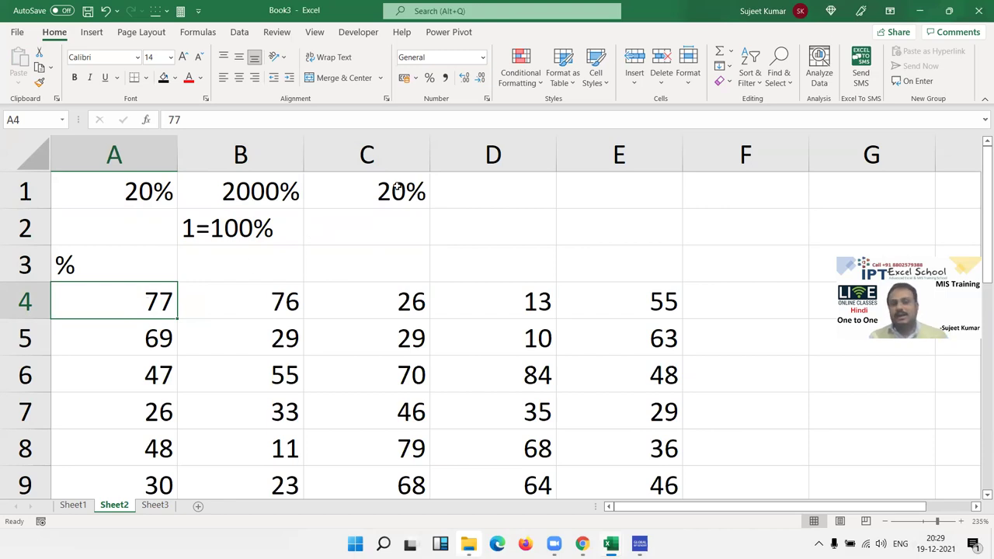
- Apply and undo Percent Style on A4, then enter 500 in D2 and 77% in E2
click(429, 78)
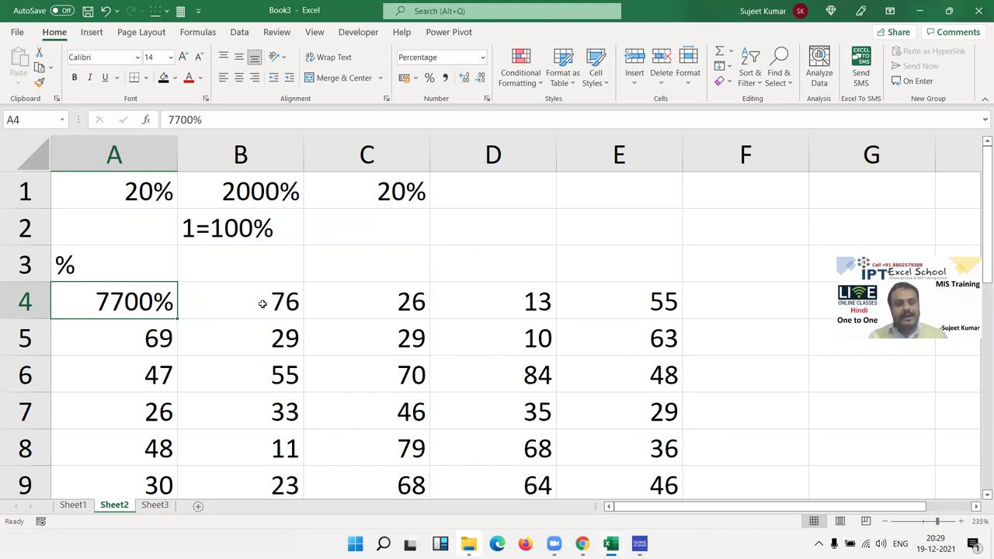
key(ctrl+z)
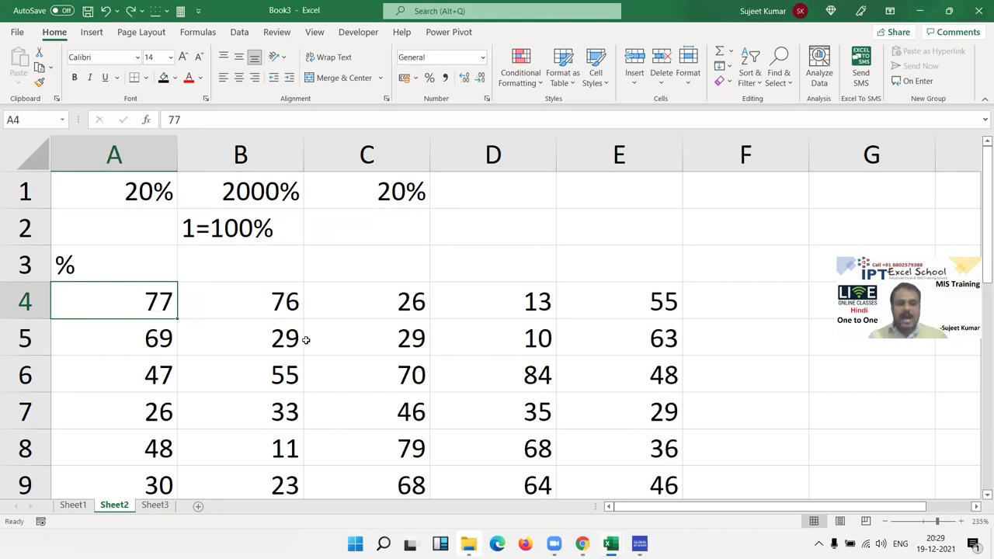
click(523, 213)
text(500)
key(Tab)
text(77)
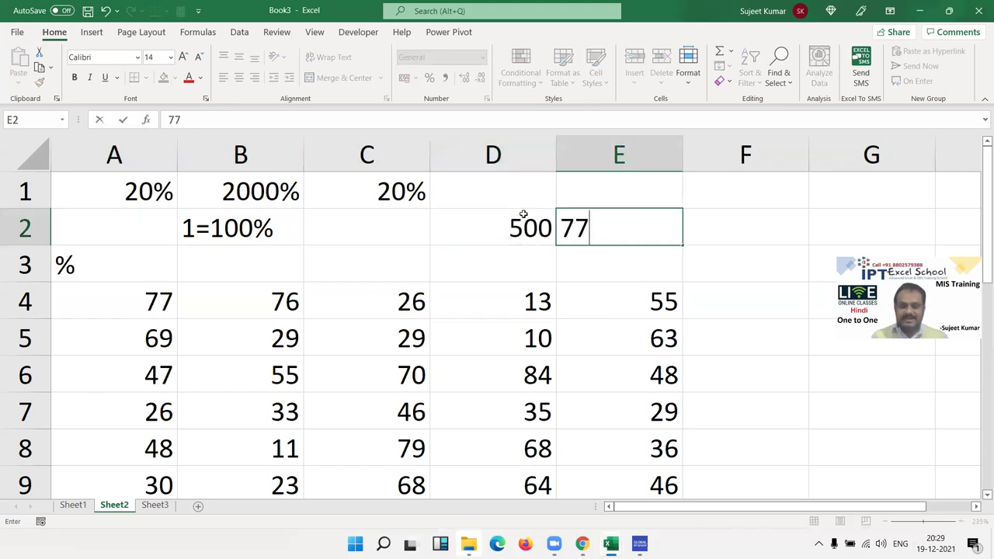
text(%)
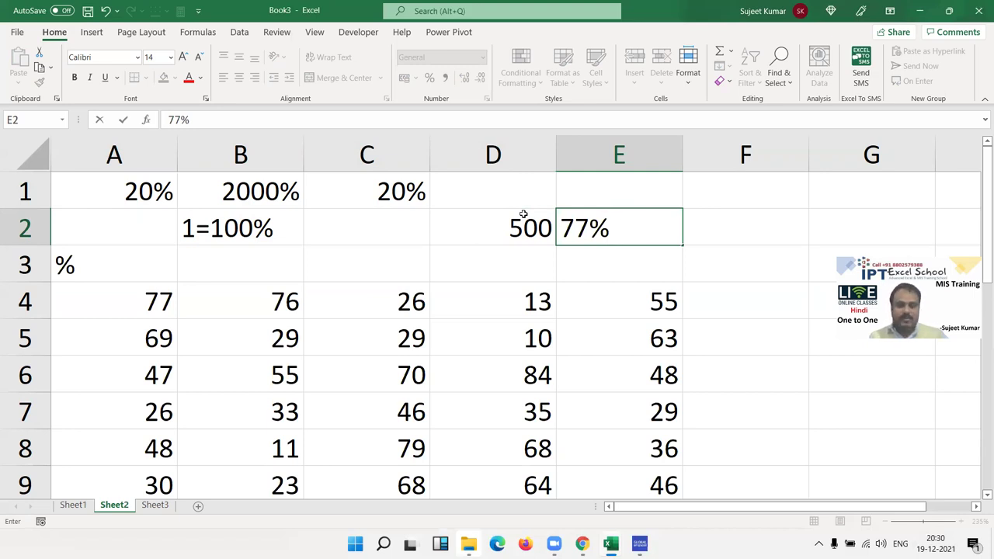
key(Return)
key(Up)
key(Right)
- Enter =D2*E2 in F2, giving 385
text(=)
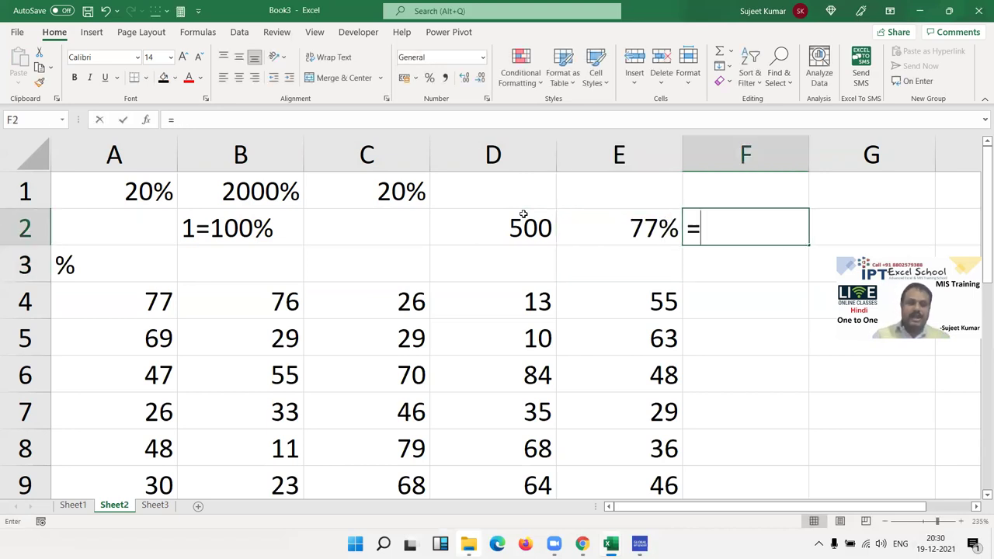
click(523, 214)
text(*)
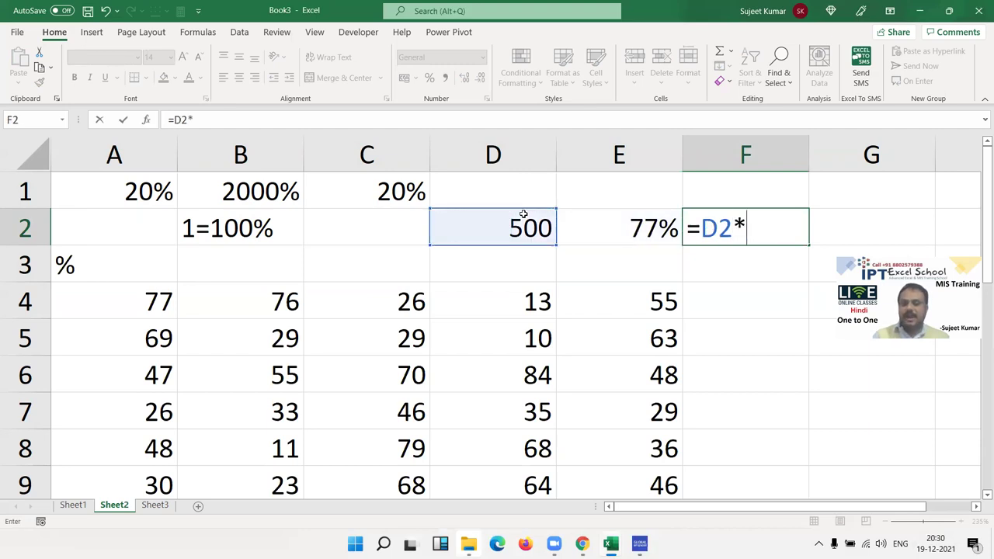
key(Left)
key(Return)
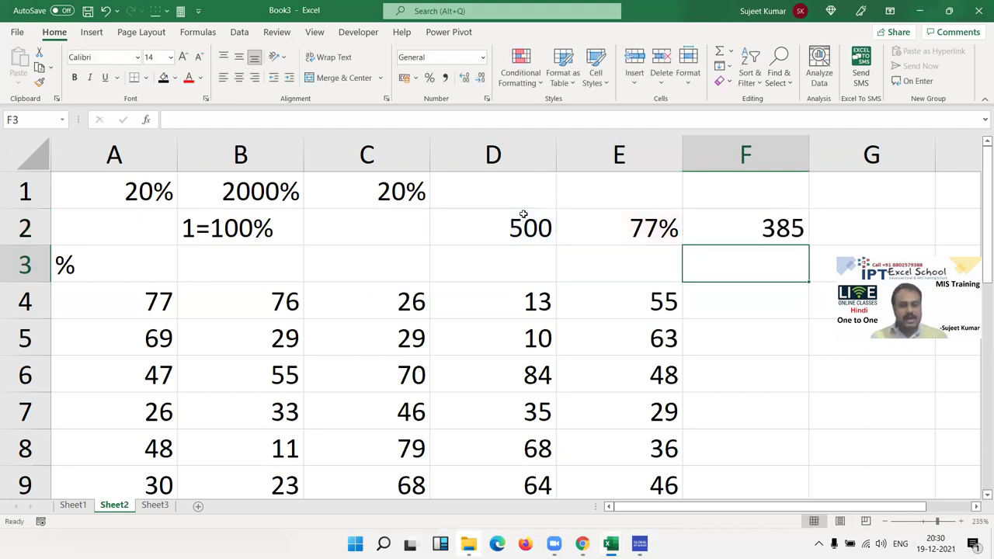
- Type 77 in E3 and enter =D2*E3/100 in F3, also giving 385
key(Left)
text(77)
key(Tab)
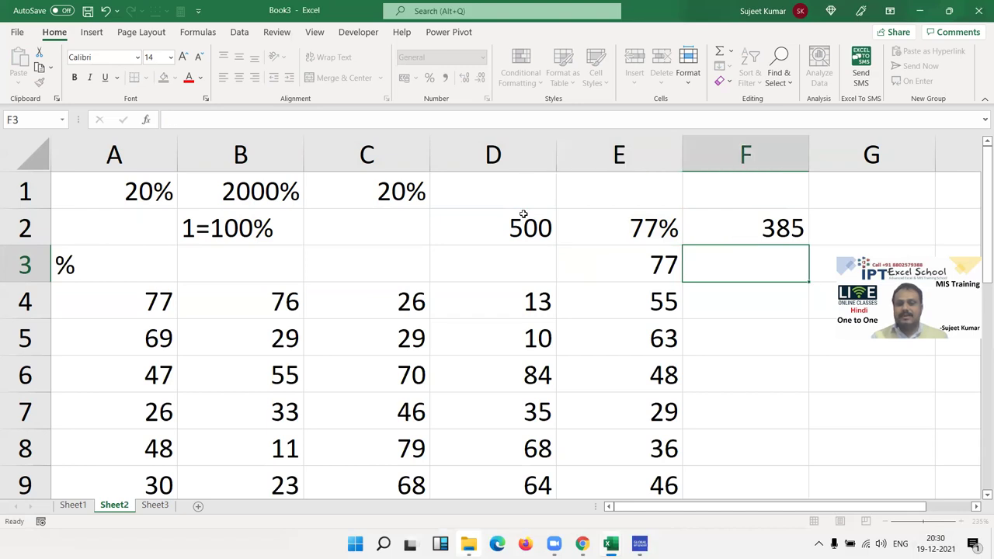
text(=)
key(Left)
key(Left)
key(Up)
text(*)
key(Left)
key(Return)
key(Up)
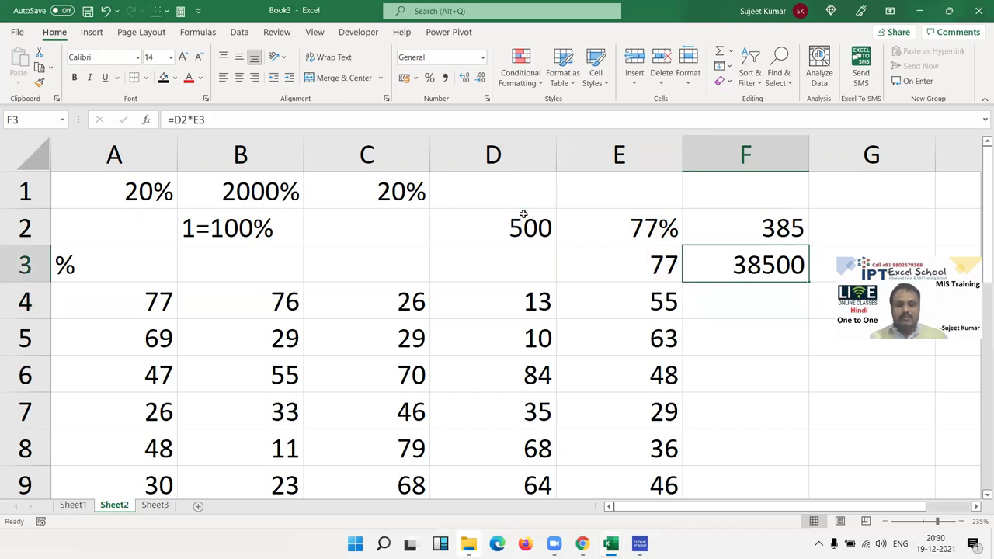
key(F2)
text(/1)
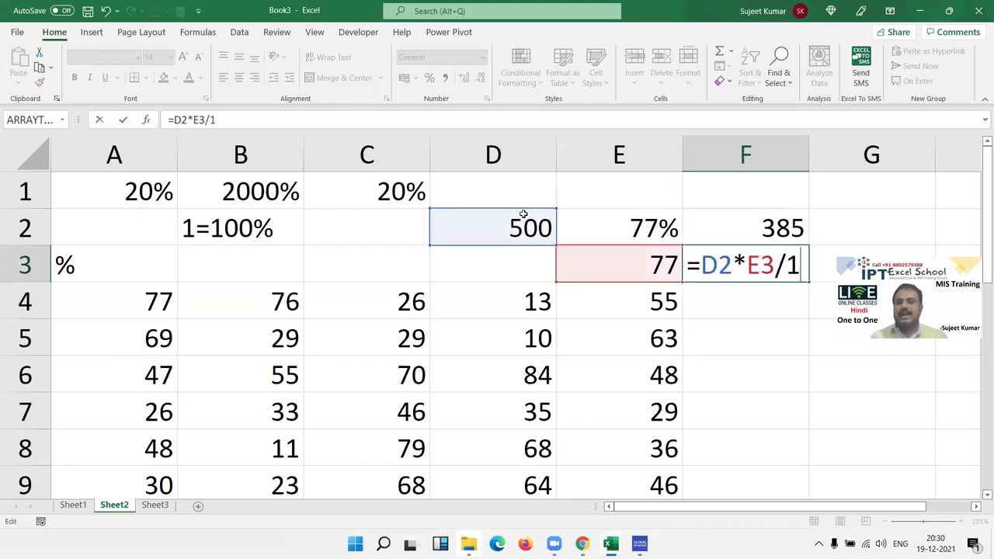
text(00)
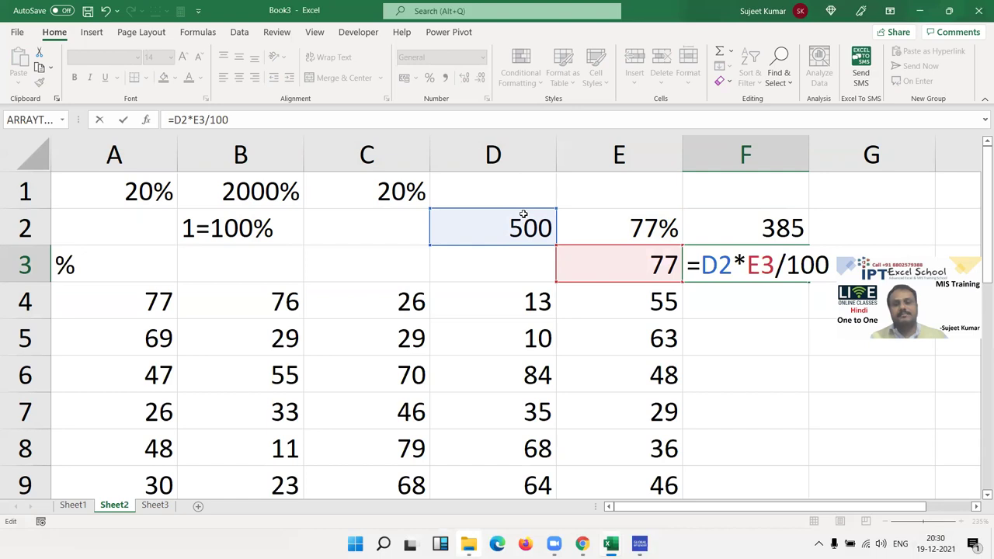
key(Return)
- Review F3's formula references, then select the number block A4:E9
key(Up)
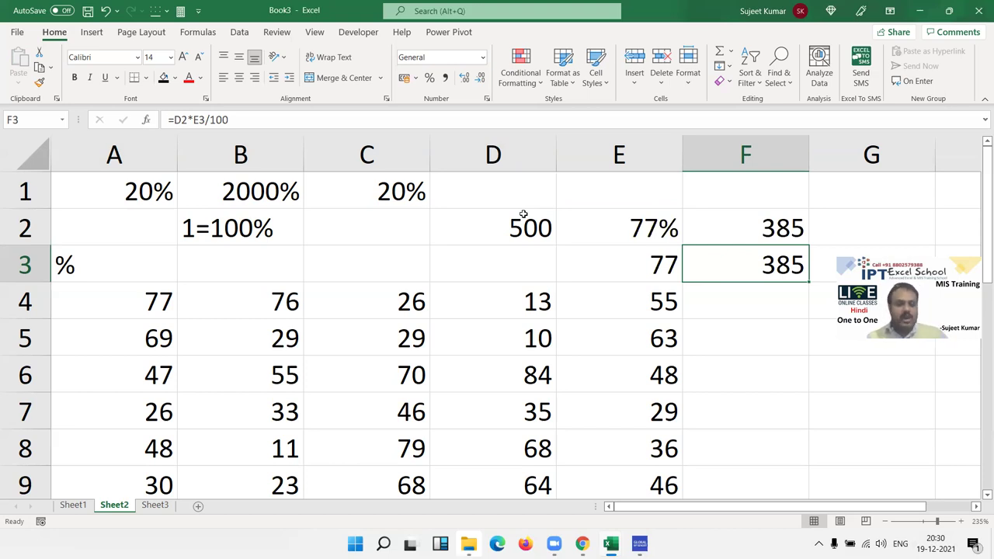
key(F2)
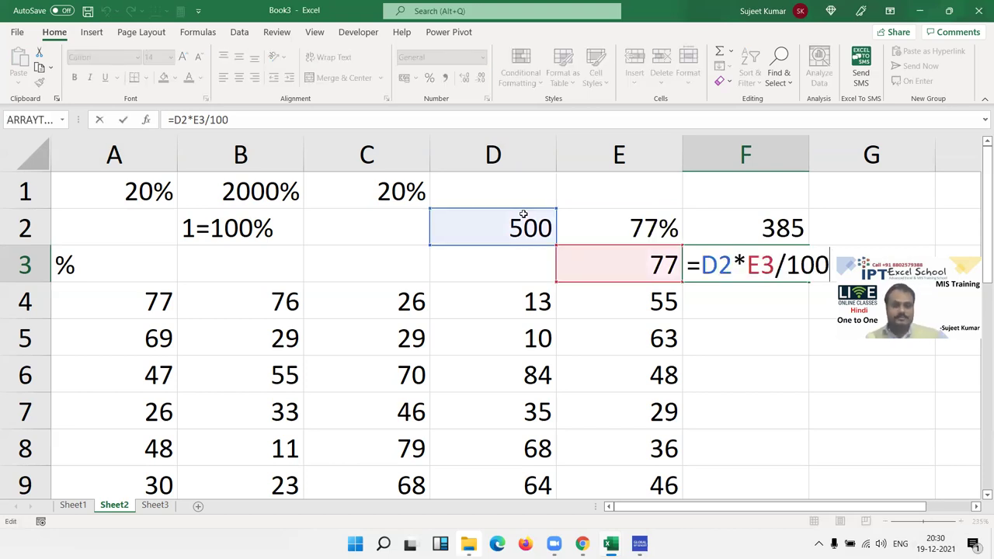
key(Escape)
key(Down)
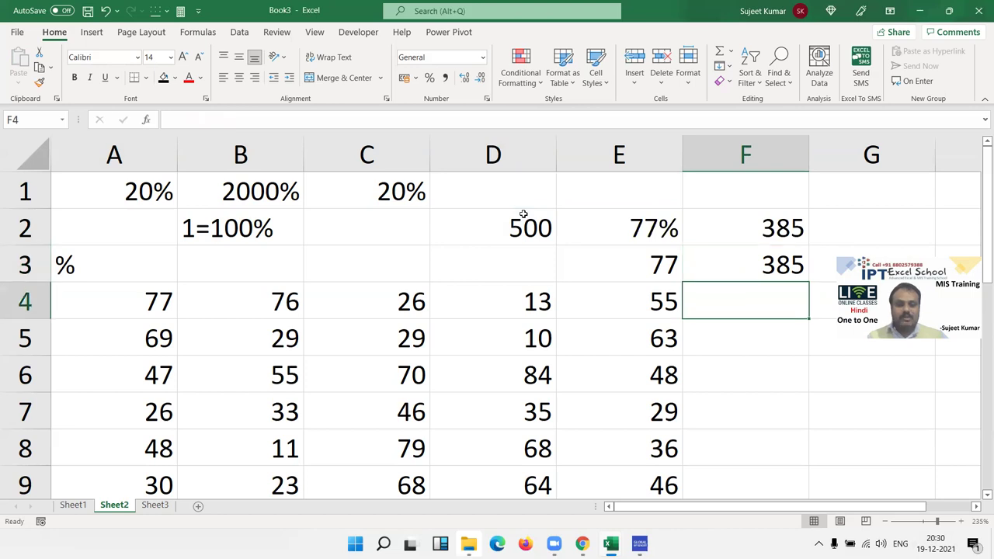
key(Left)
key(ctrl+shift+Left)
key(ctrl+shift+Down)
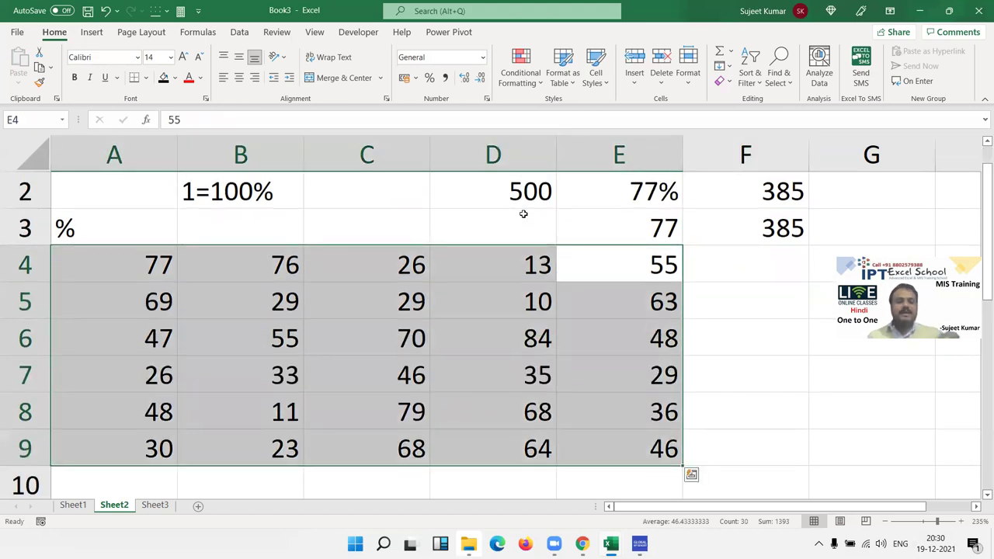
key(Left)
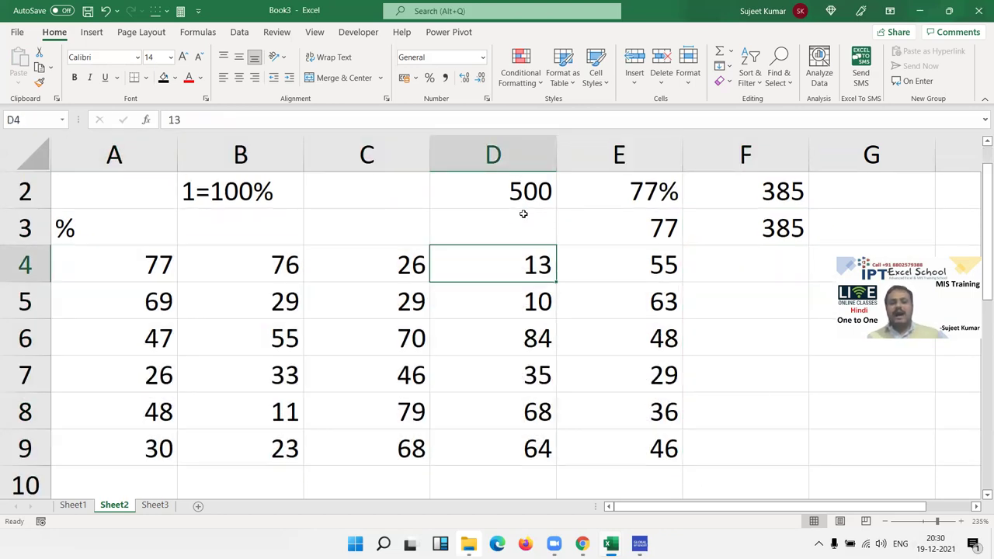
key(ctrl+Left)
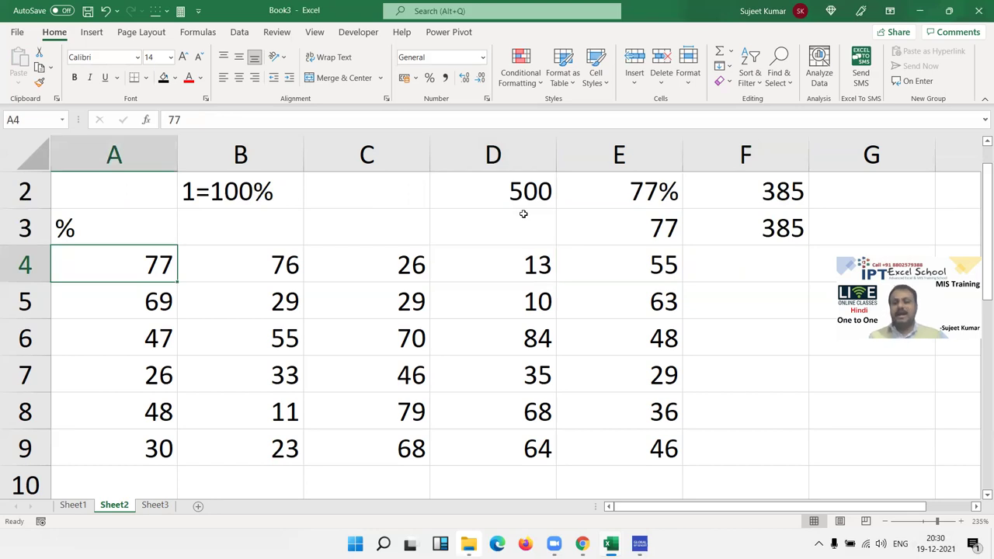
text(77)
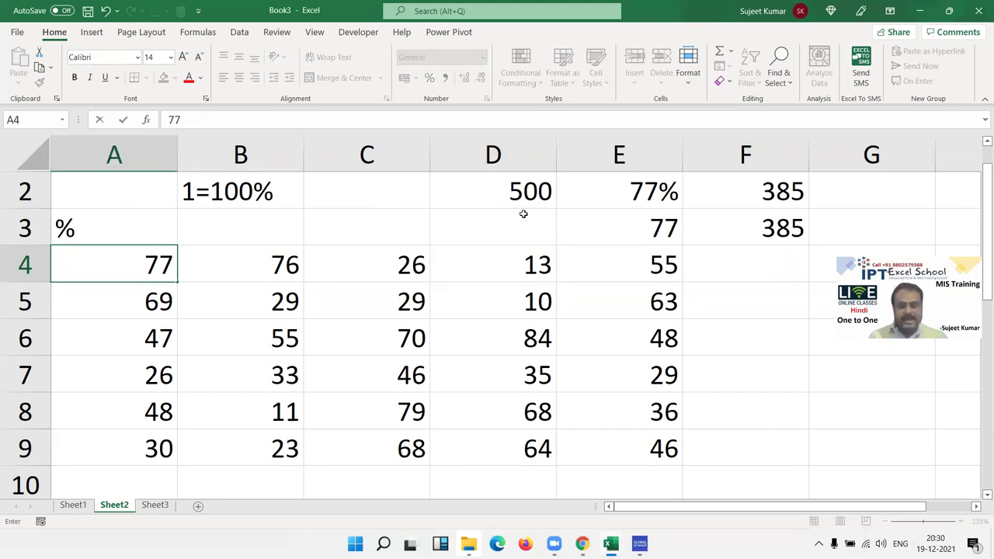
text(%)
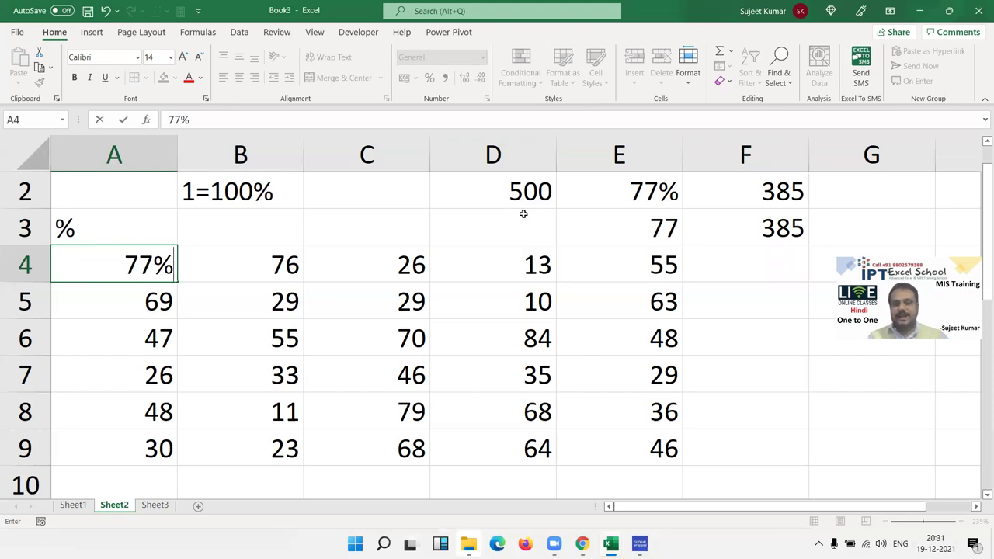
key(Escape)
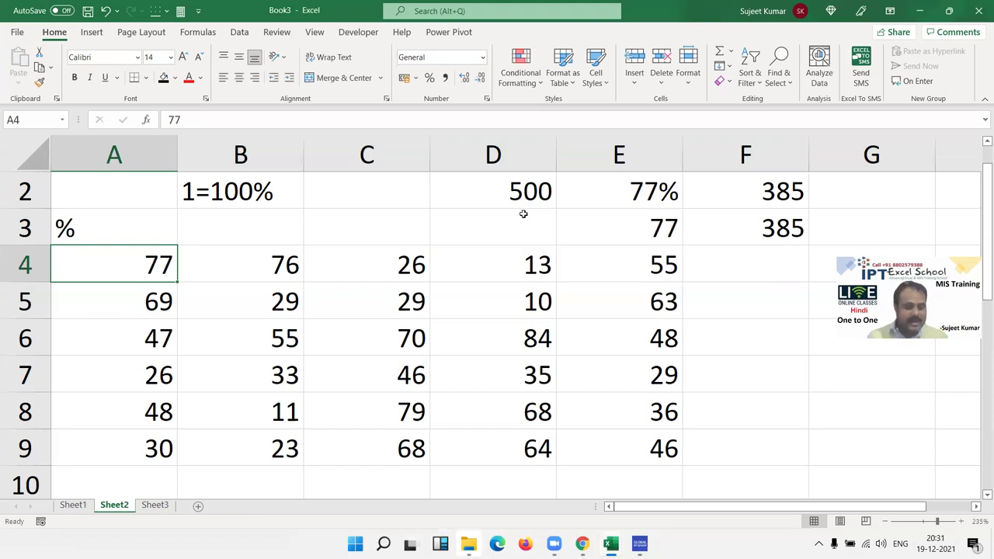
key(F2)
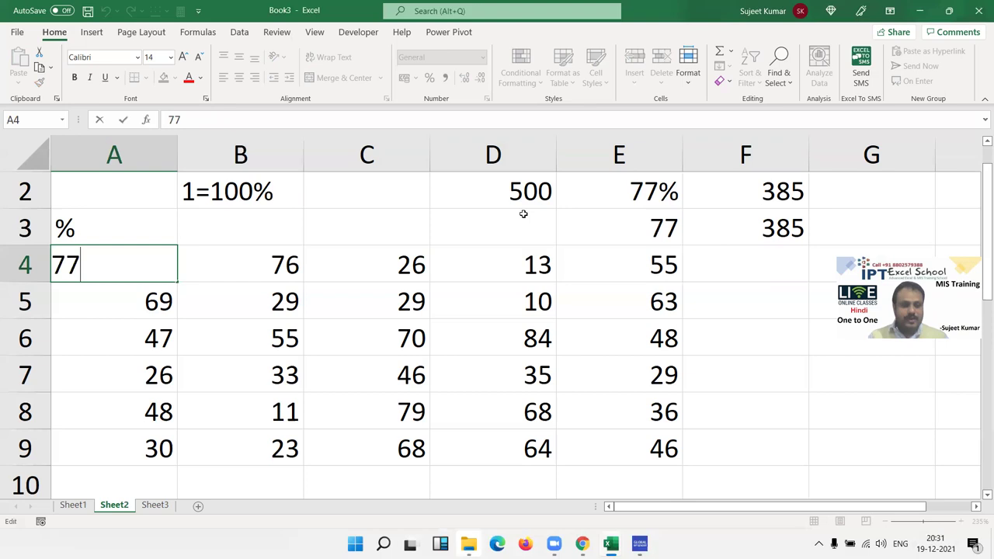
text(%)
key(Return)
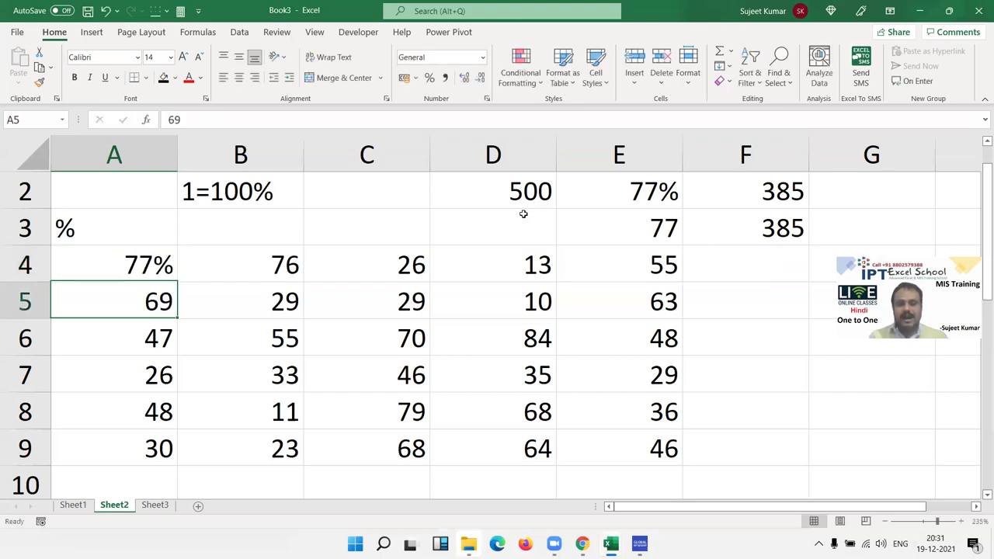
key(F2)
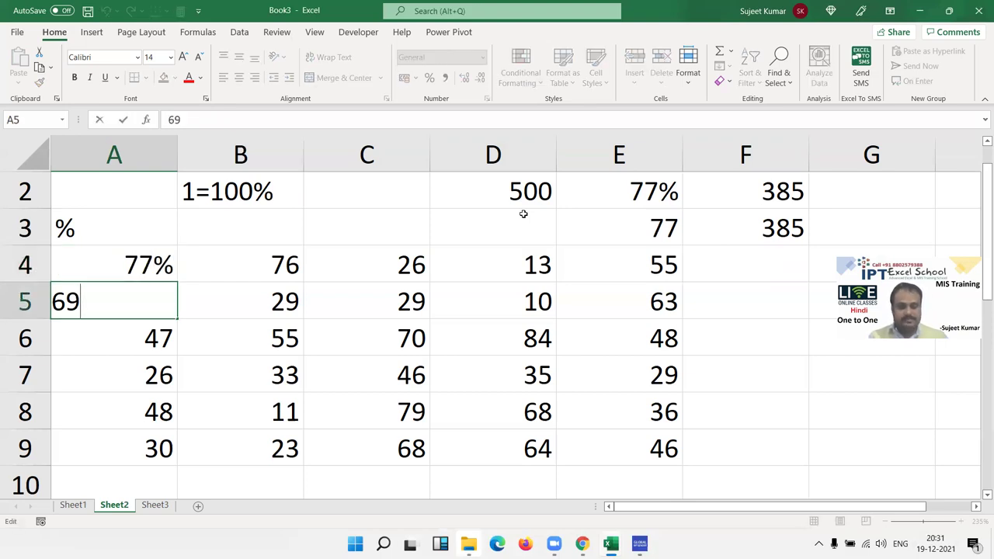
text(%)
key(Return)
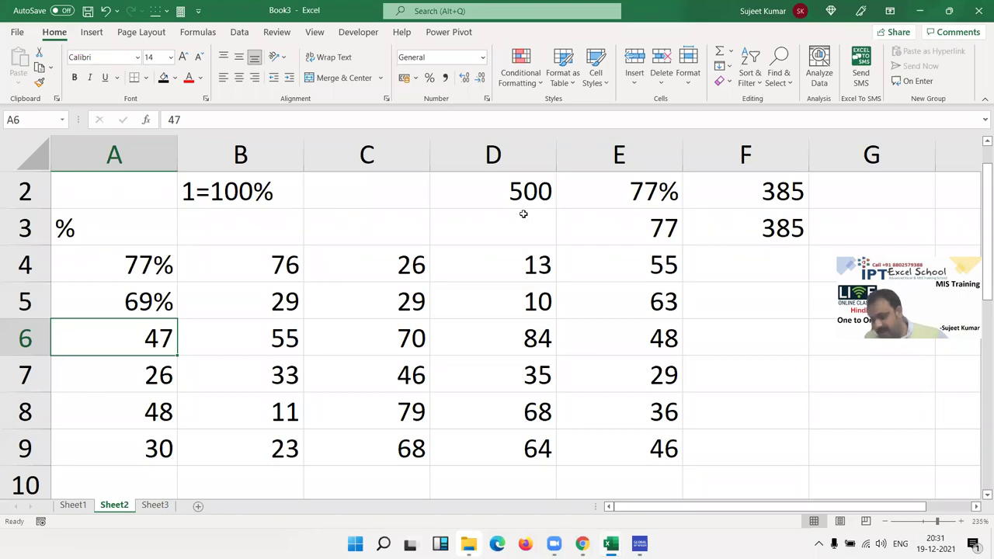
key(ctrl+z)
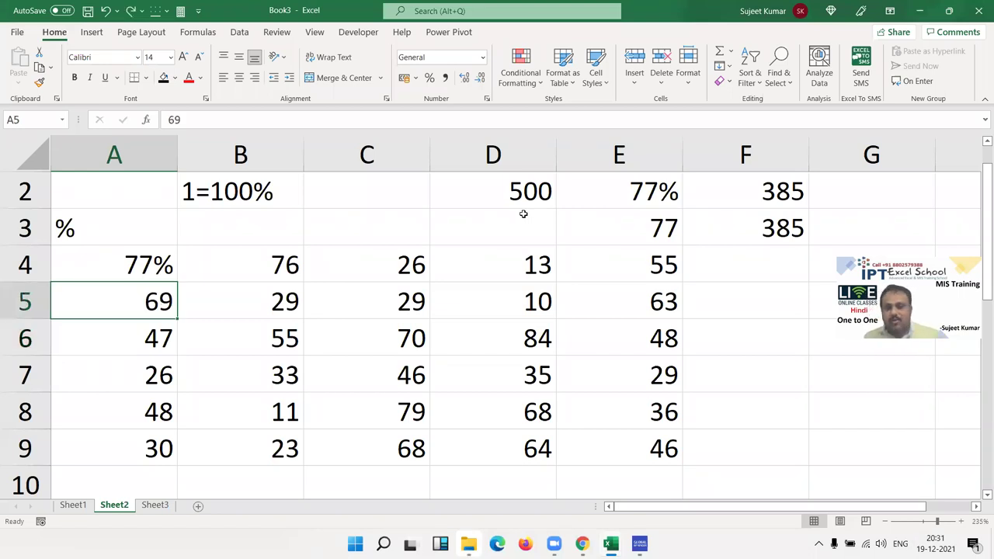
key(ctrl+z)
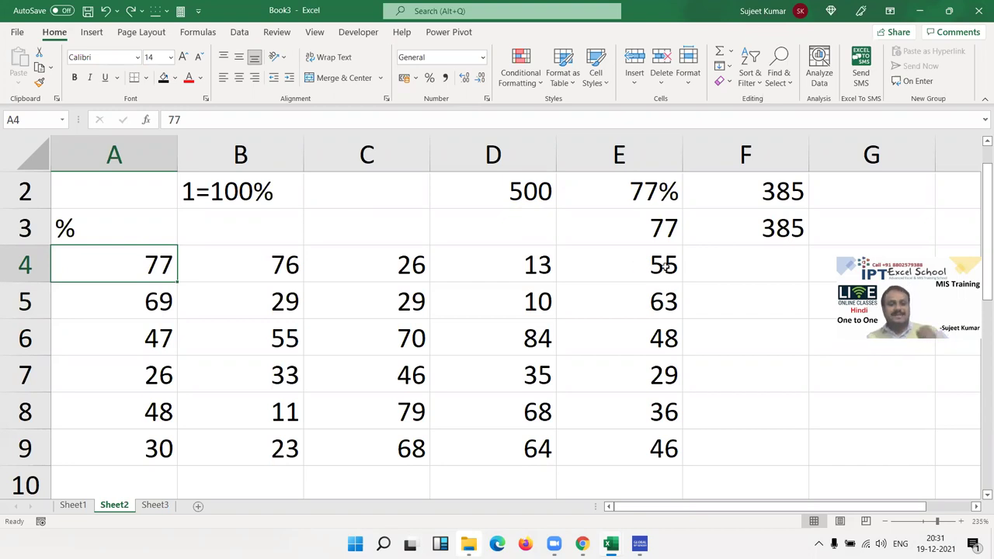
- After a glance at Sheet1, enter 100 in Sheet2's G8 and copy it
click(74, 506)
click(468, 336)
shift+click(189, 165)
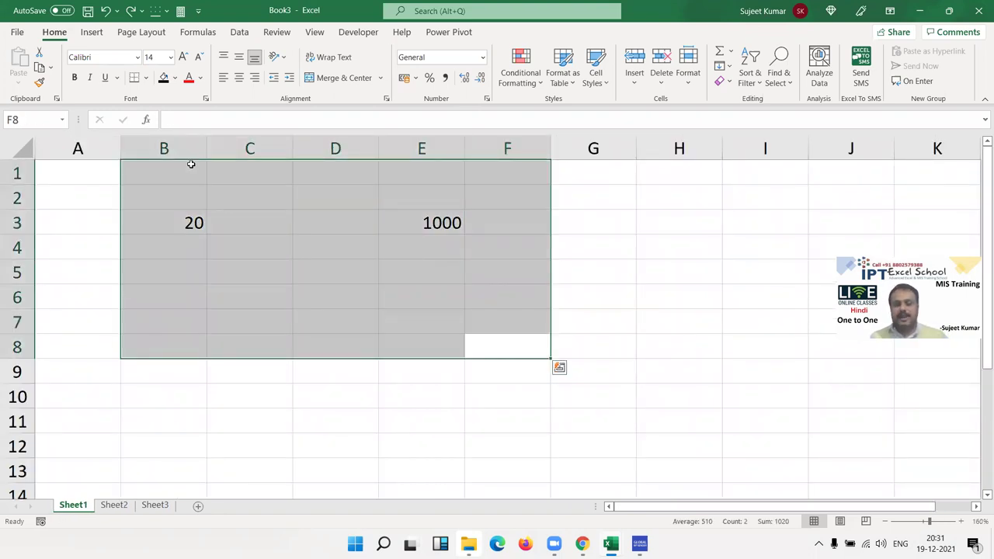
click(114, 505)
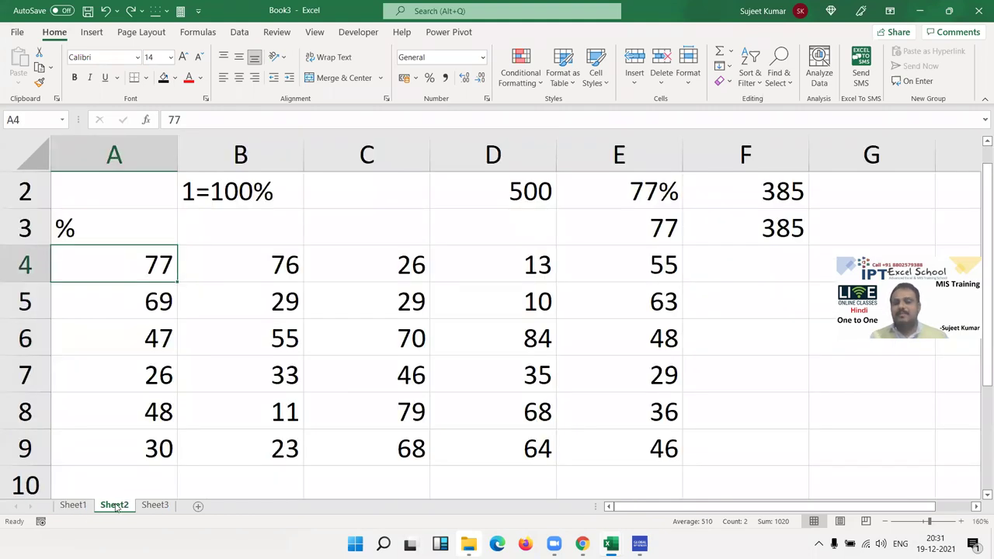
click(817, 412)
text(1)
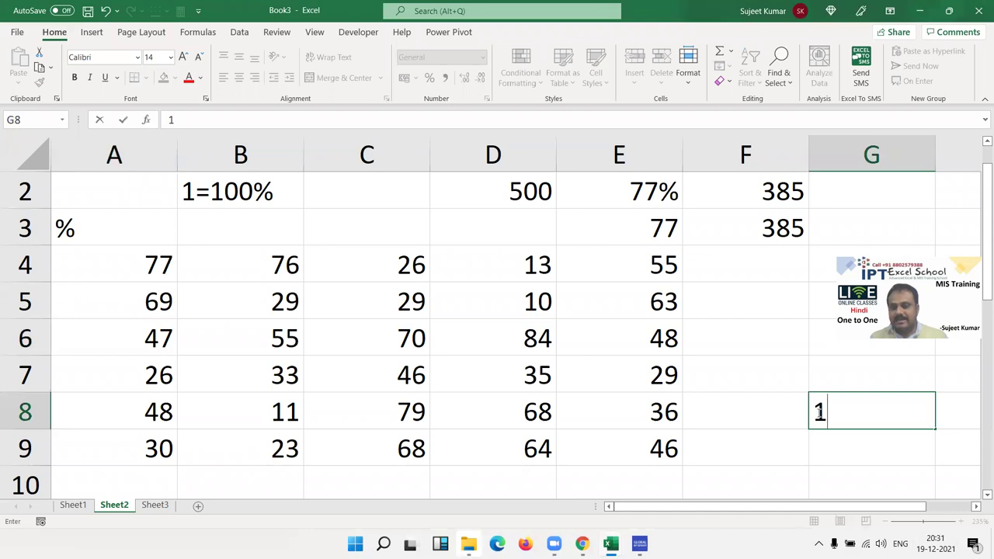
text(00)
key(Return)
click(908, 404)
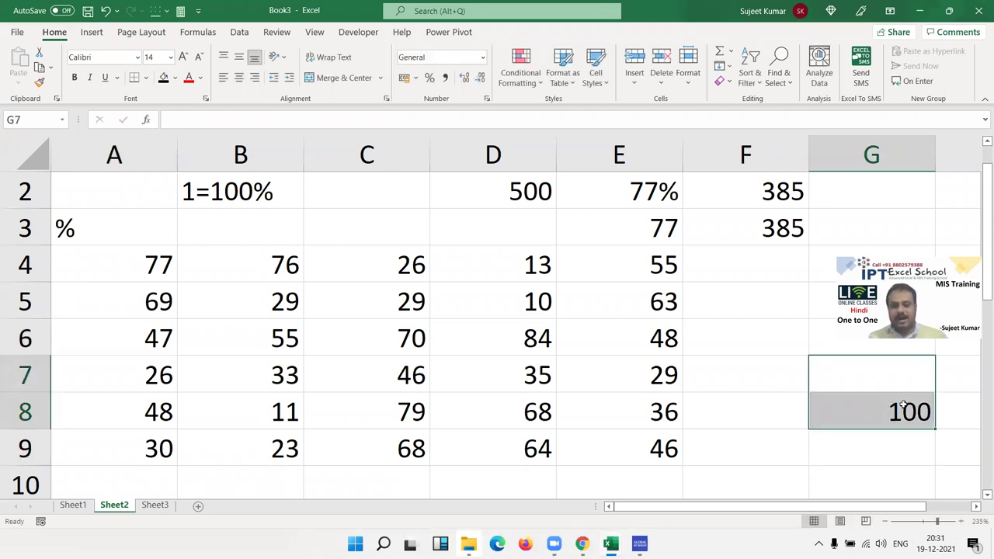
key(ctrl+c)
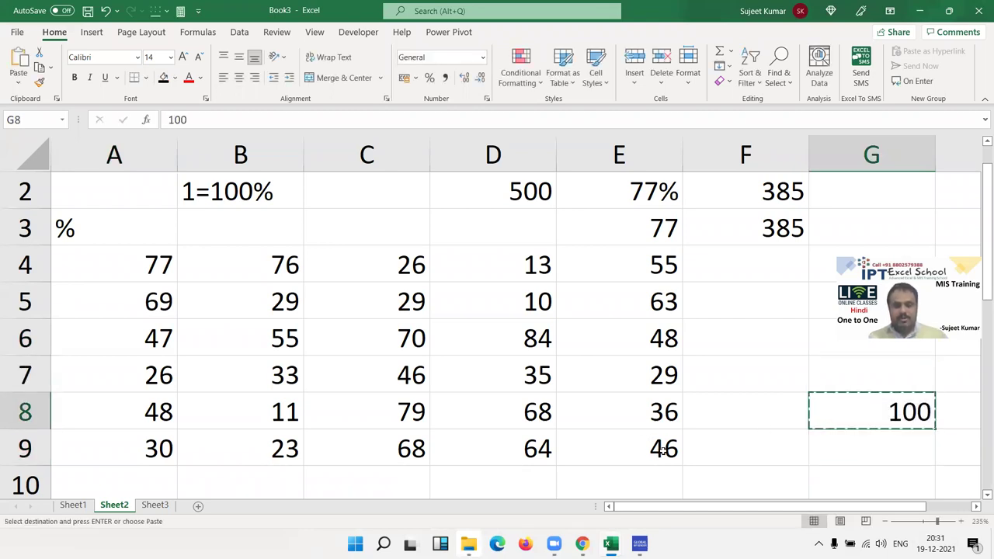
- Paste Special Divide A4:E9 by the copied 100, apply Percent Style, and show Sheet1
drag(660, 450, 144, 269)
right_click(146, 269)
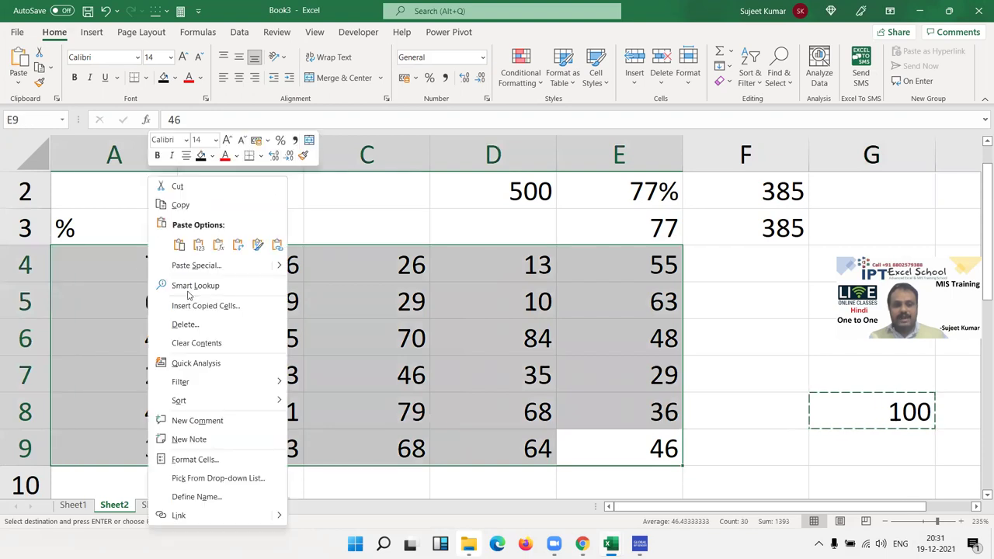
click(198, 266)
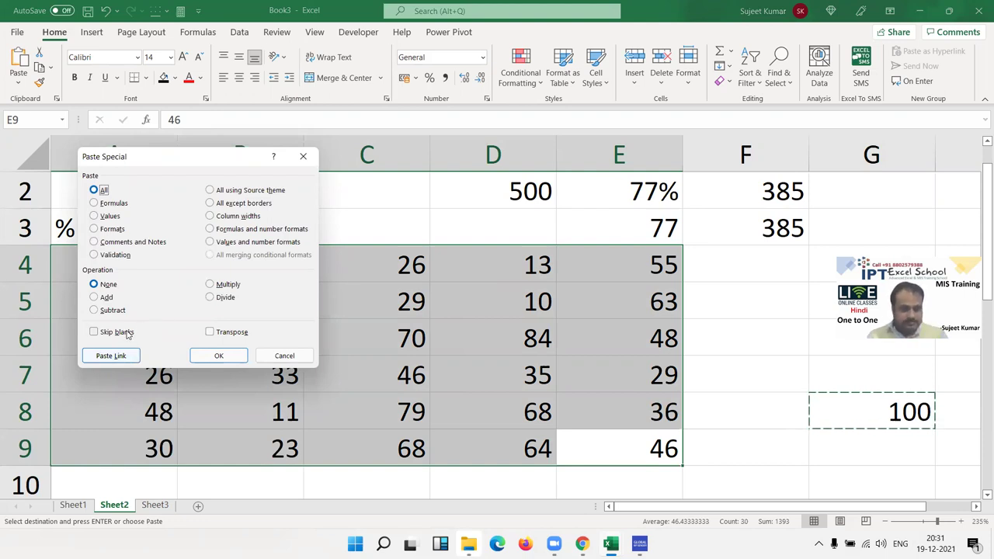
click(224, 297)
click(217, 357)
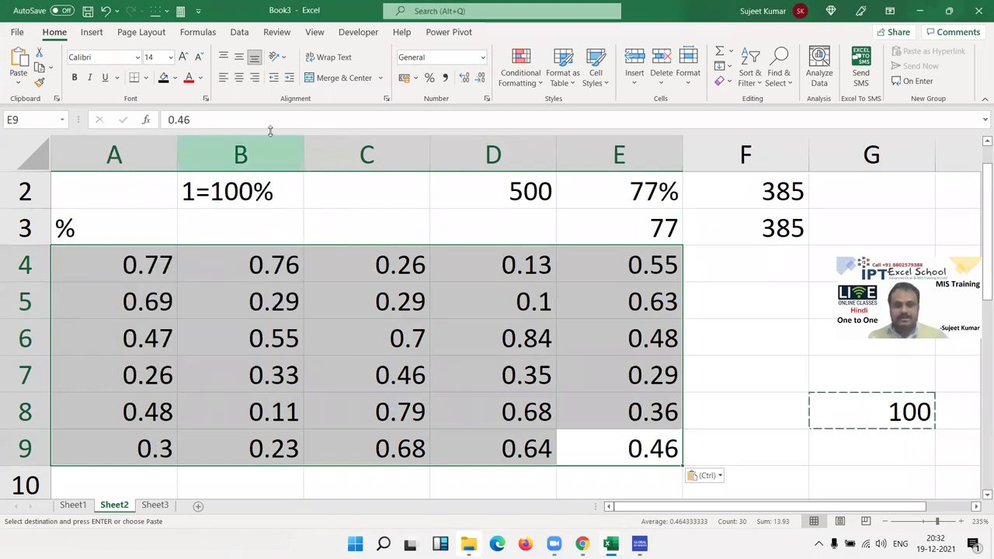
click(429, 78)
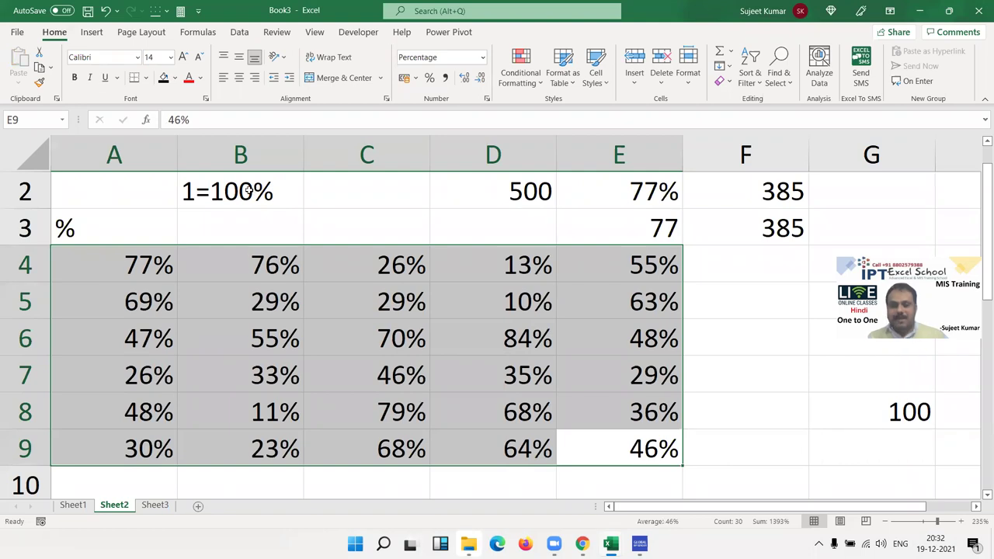
click(73, 506)
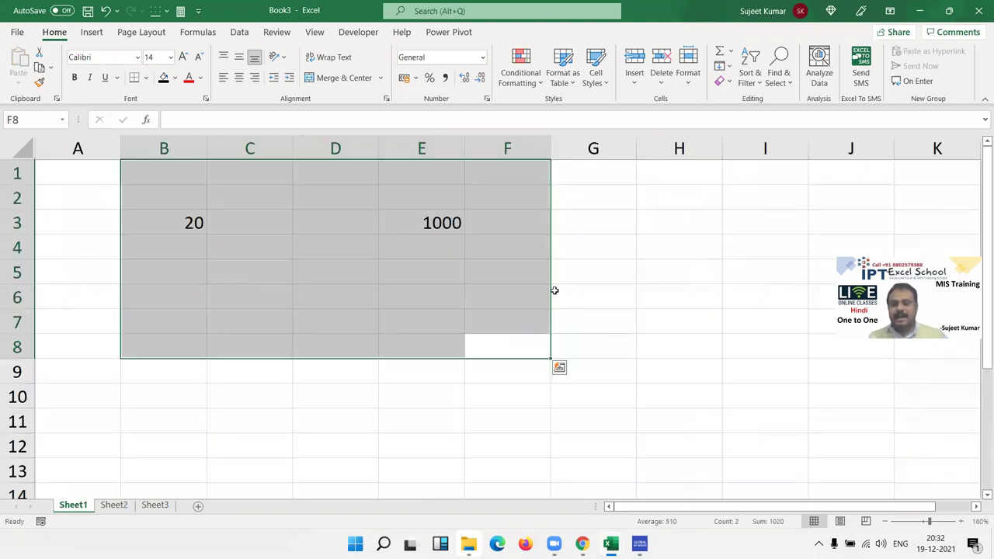
- Look over ranges on Sheet1 and Sheet2, then switch to the empty Sheet3
click(554, 289)
drag(533, 272, 189, 202)
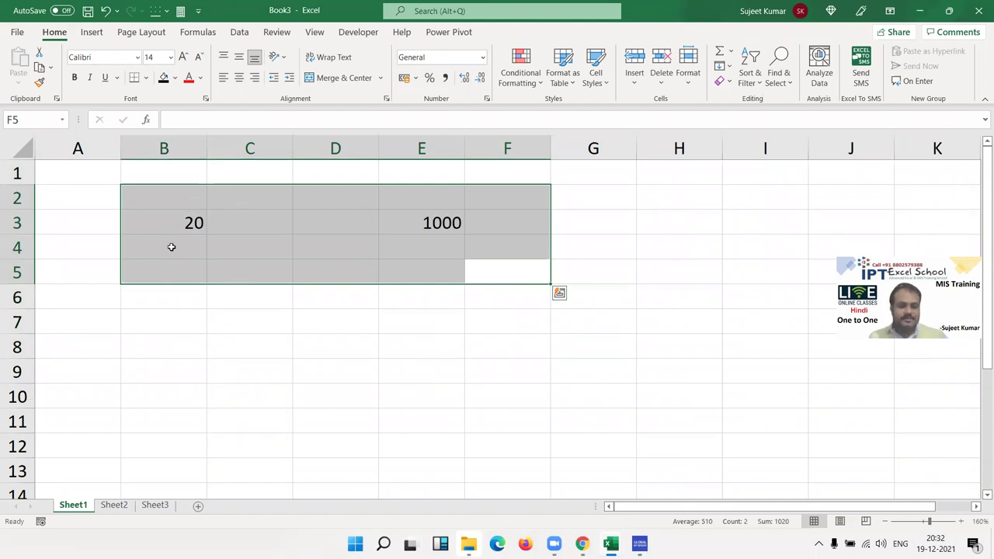
click(124, 505)
drag(744, 458, 160, 251)
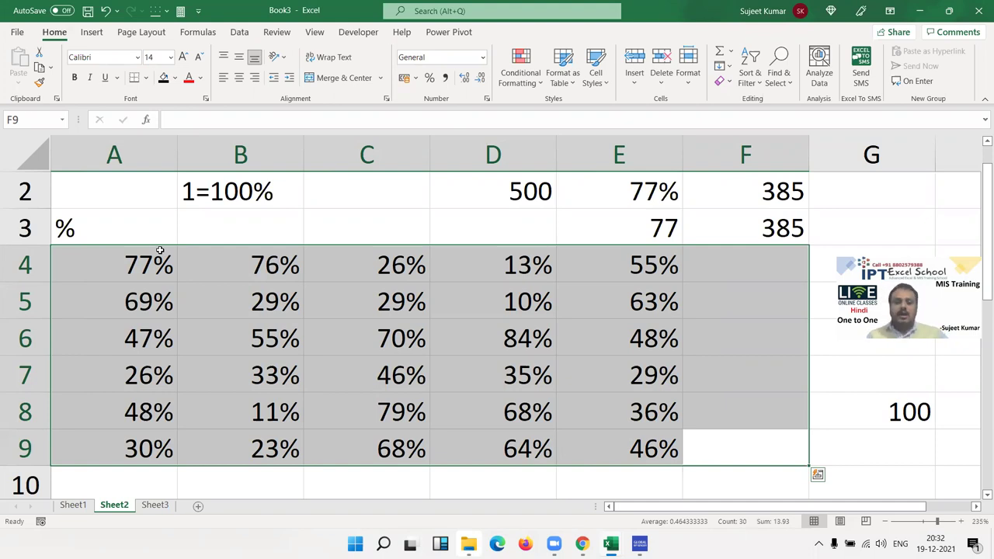
click(154, 505)
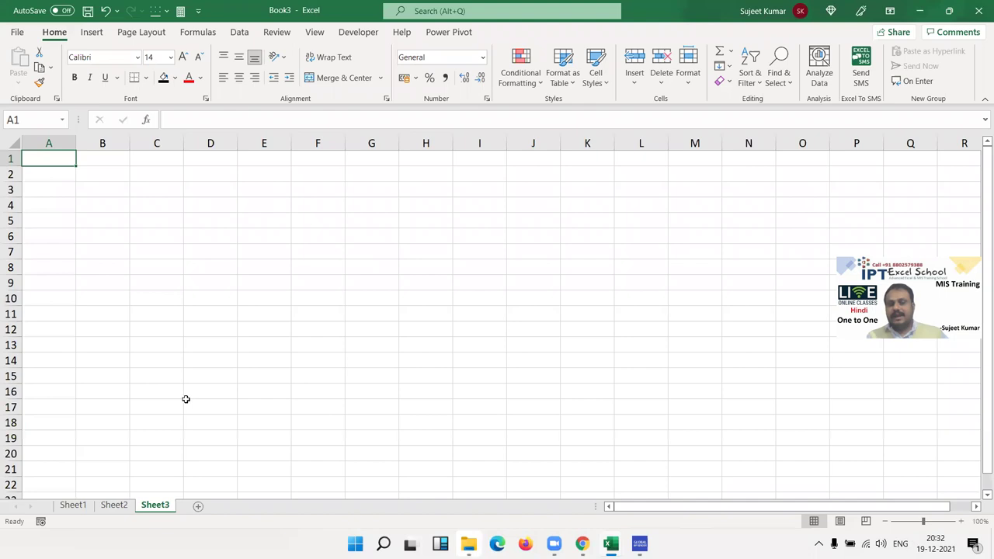
ctrl+scroll(186, 399, up, 8)
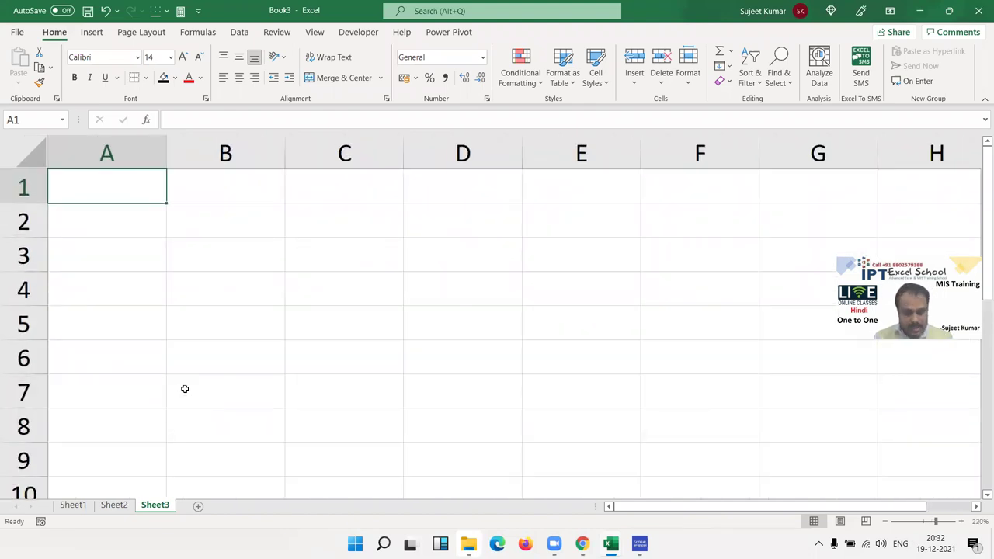
- Enter a person's full name in cell A1, fixing typos along the way
text(S)
text(ike)
key(BackSpace)
key(BackSpace)
text(h)
key(BackSpace)
key(BackSpace)
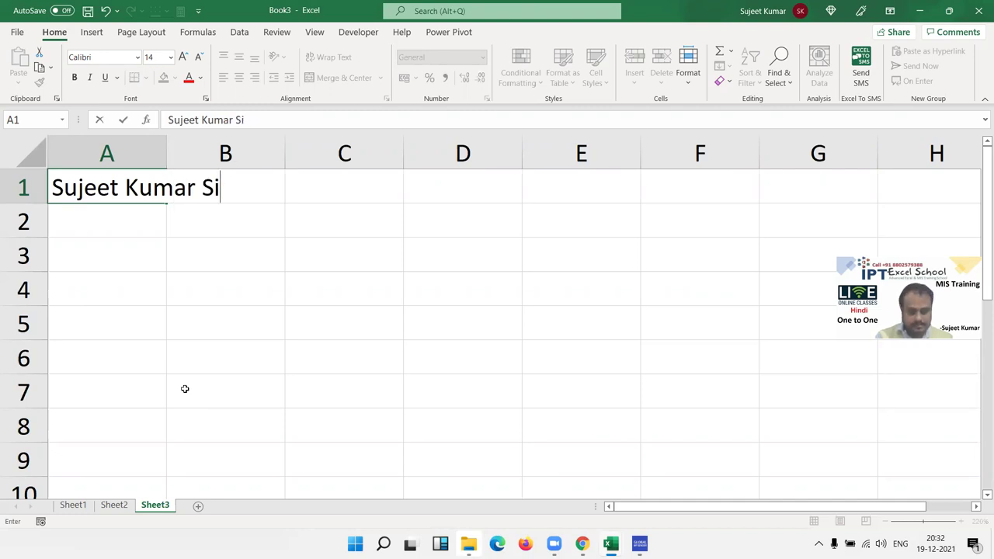
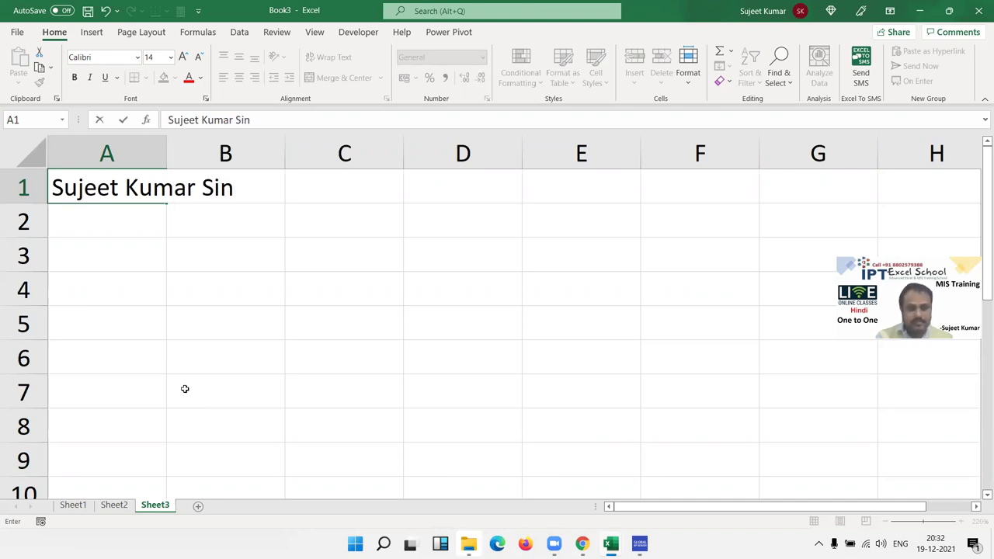
key(Return)
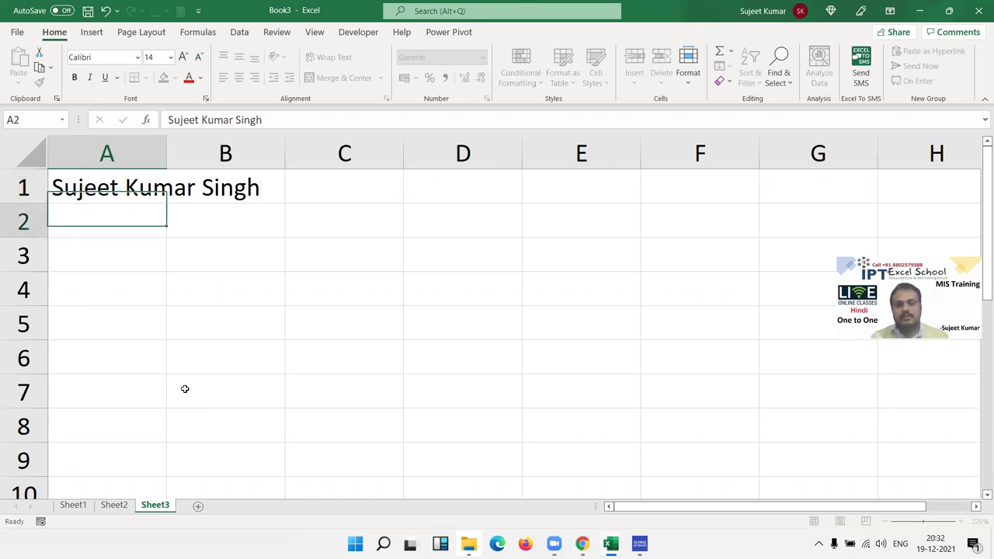
- Append 'New Delhi', an e-mail address and a phone number to A1, then select A1:A6
key(Down)
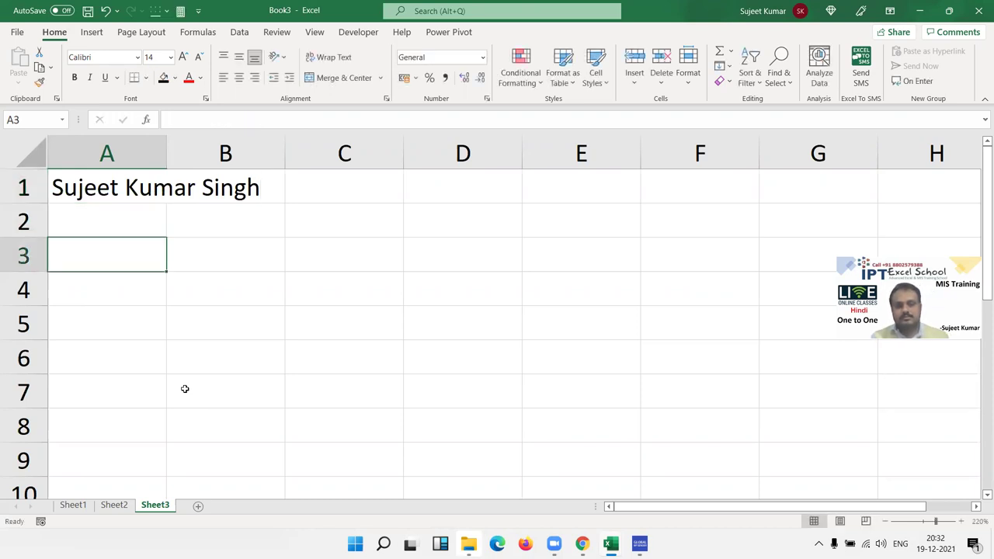
key(Up)
key(Up)
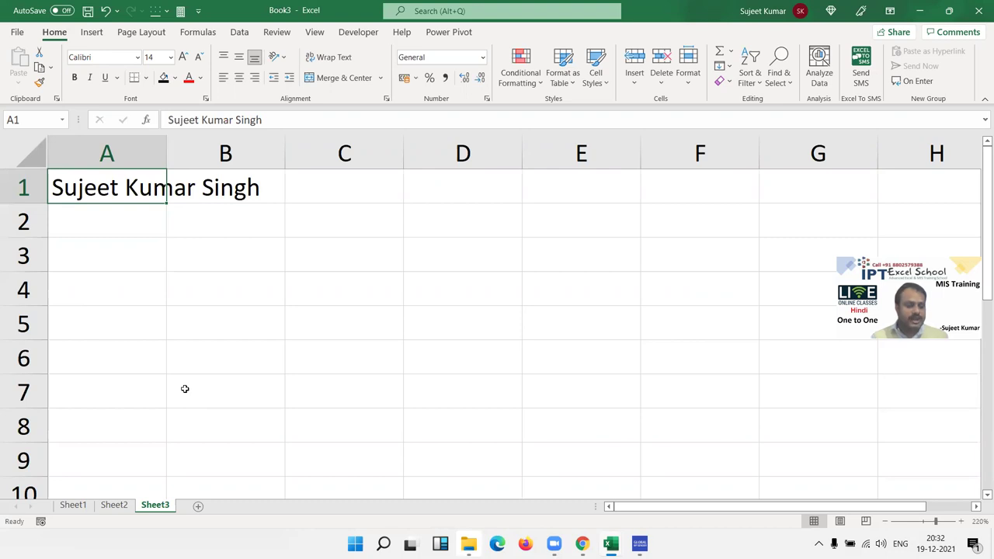
key(F2)
key(Left)
key(Left)
key(Left)
key(Left)
key(Escape)
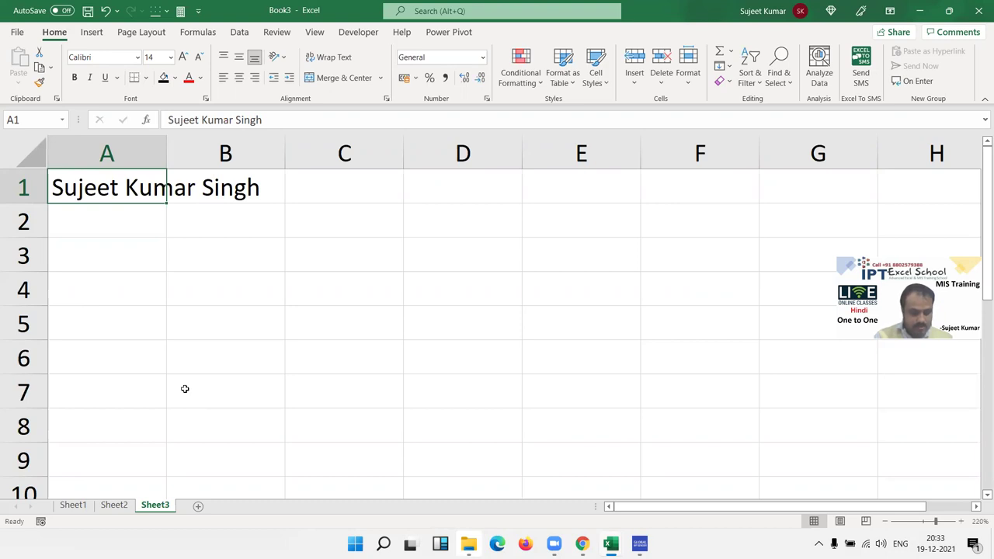
key(F2)
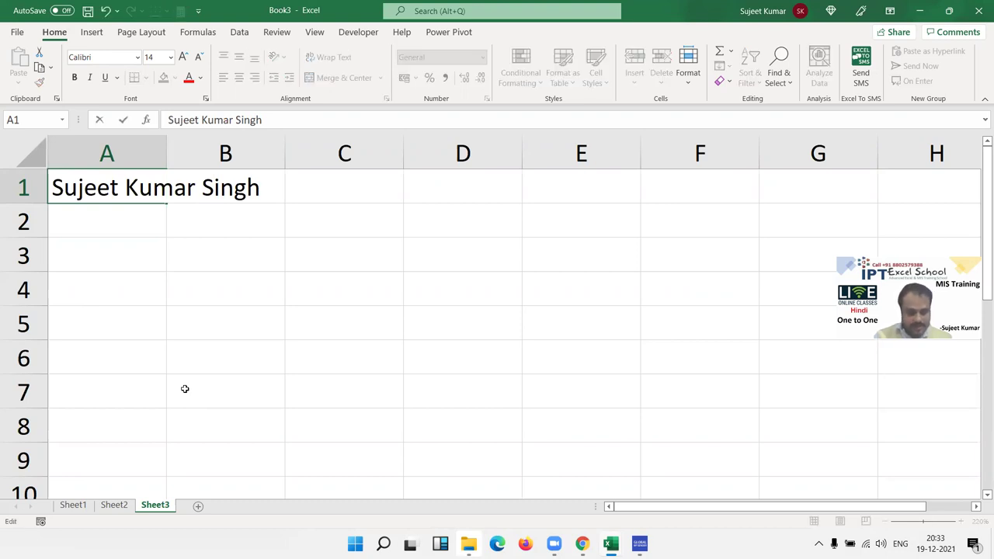
text(New )
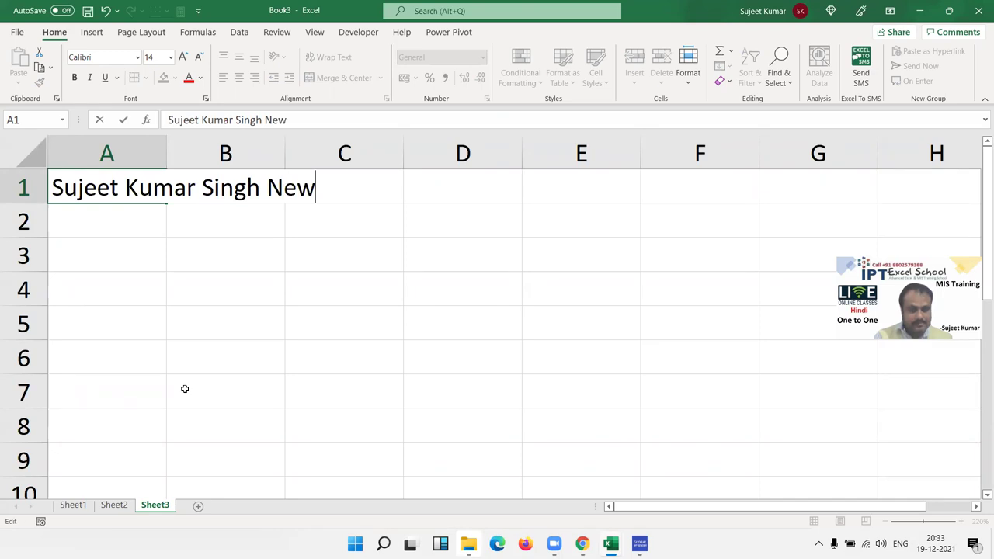
text(Delhi)
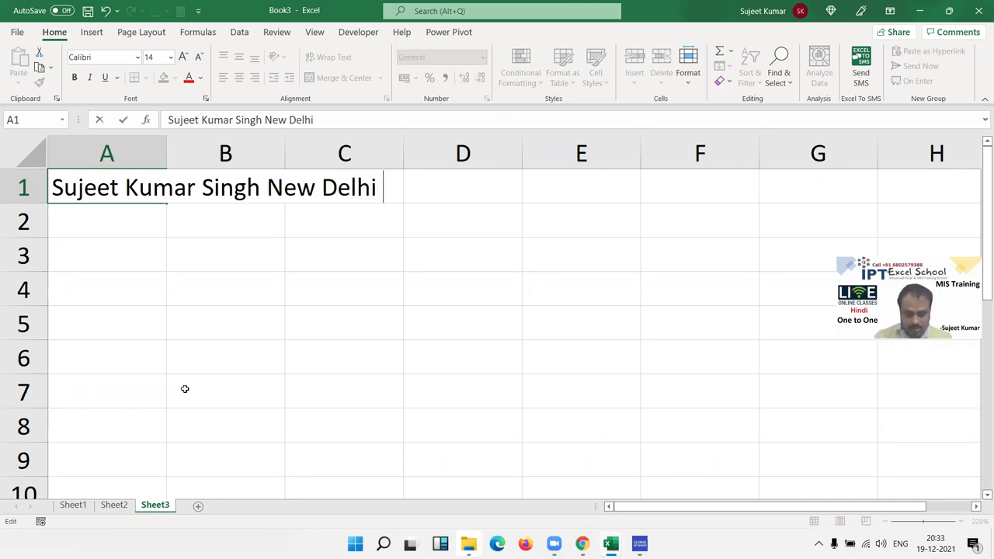
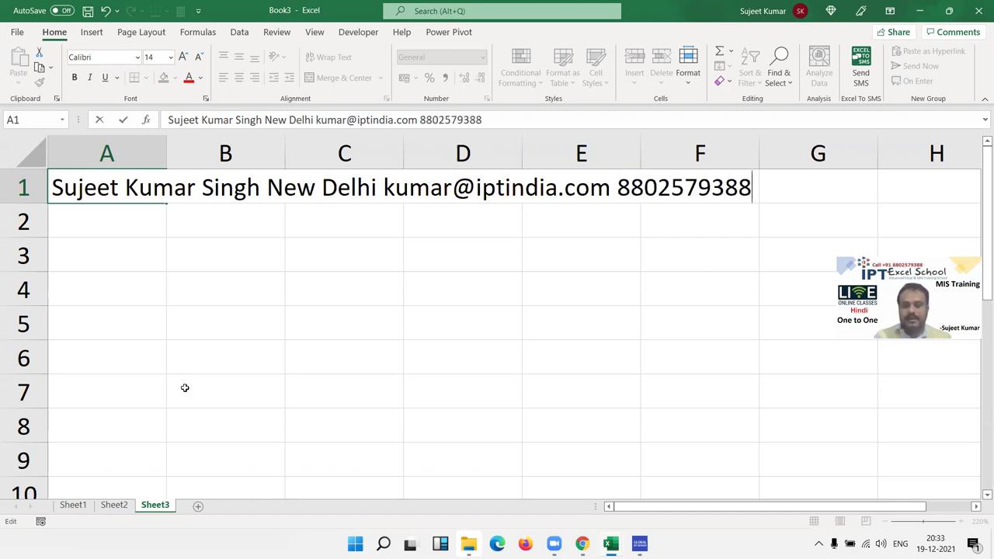
key(Return)
key(Up)
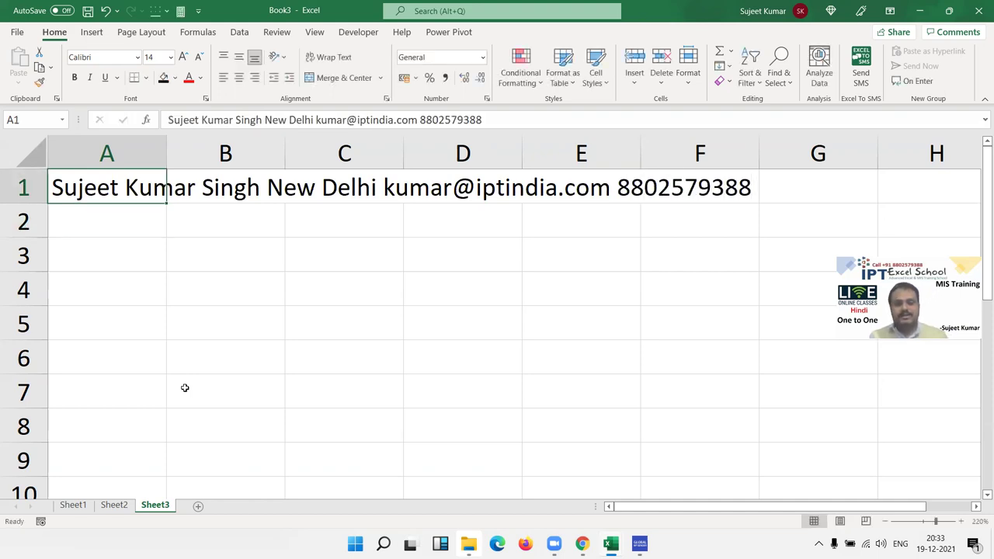
key(shift+Down)
key(shift+Down)
key(shift+Down)
key(shift+Down)
key(shift+Down)
- Fill A1's contact line down through A6 and AutoFit column A to show it
key(ctrl+d)
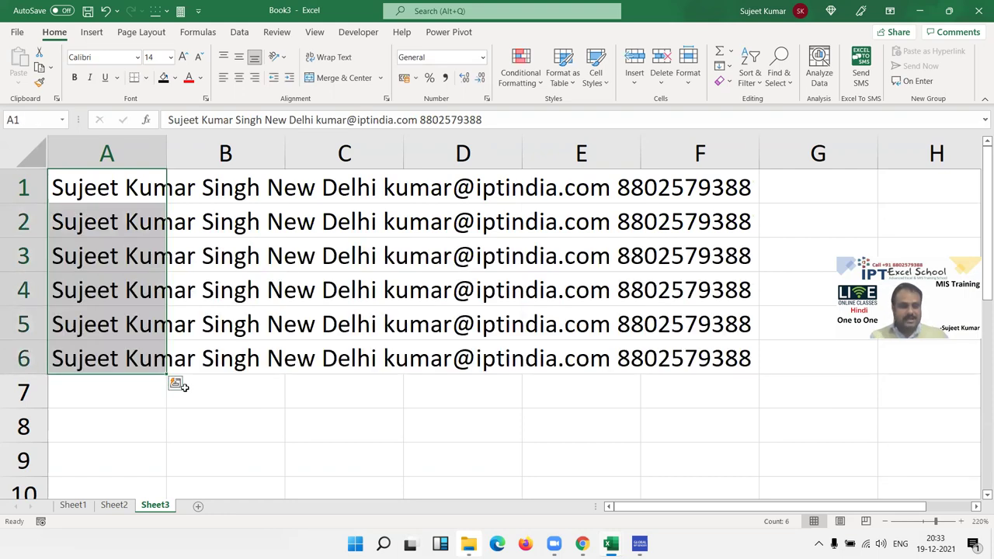
double_click(169, 154)
click(666, 195)
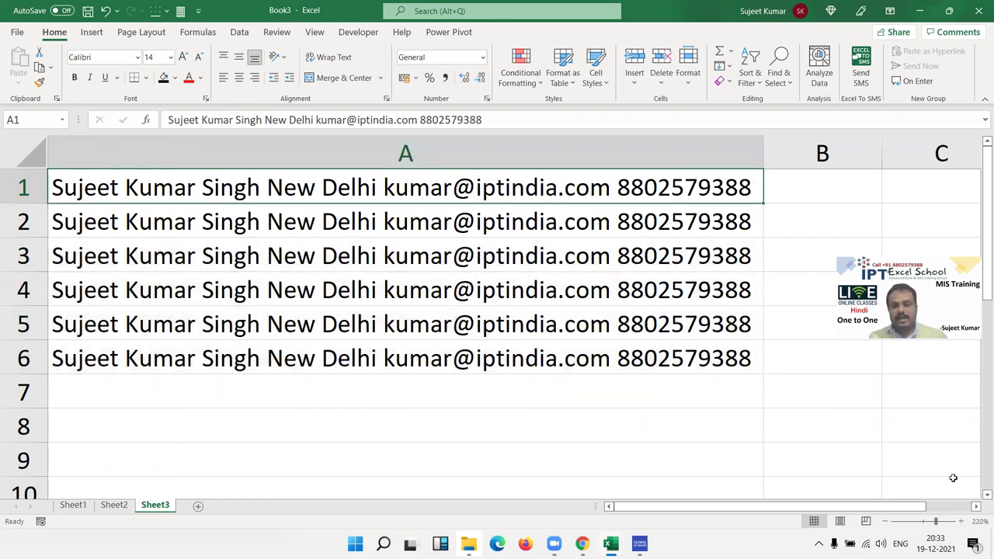
drag(929, 508, 745, 463)
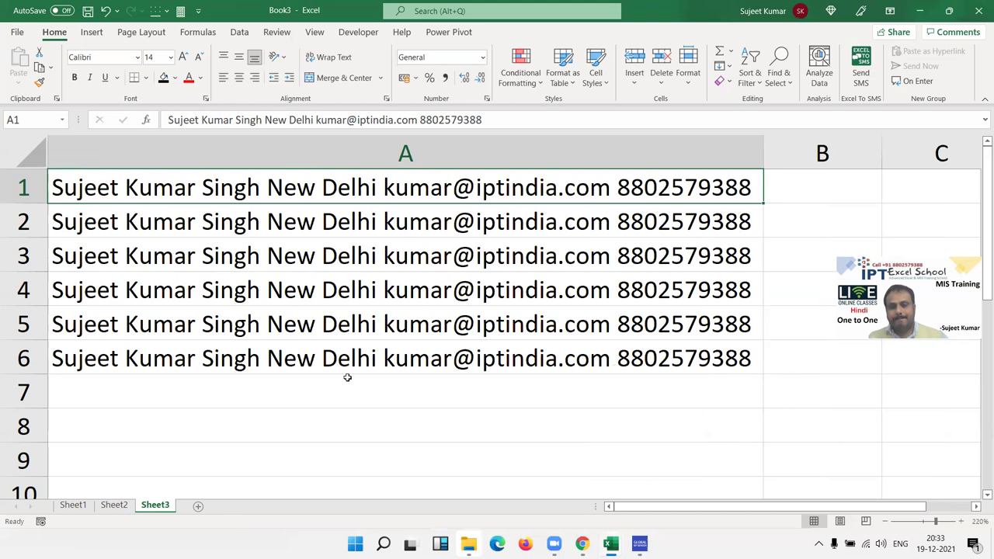
- Delete one word each from A2, A3 and A4, including 'New' in A4
click(190, 217)
double_click(187, 223)
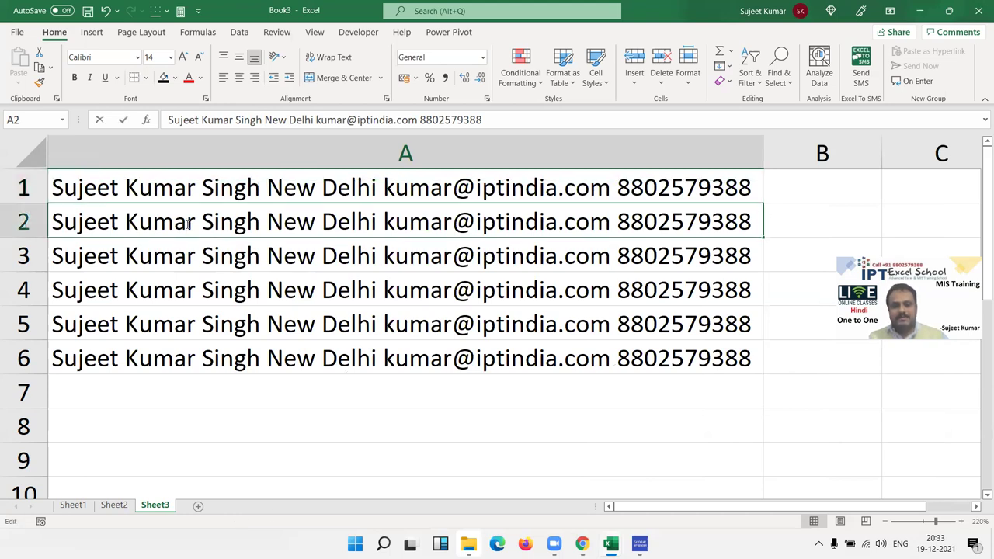
double_click(187, 223)
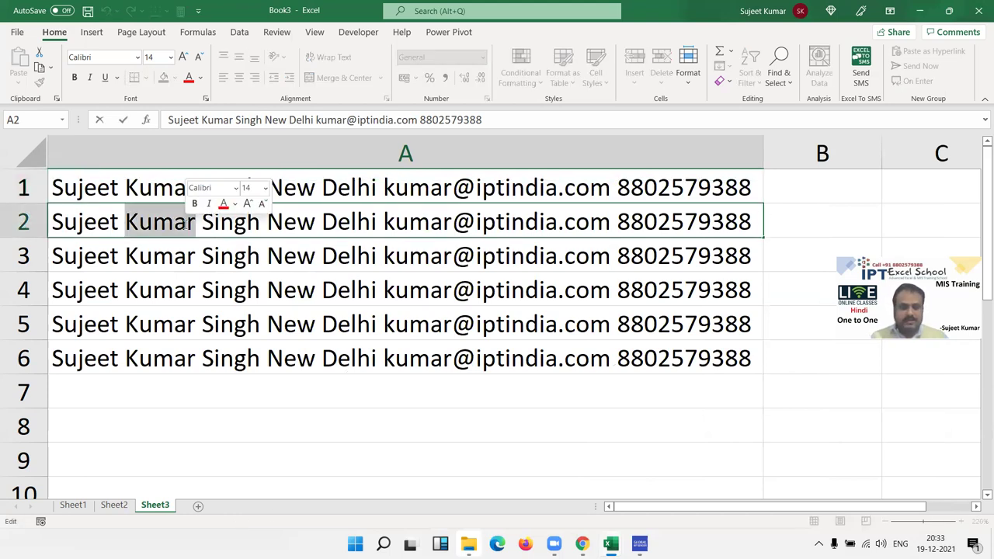
key(Delete)
key(Delete)
key(Return)
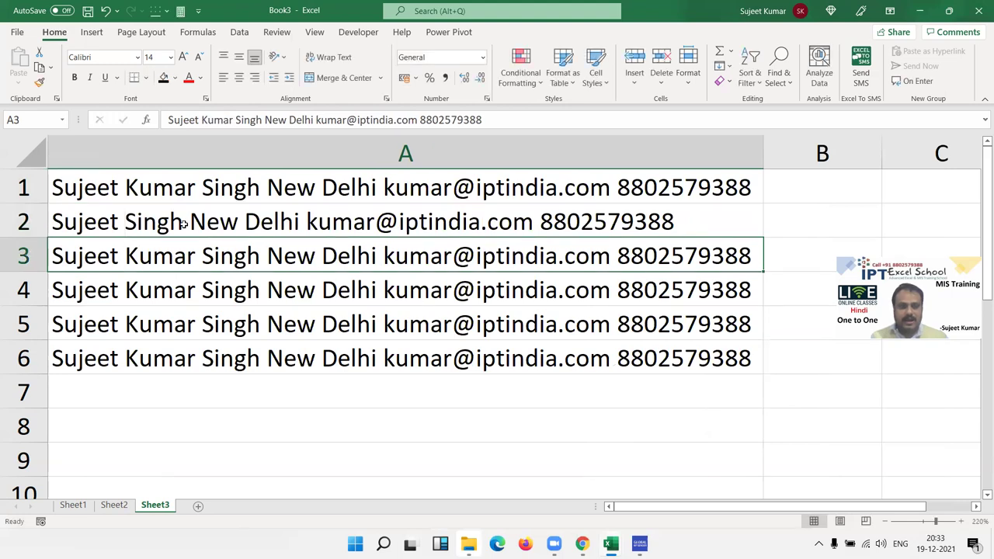
double_click(216, 260)
key(Delete)
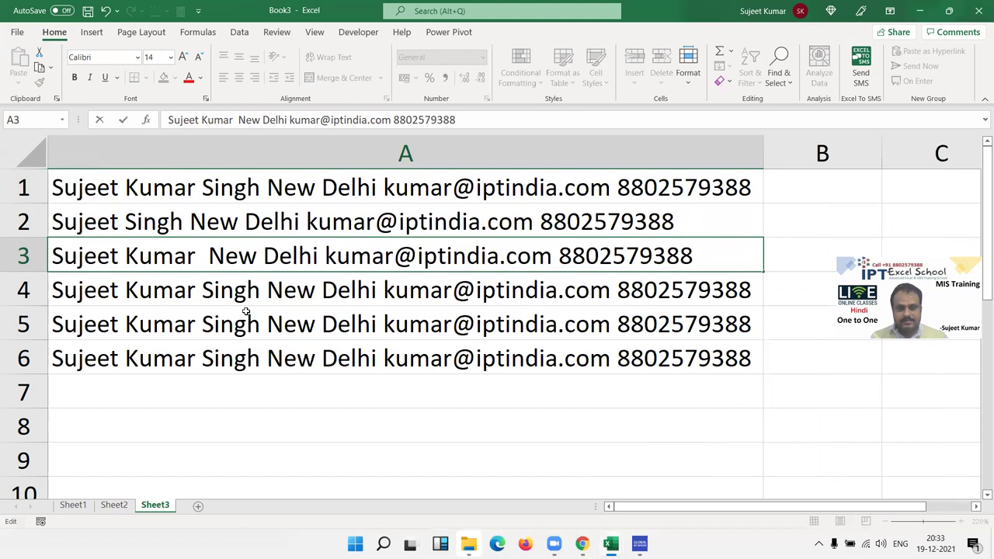
click(244, 315)
double_click(286, 292)
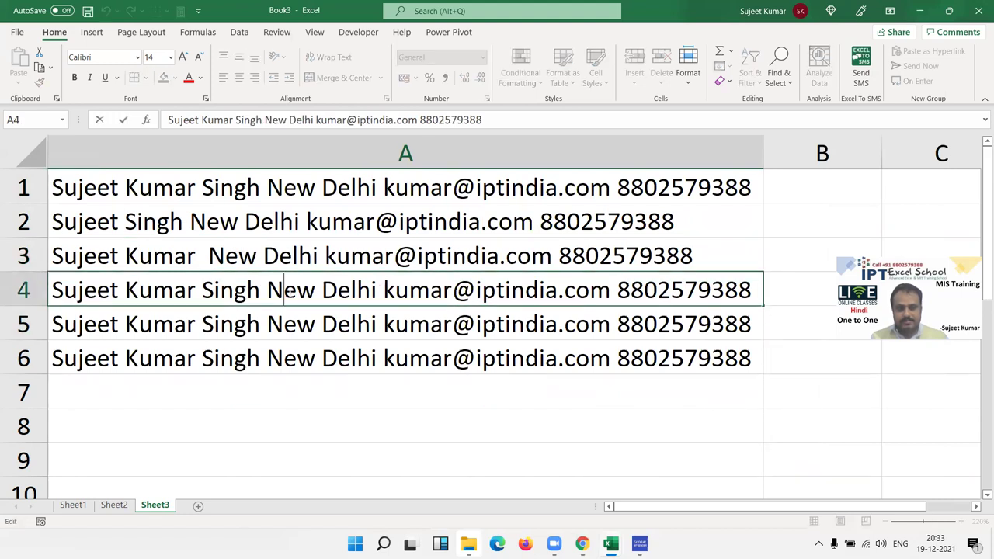
double_click(289, 292)
key(Delete)
key(Return)
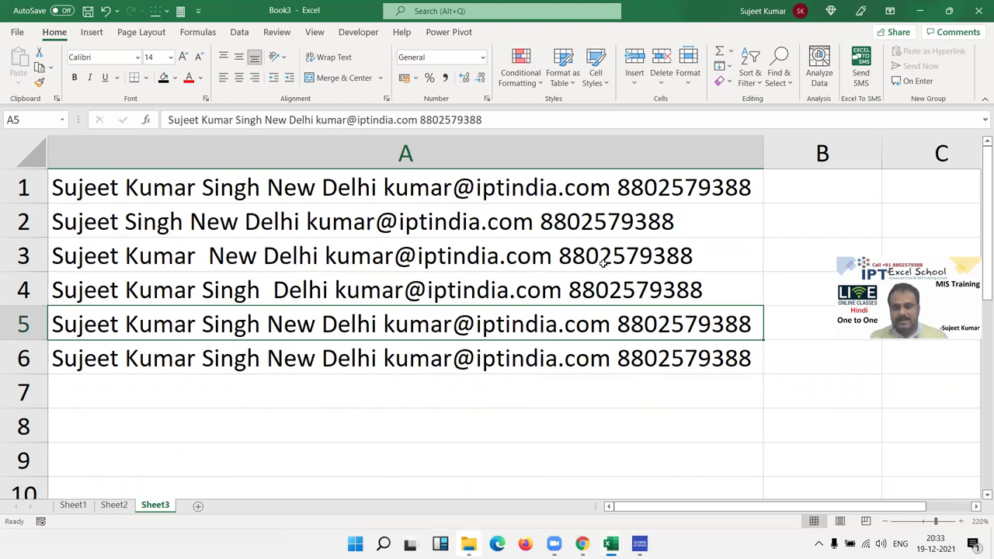
- Prefix A3's phone number with 91 and A4's with +91
click(143, 257)
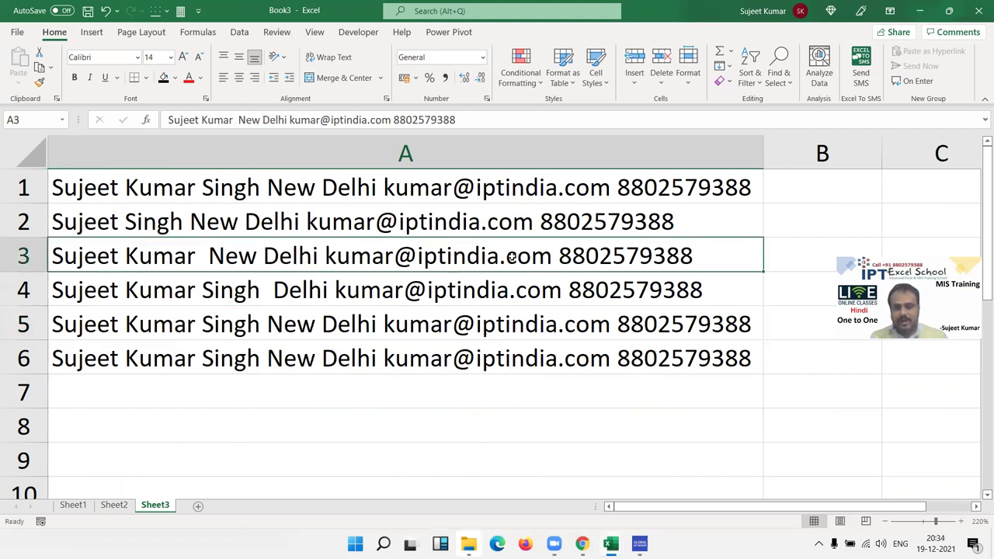
double_click(558, 258)
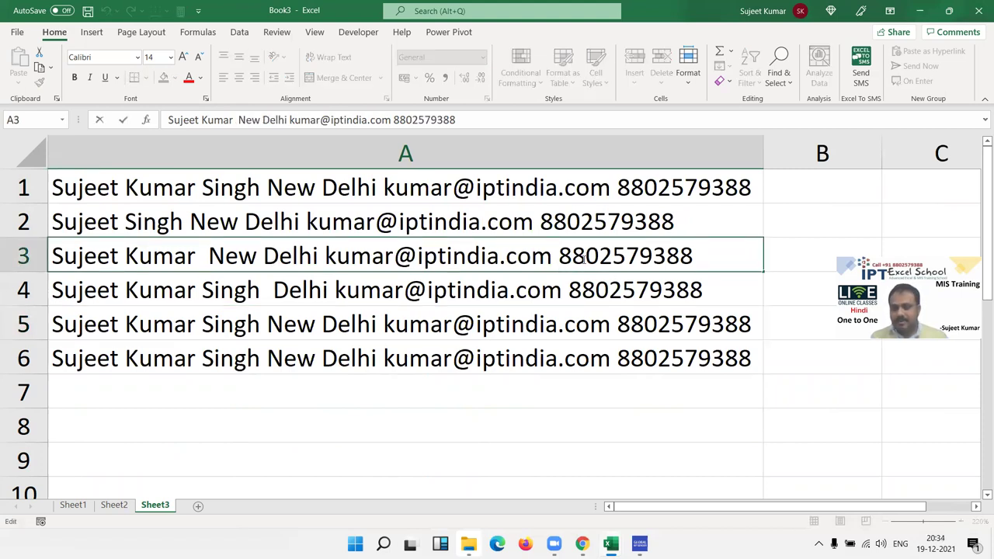
text(91)
key(Return)
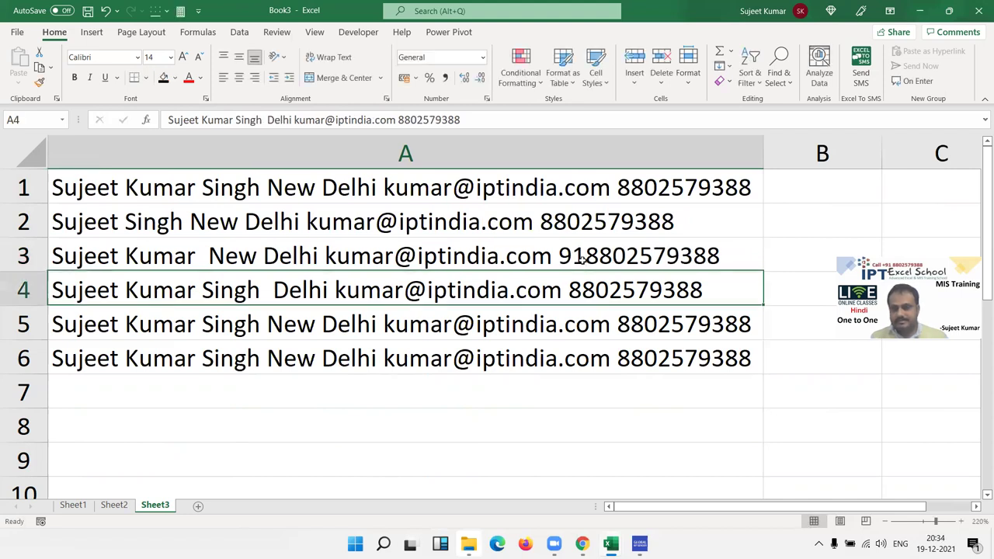
double_click(582, 289)
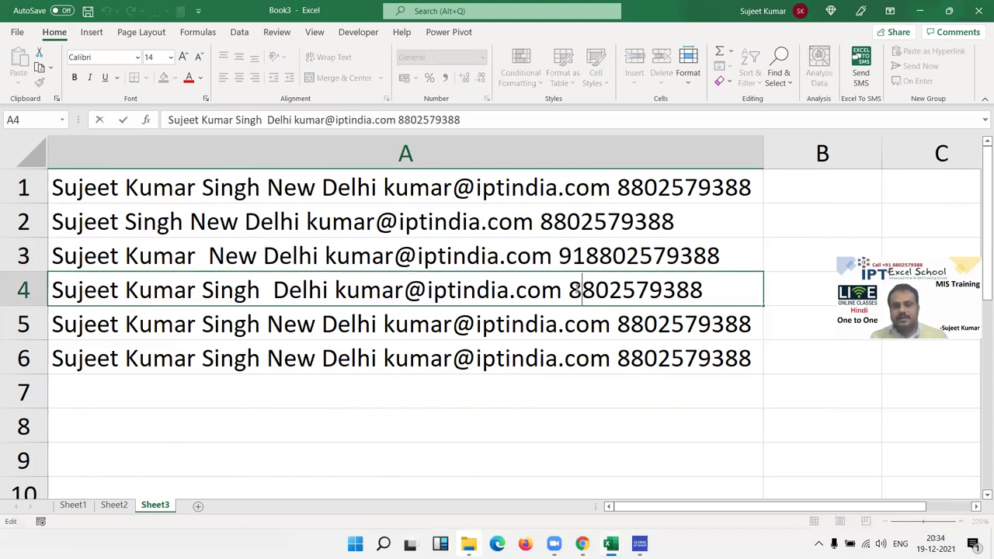
click(570, 289)
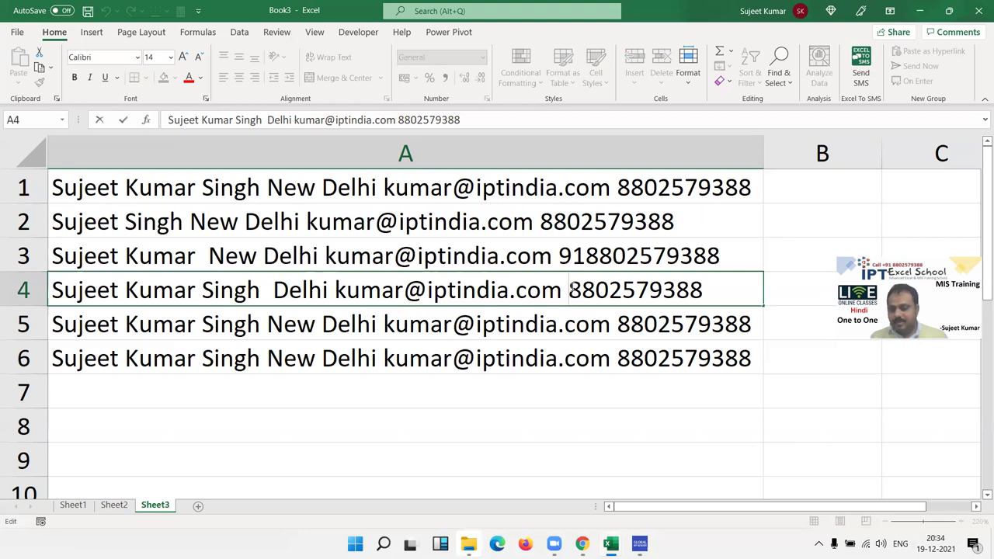
text(+91)
key(Return)
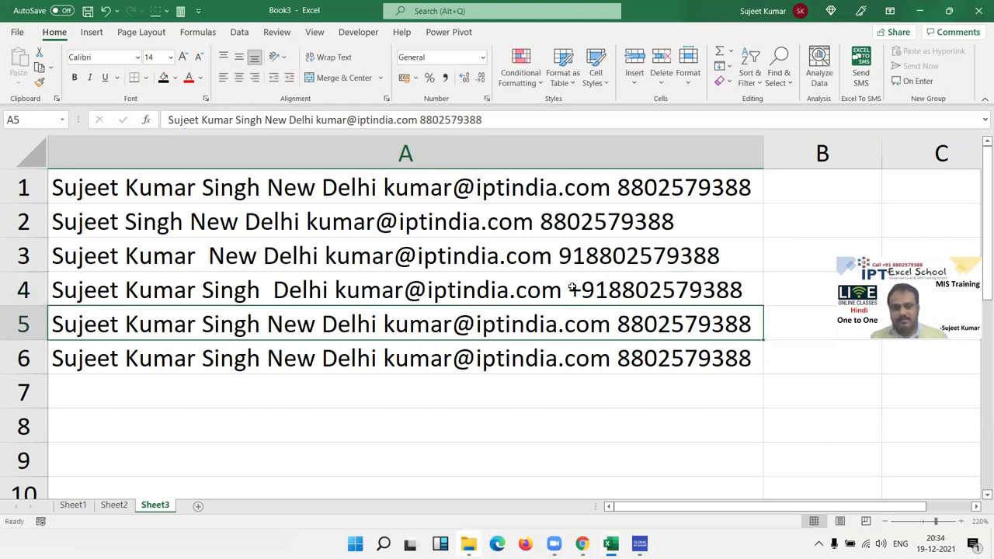
- Prefix A5's number with +977 and replace A6's number with a shorter +61 number
double_click(96, 323)
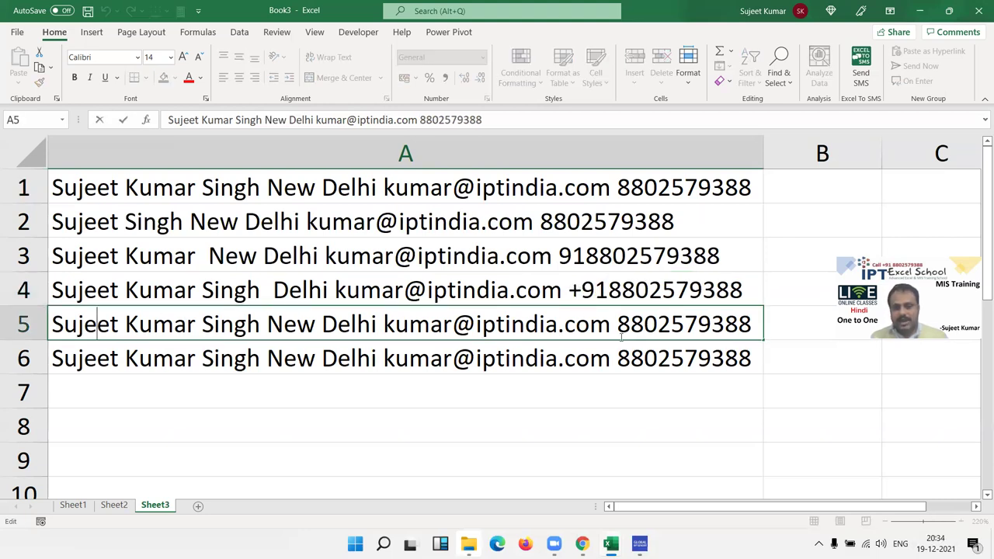
double_click(623, 334)
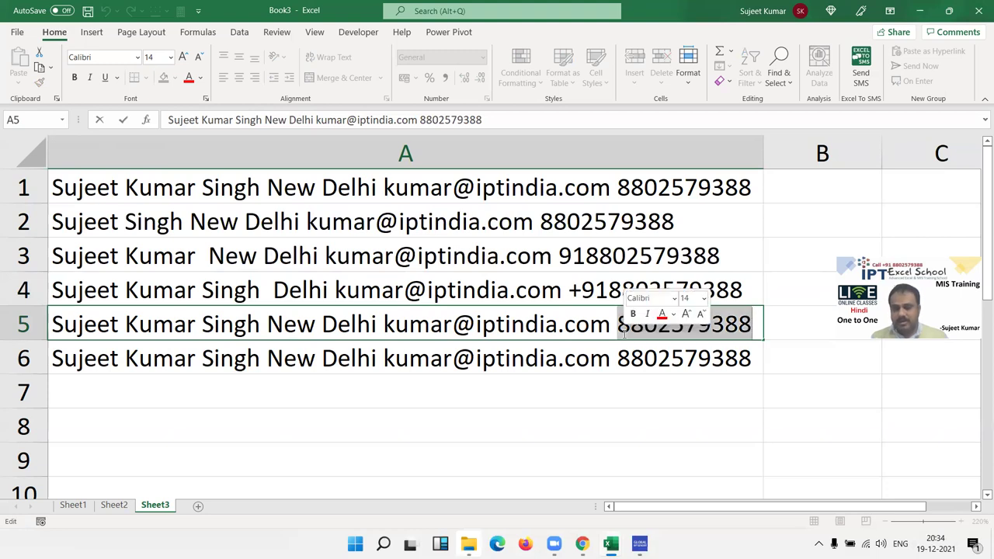
click(623, 334)
text(+977)
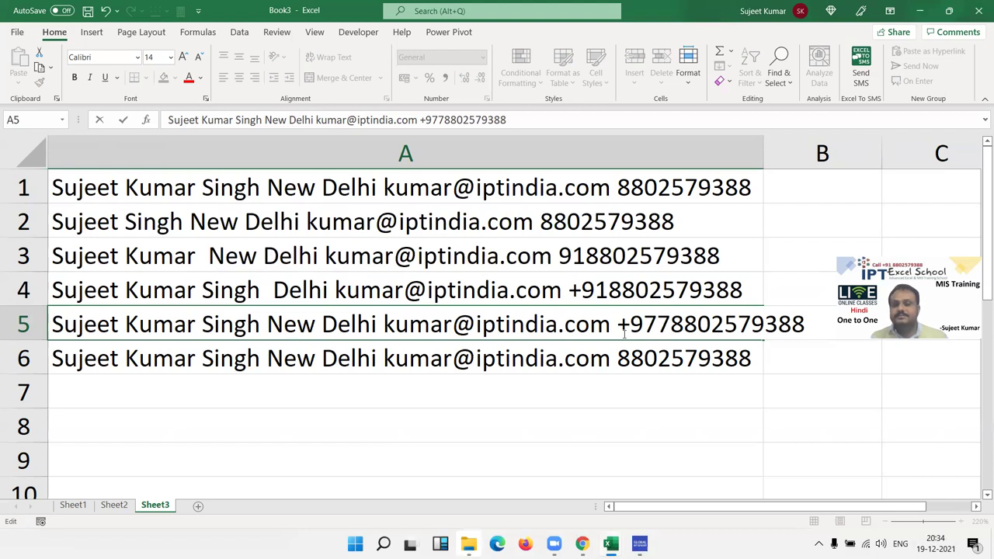
key(Return)
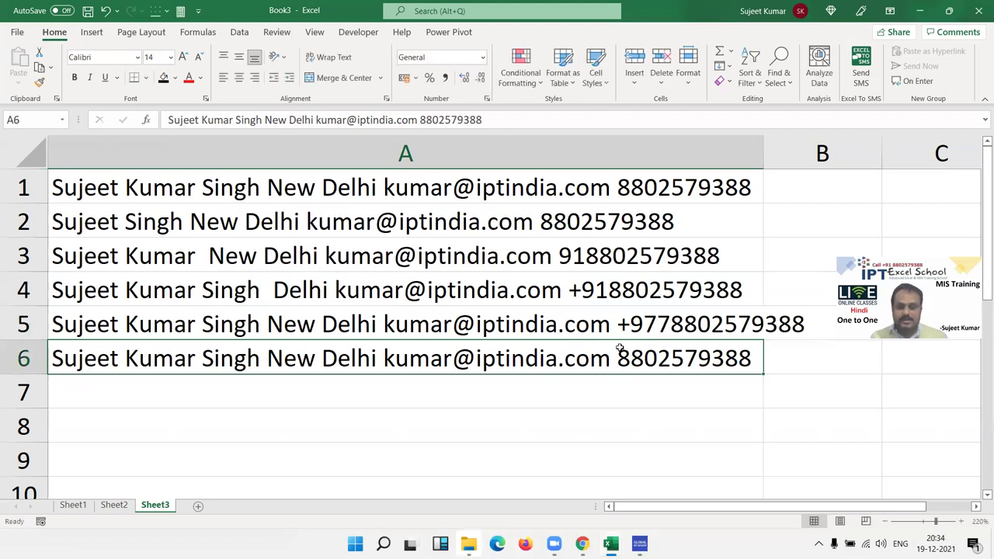
double_click(619, 356)
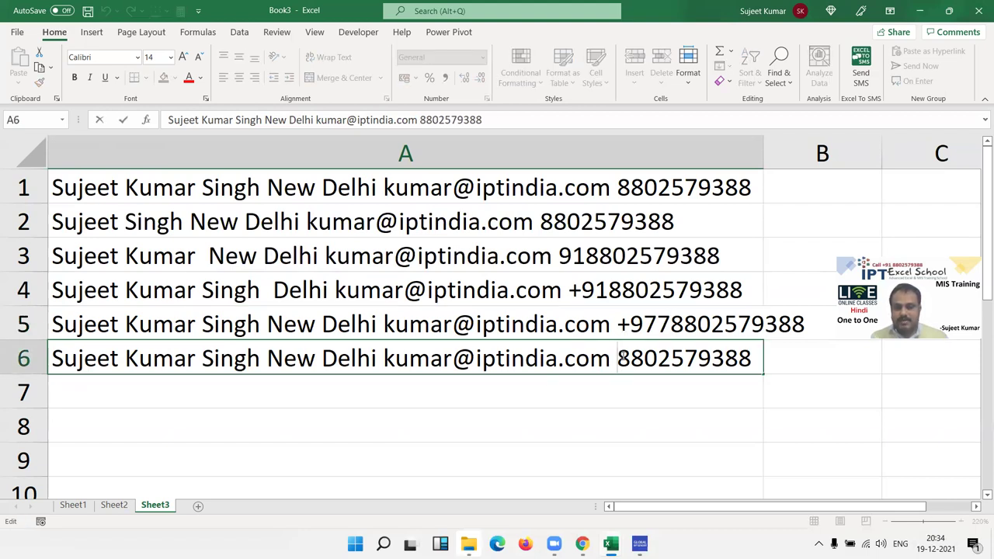
double_click(622, 357)
text(+)
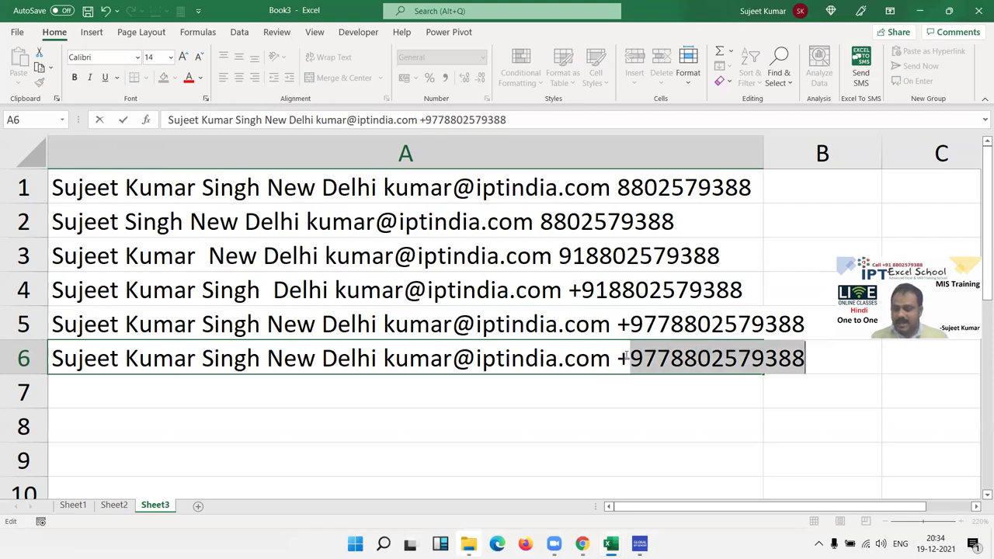
text(61 8542)
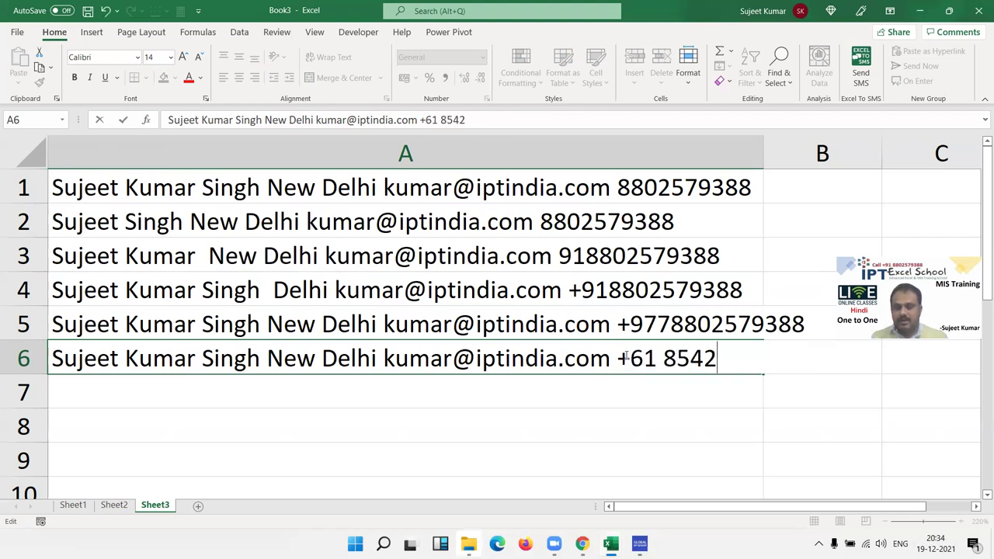
text(58)
key(Return)
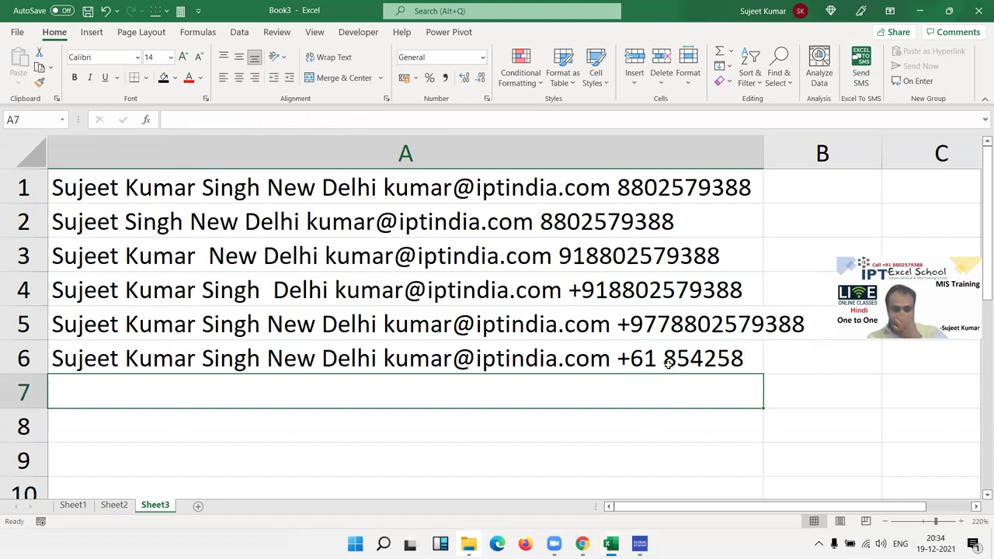
double_click(675, 360)
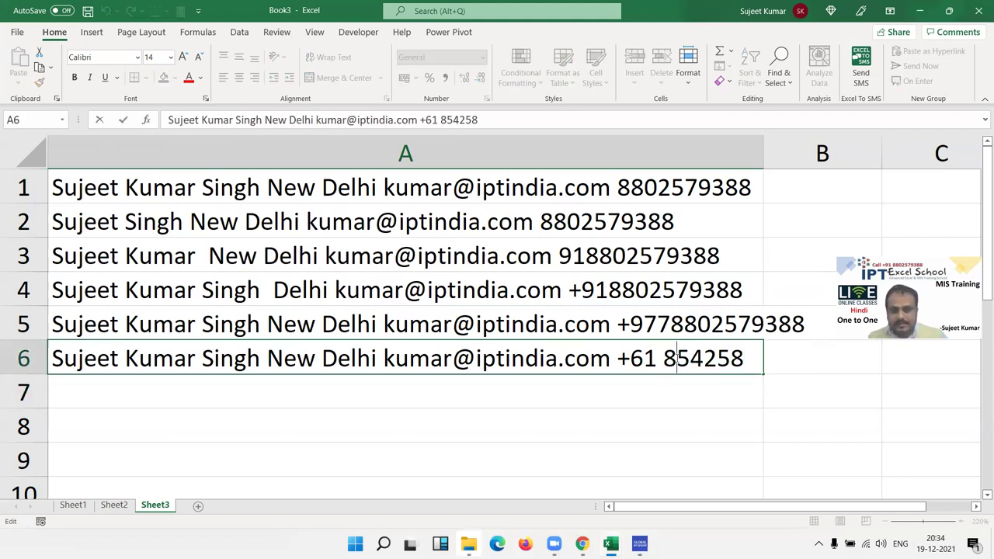
click(664, 358)
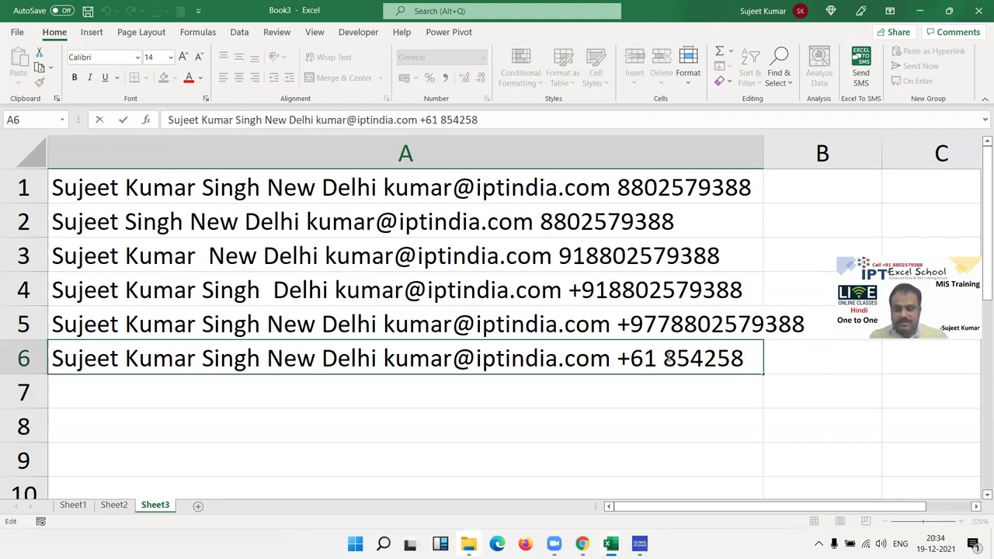
key(BackSpace)
key(Return)
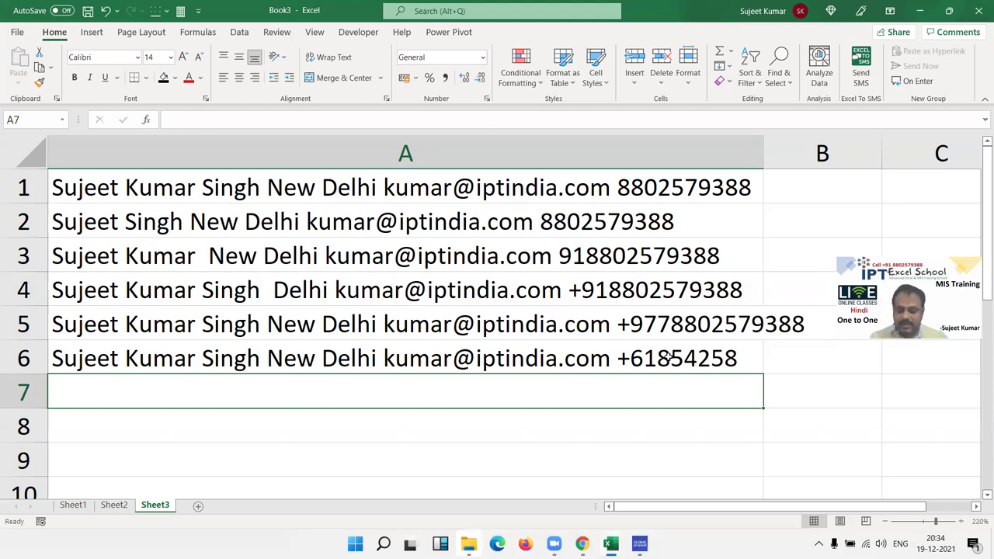
- Enter =FIND(" ",A6,1) in A8, returning 7, then start editing A6
key(Down)
text(=find)
key(Tab)
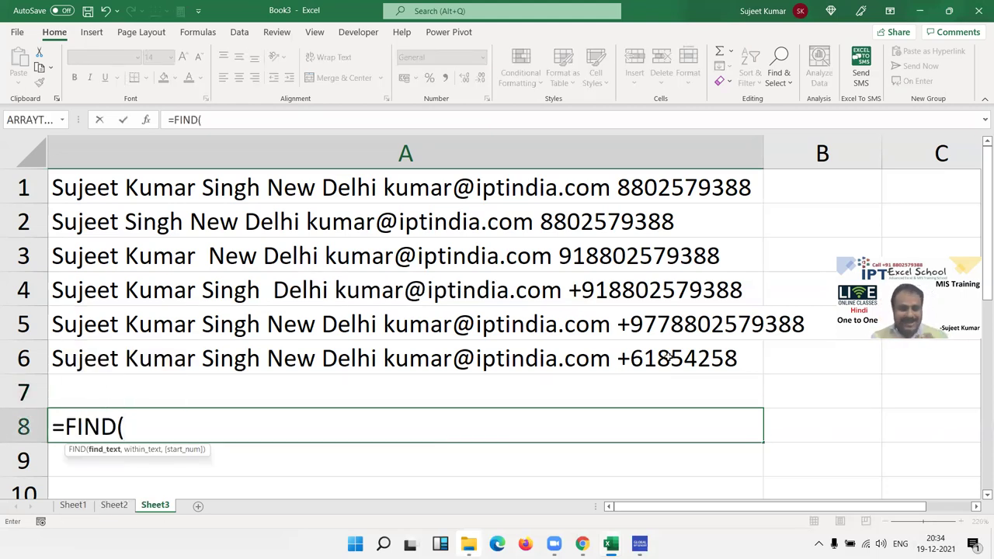
text(" ",)
click(668, 356)
text(,1))
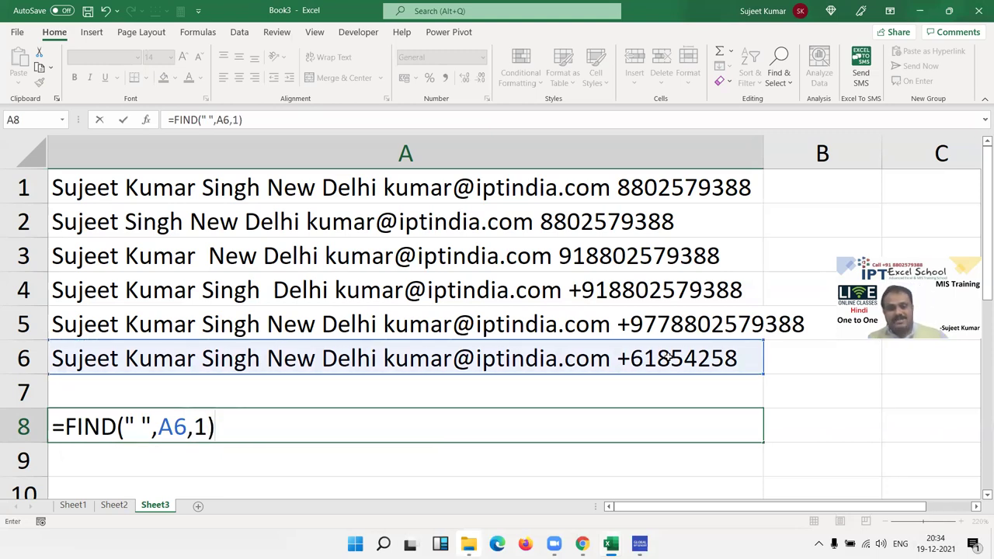
key(Return)
key(Up)
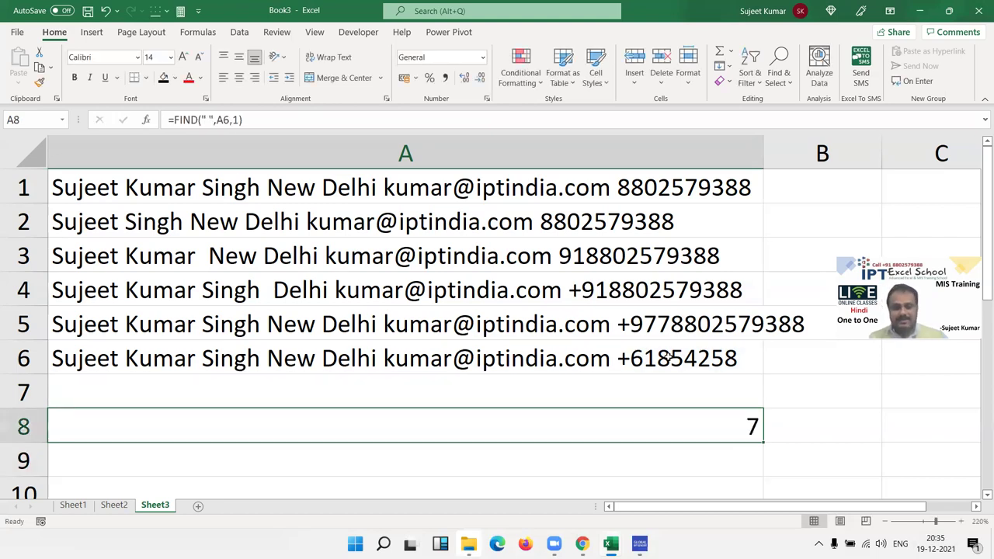
click(118, 362)
double_click(116, 362)
- Replace A6's first name with a three-letter name and clear A8's FIND formula
double_click(105, 363)
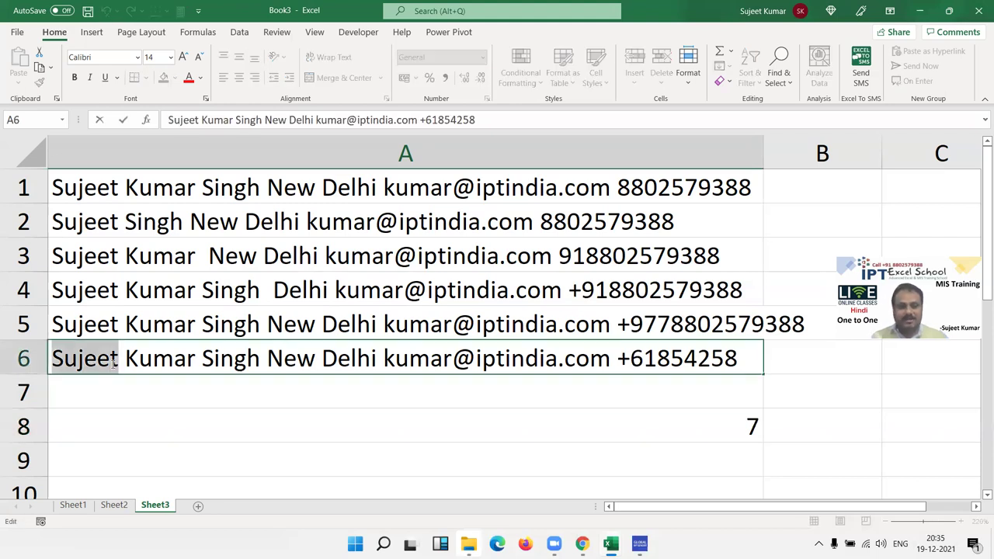
text(Raj)
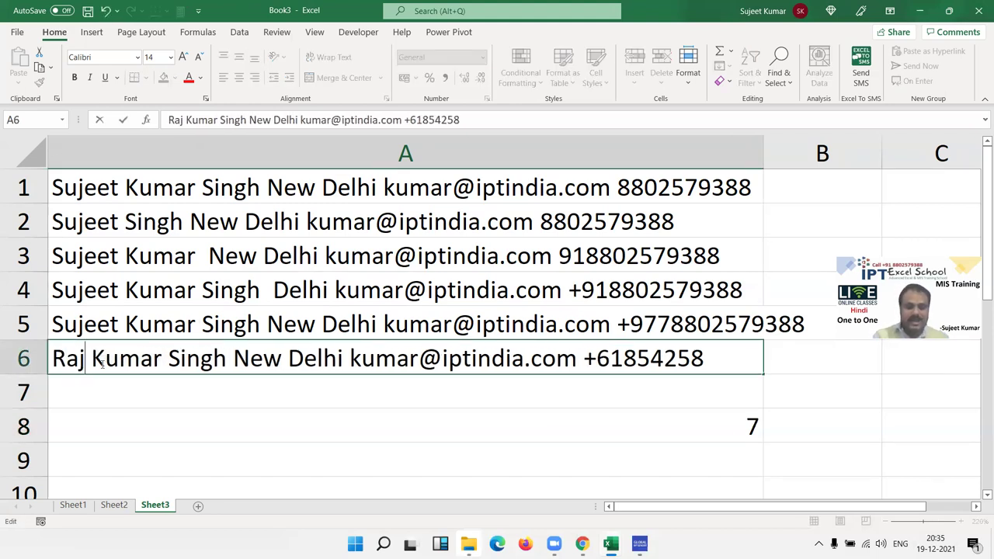
click(155, 395)
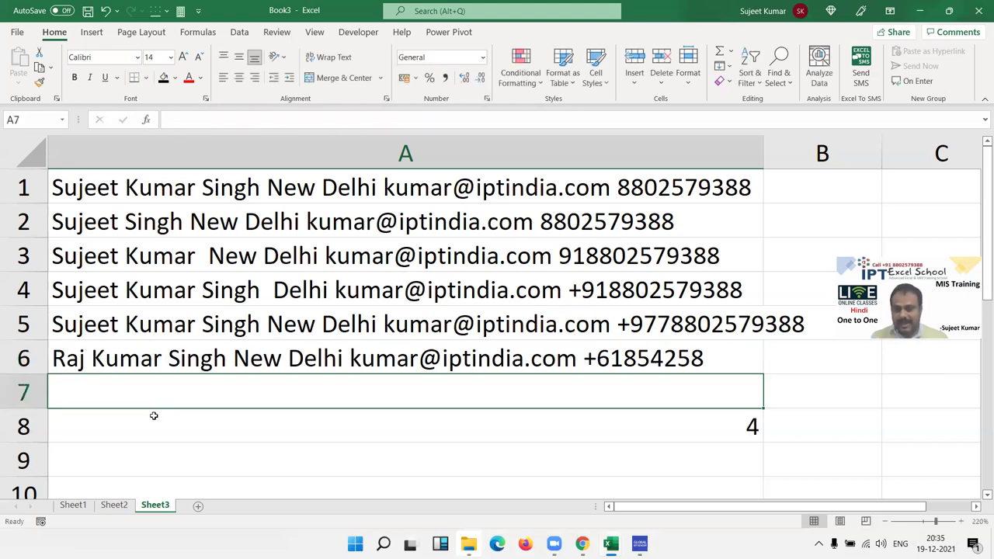
click(149, 412)
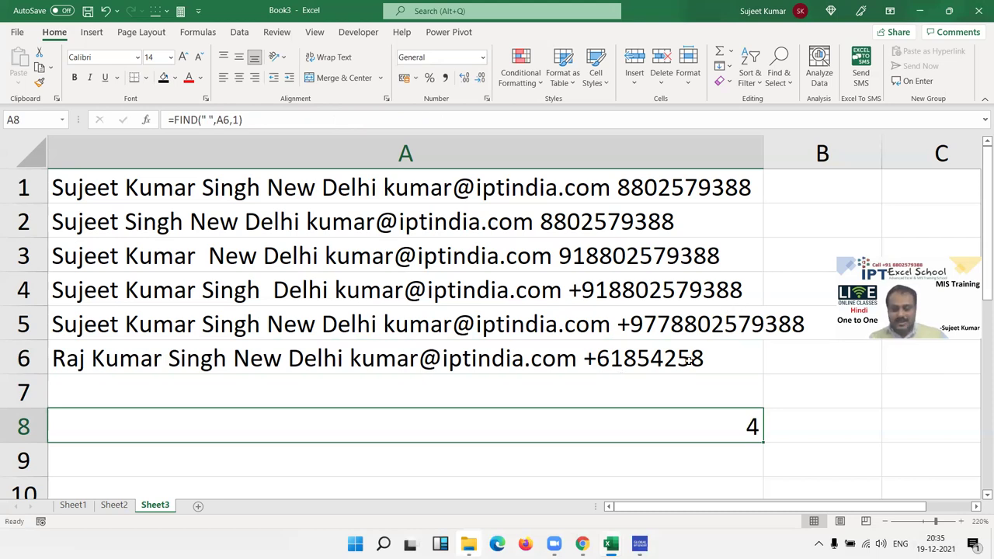
key(Delete)
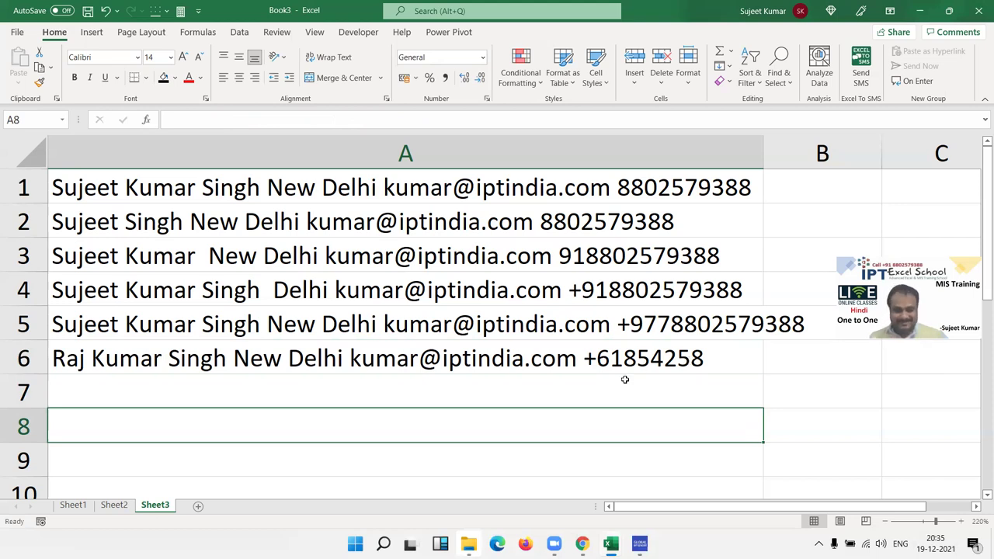
- Add a new Sheet4 and enter a three-word full name in A1
click(114, 506)
click(154, 506)
click(198, 505)
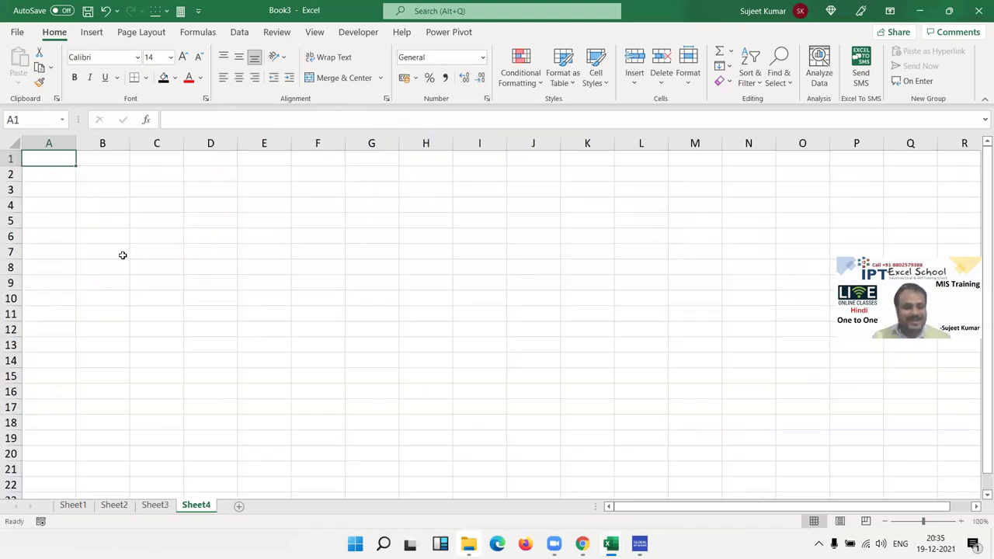
scroll(124, 253, up, 1)
scroll(123, 253, up, 4)
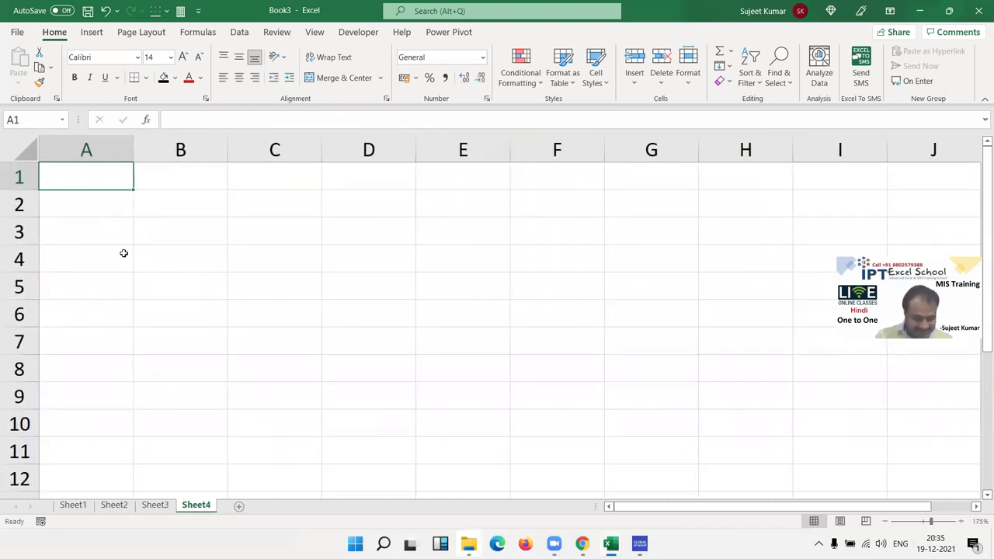
text(Sujeet)
key(BackSpace)
key(BackSpace)
key(BackSpace)
key(BackSpace)
key(BackSpace)
key(BackSpace)
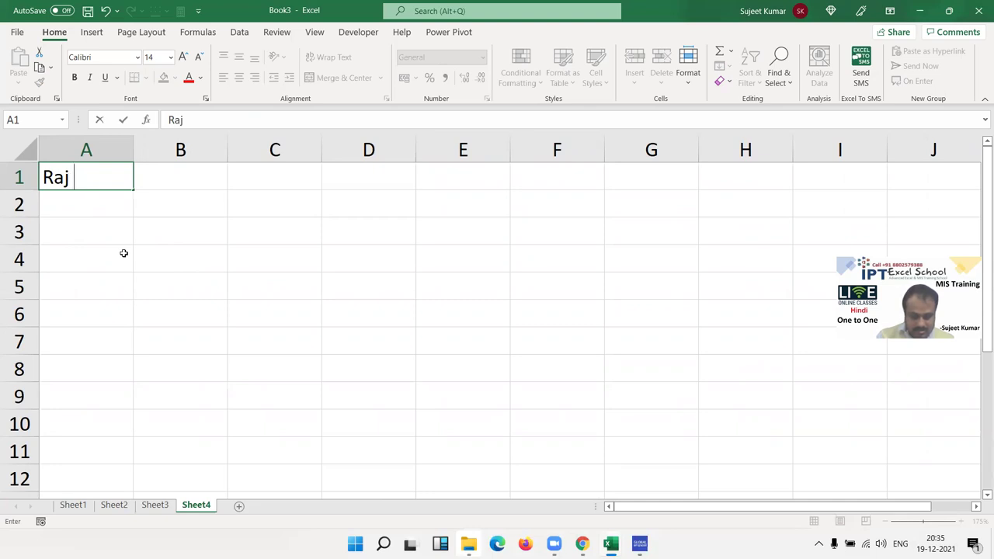
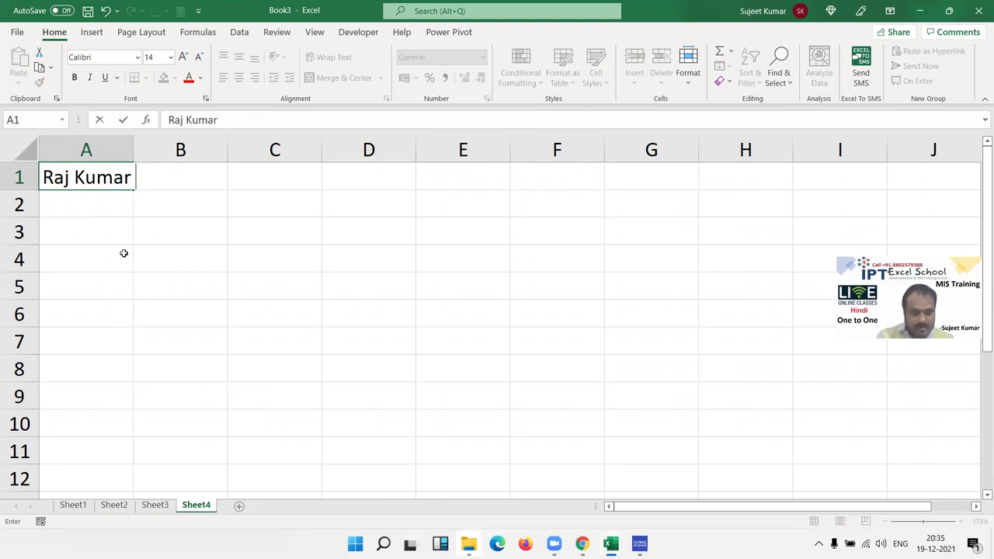
key(Return)
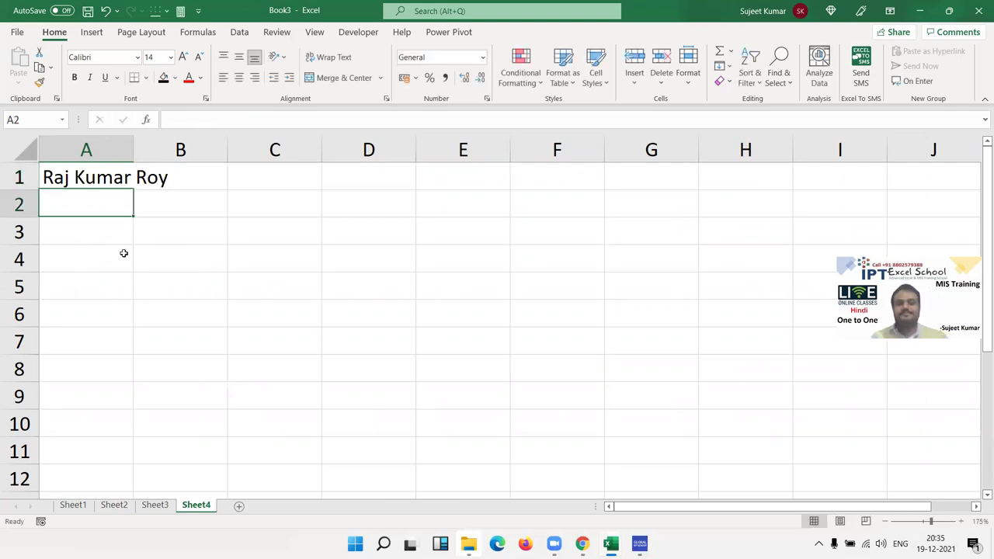
- AutoFit column A to the name, then start and cancel a SUBSTITUTE formula in B2
double_click(132, 153)
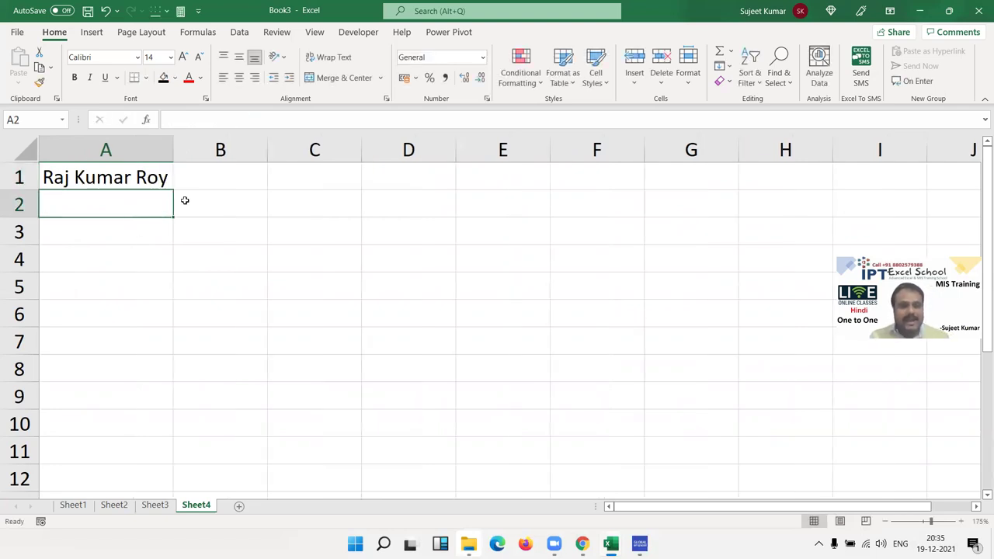
click(208, 206)
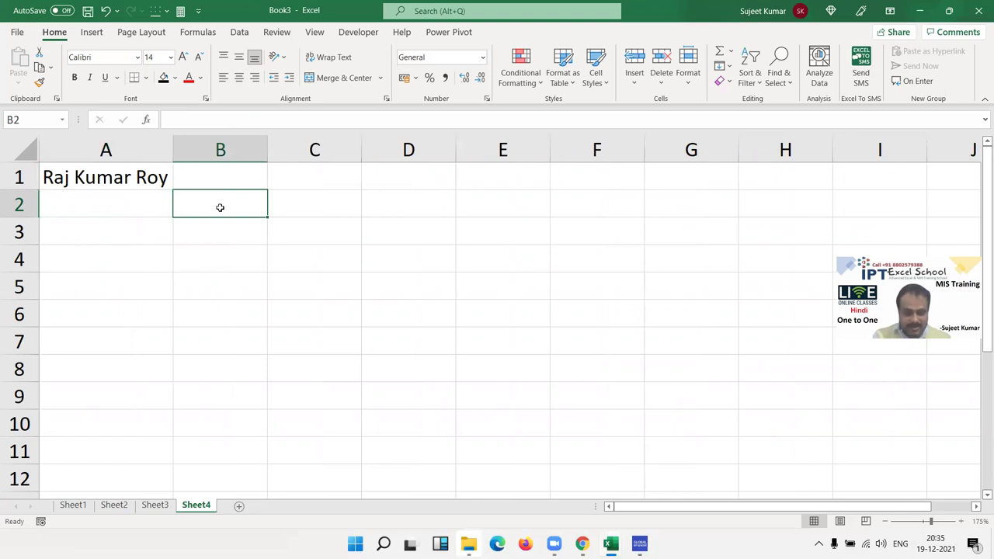
text(=sub)
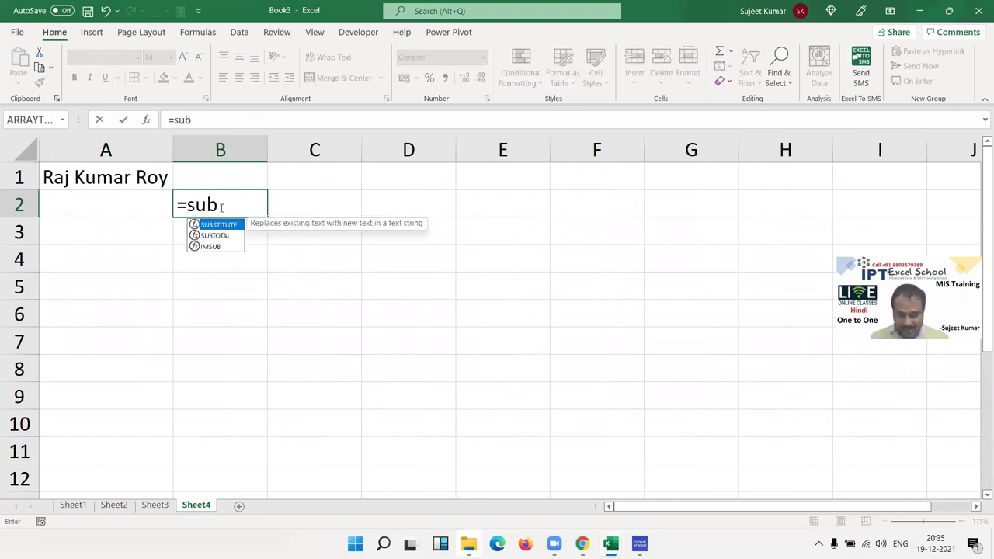
key(Tab)
key(Up)
key(Escape)
- Test =REPT("A",5) in D2, showing AAAAA, then delete it and return to B2
key(Right)
key(Right)
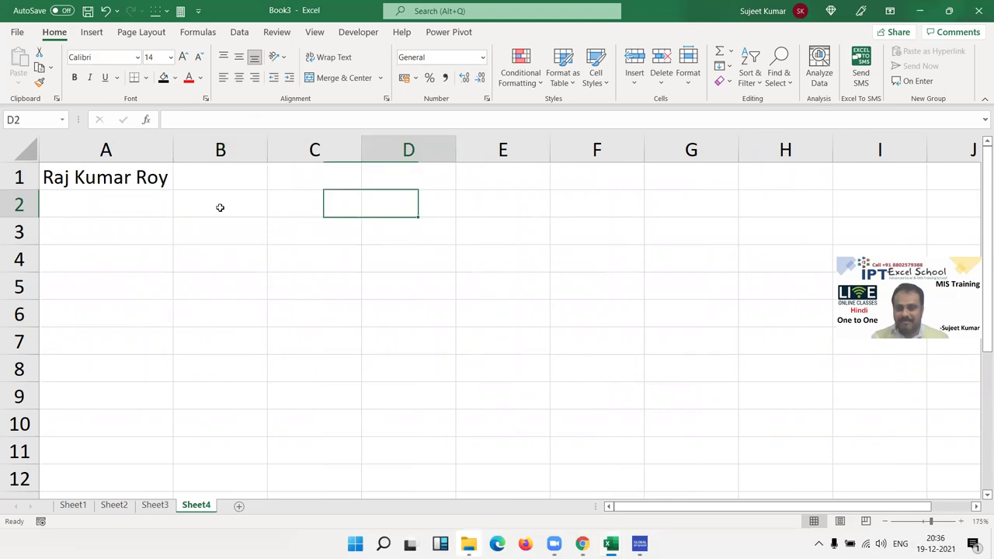
text(=re)
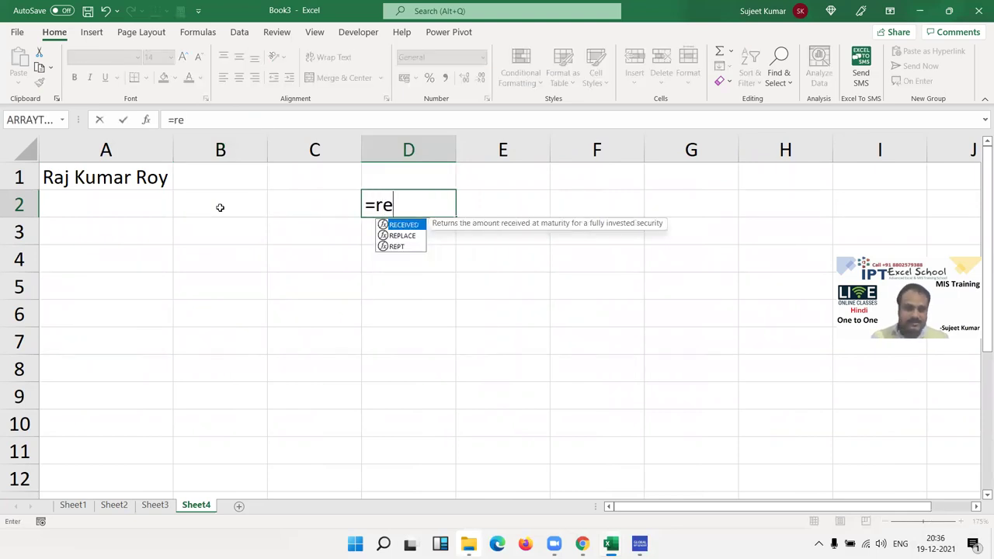
key(Down)
key(Down)
key(Tab)
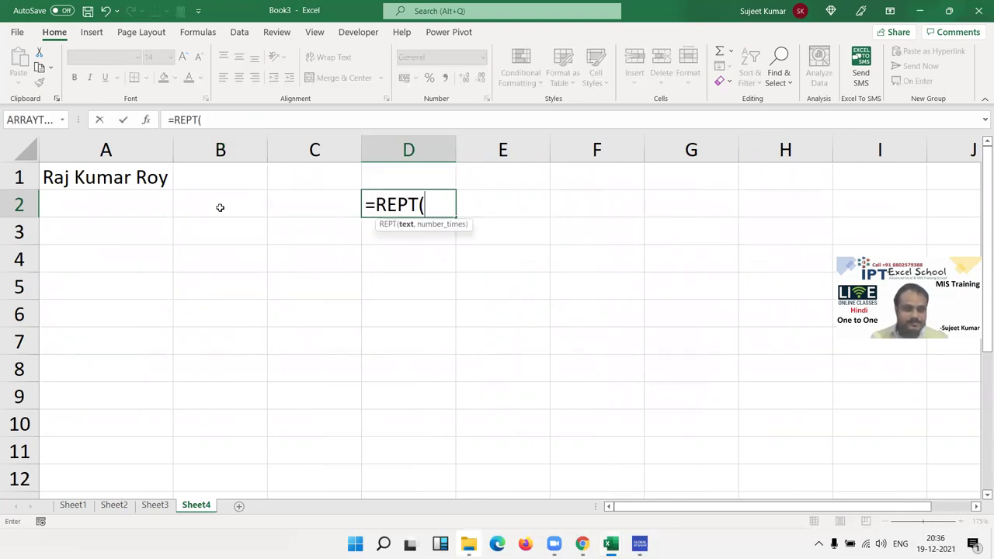
text("A",5)
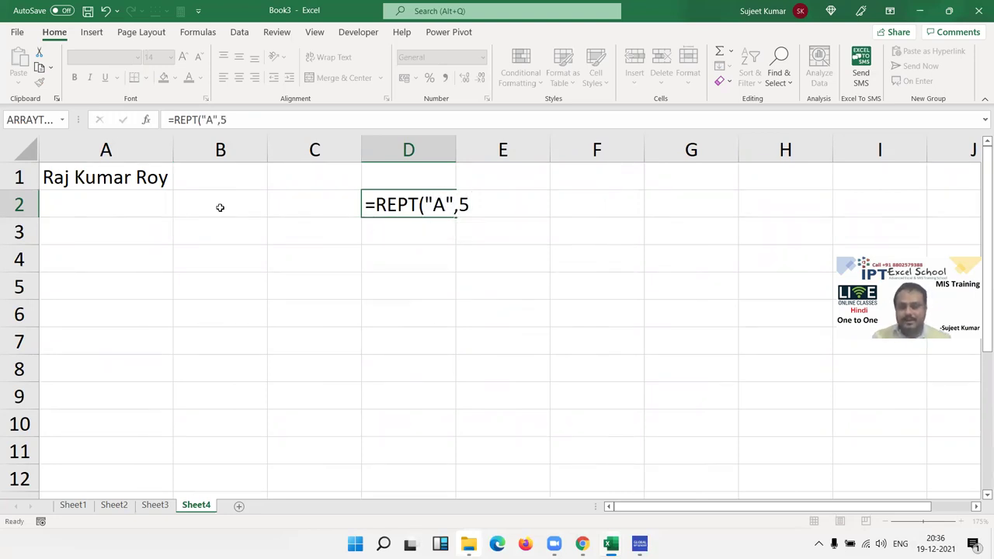
key(Return)
key(Up)
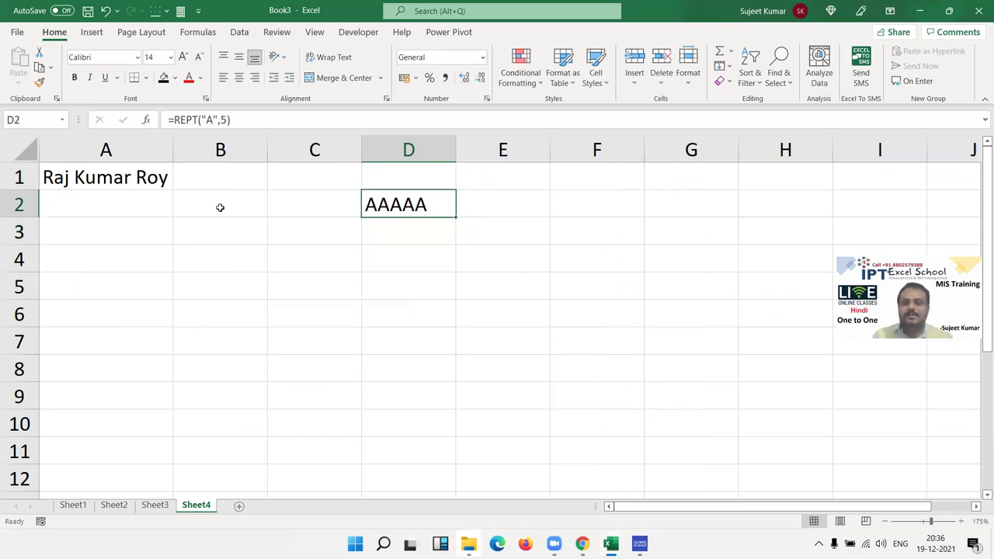
key(Delete)
key(Left)
key(Left)
- Enter =SUBSTITUTE(A1," ",REPT(" ",99)) in B2 to pad the name's words with 99 spaces
text(=)
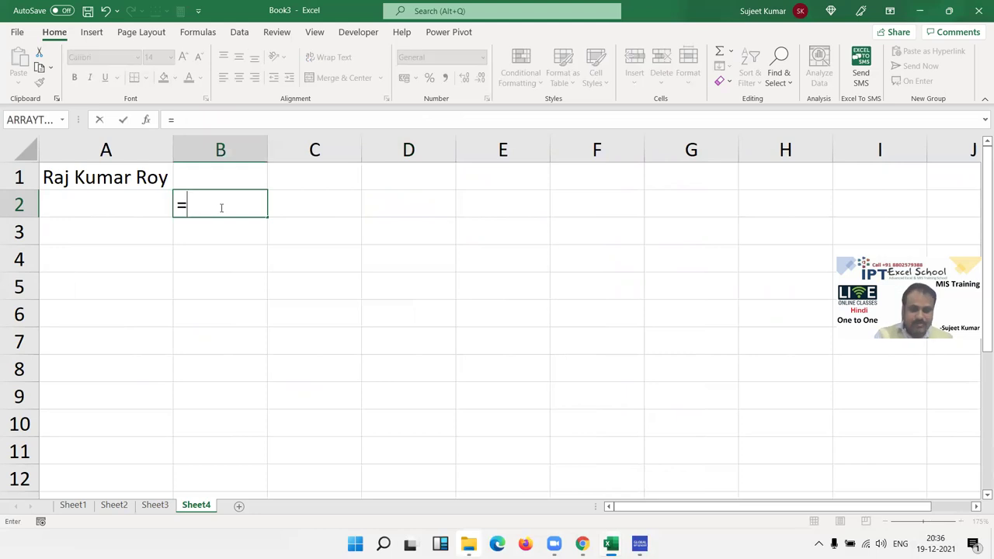
text(sub)
key(Tab)
key(Left)
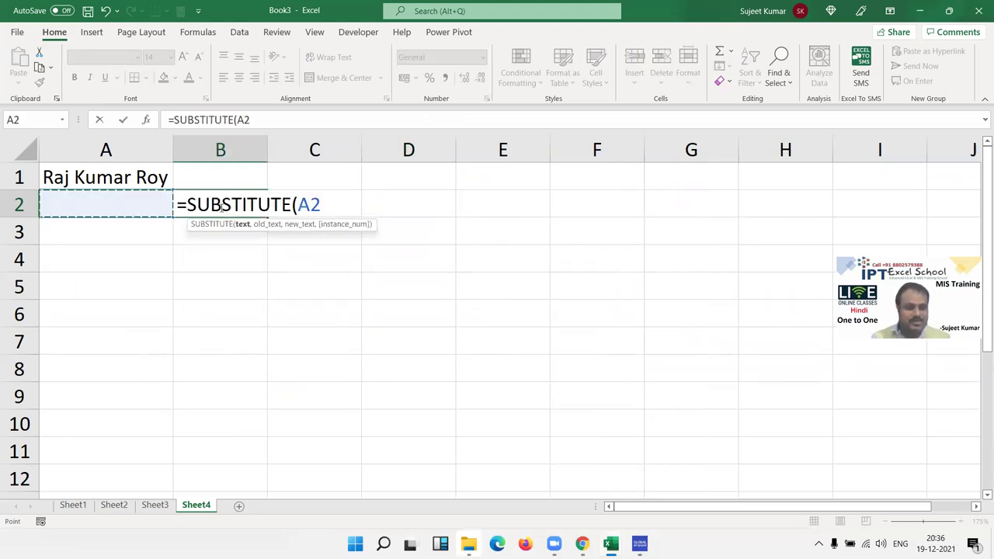
key(Up)
text(,)
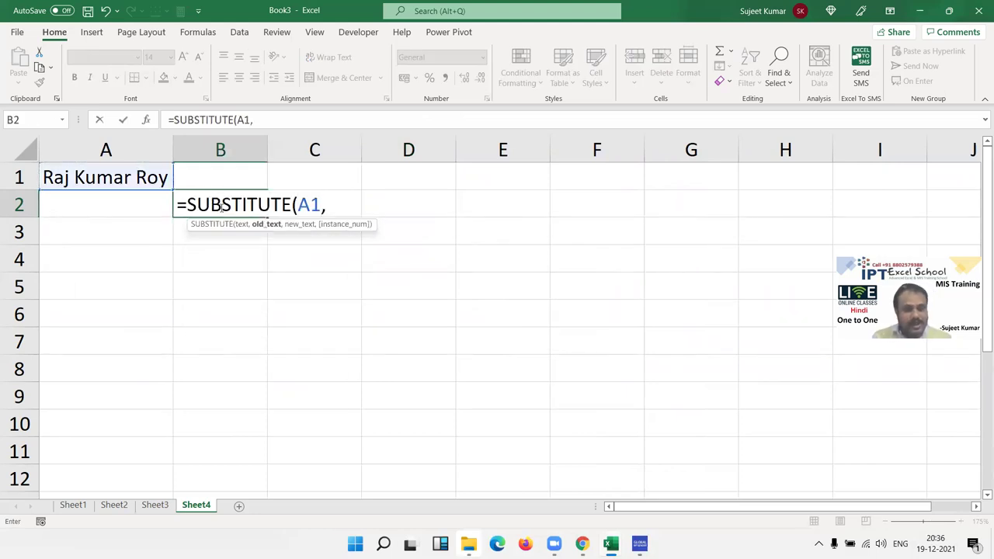
text(")
key(BackSpace)
text(" ")
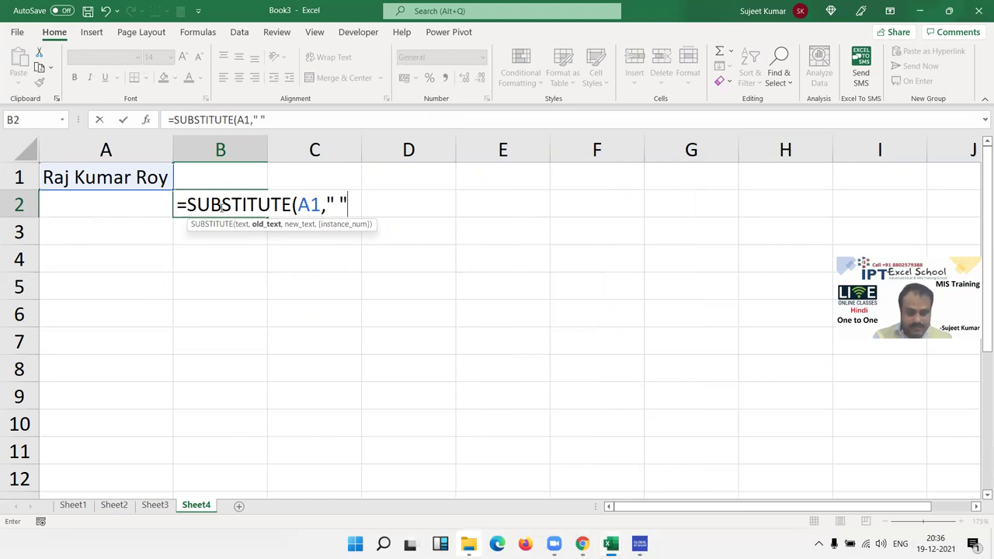
text(,)
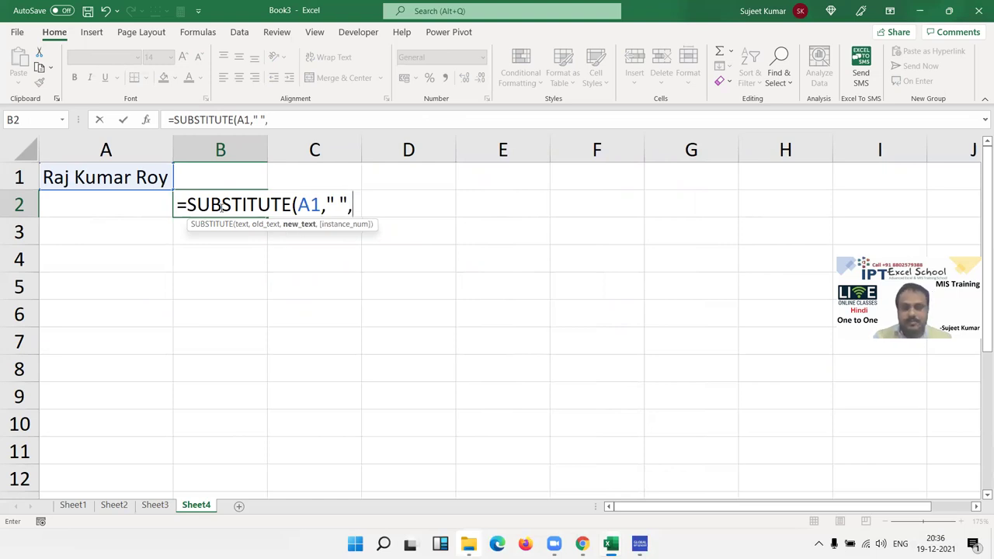
text(re)
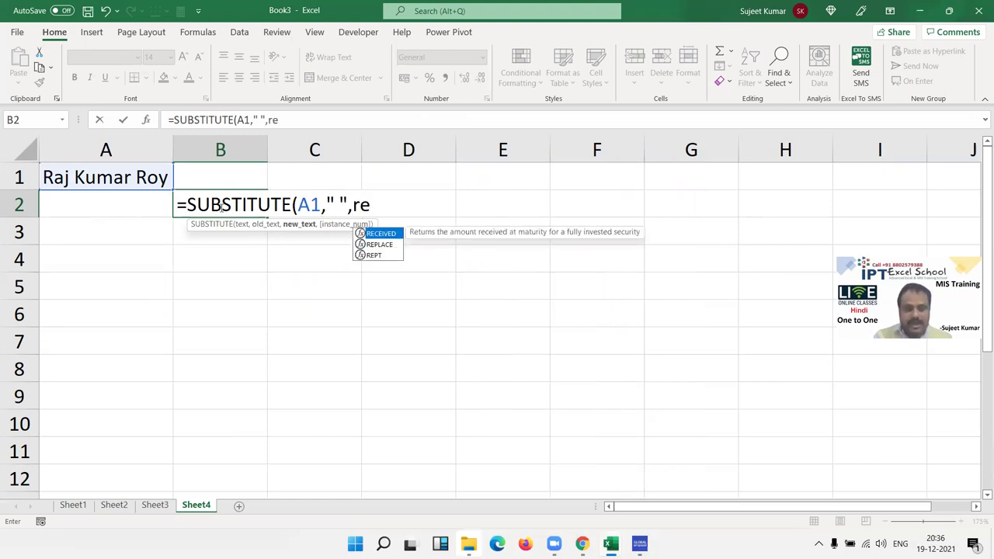
key(Down)
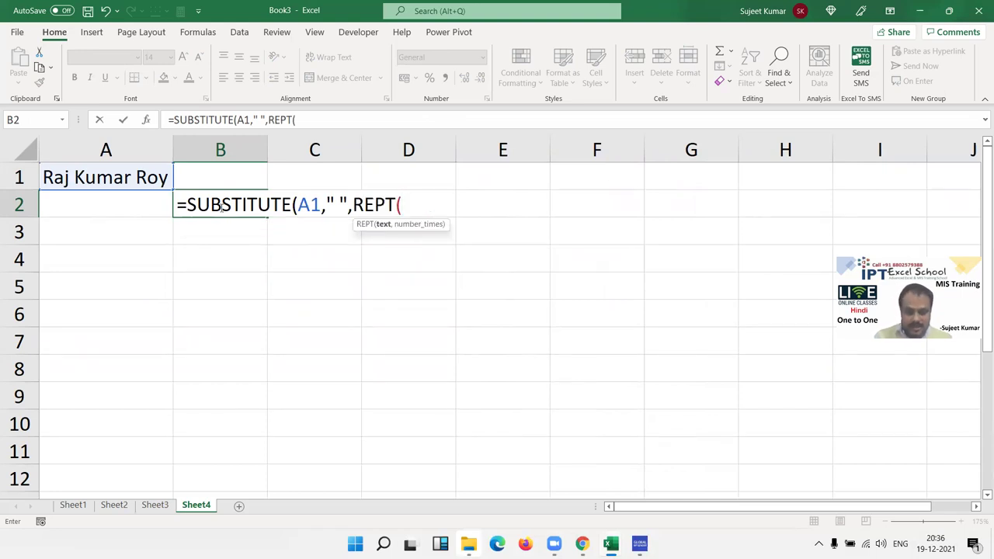
text(" ",99))
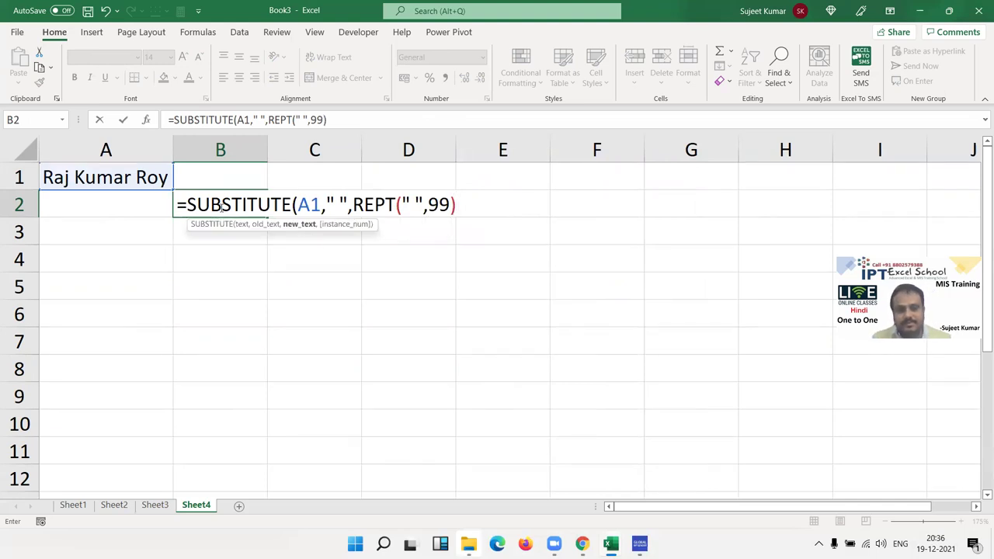
key(Return)
key(Return)
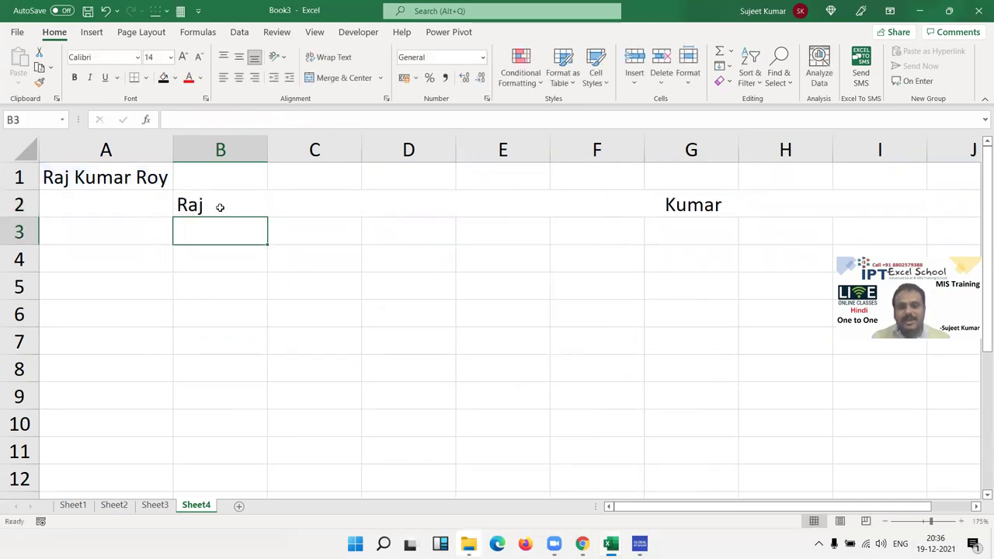
click(221, 206)
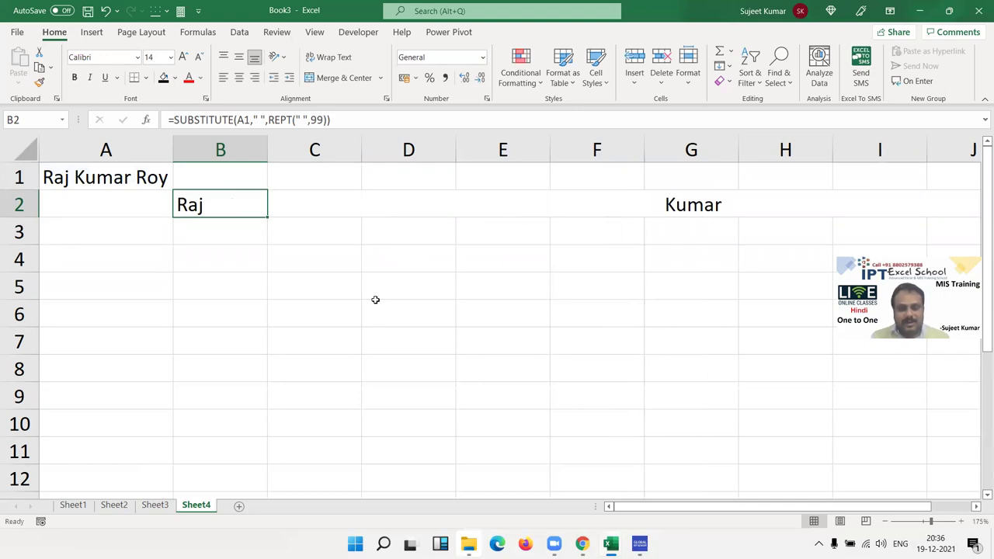
ctrl+scroll(375, 299, down, 1)
ctrl+scroll(375, 300, down, 1)
ctrl+scroll(375, 300, down, 1)
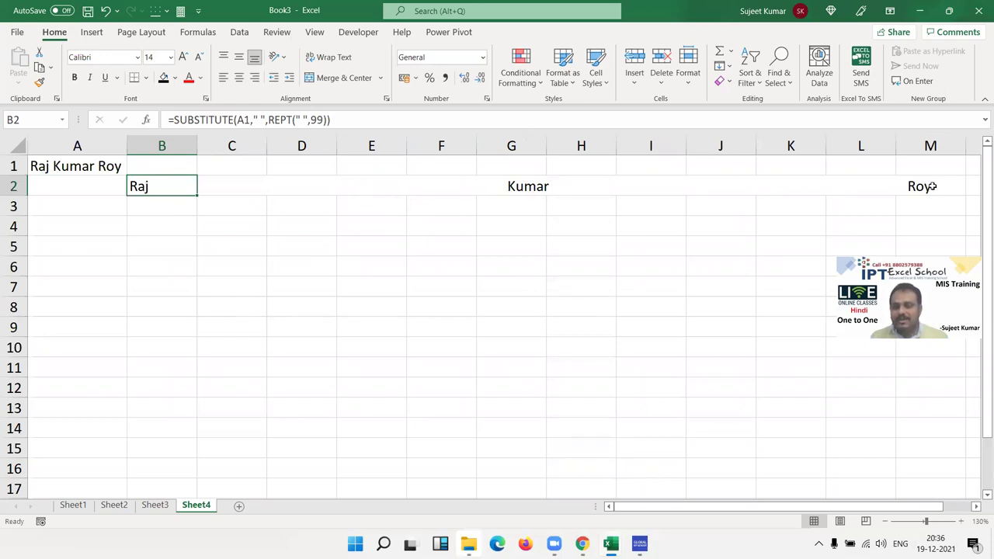
- Enter =RIGHT(B2,99) in B3 to extract the padded last word
click(145, 206)
text(=)
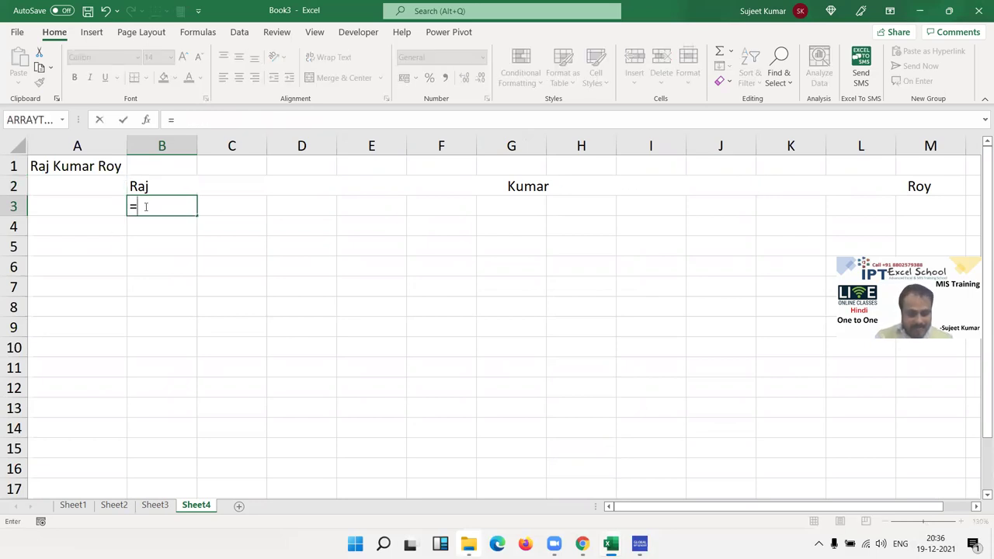
text(ri)
key(Tab)
key(Up)
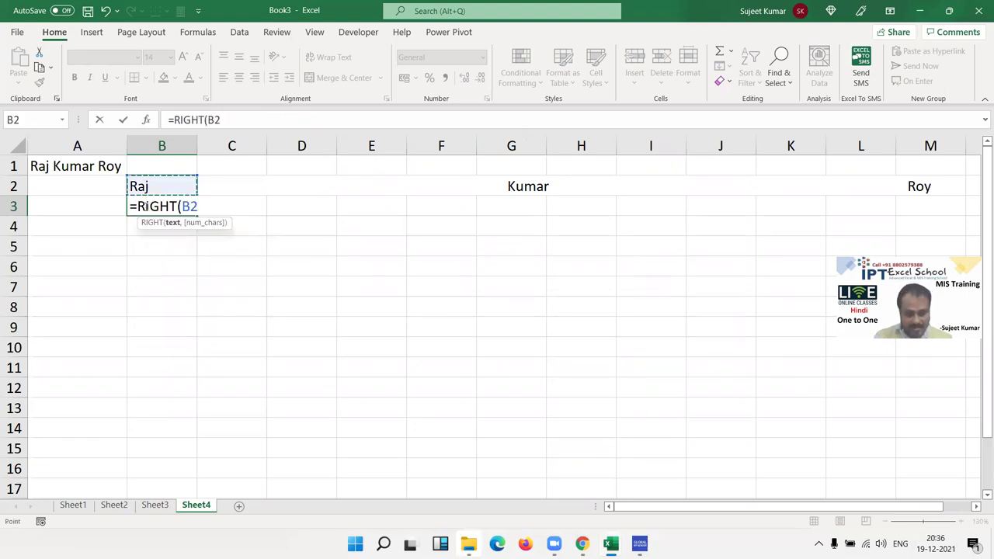
text(,99)
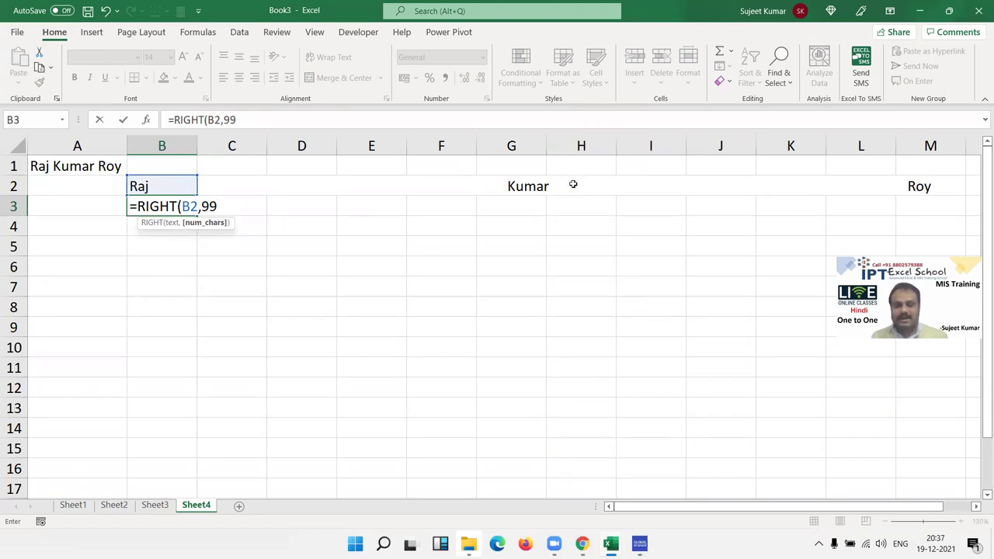
key(Return)
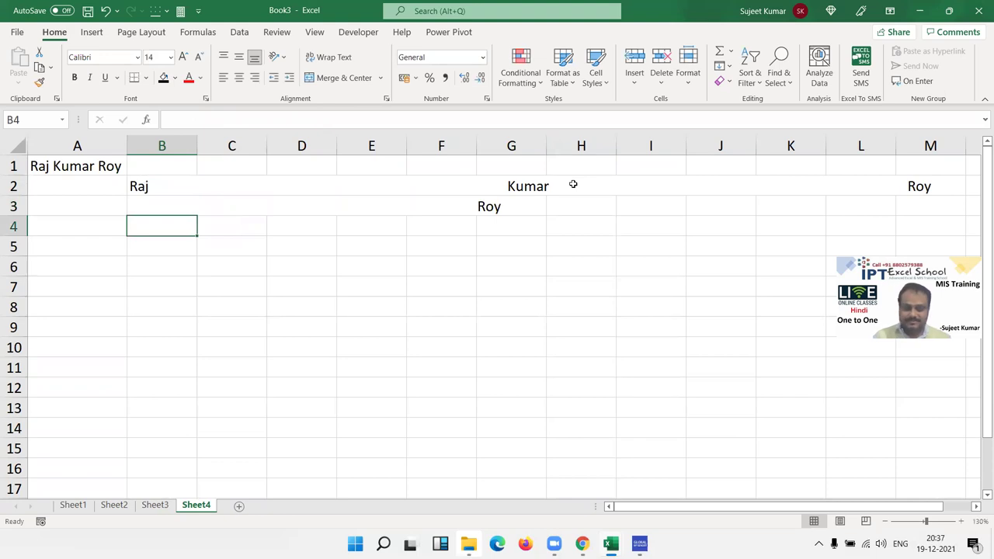
- Enter =TRIM(B3) in B4 to show the clean last name
text(=)
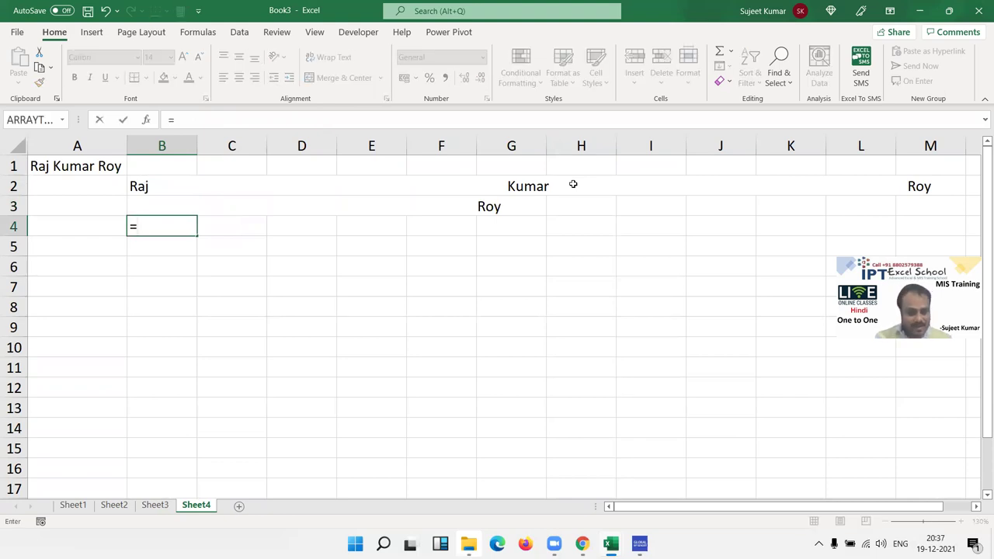
text(tri)
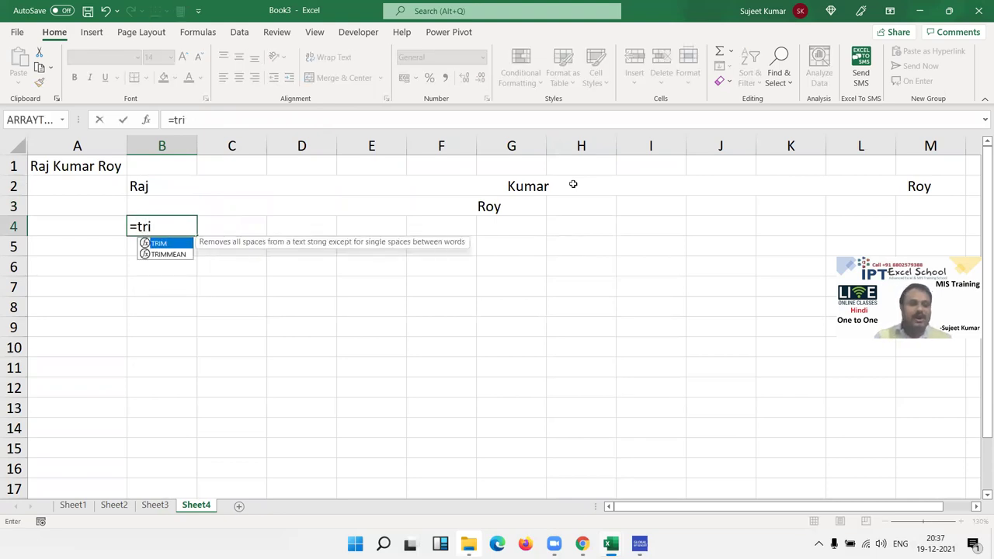
key(Tab)
key(Up)
key(Return)
key(Up)
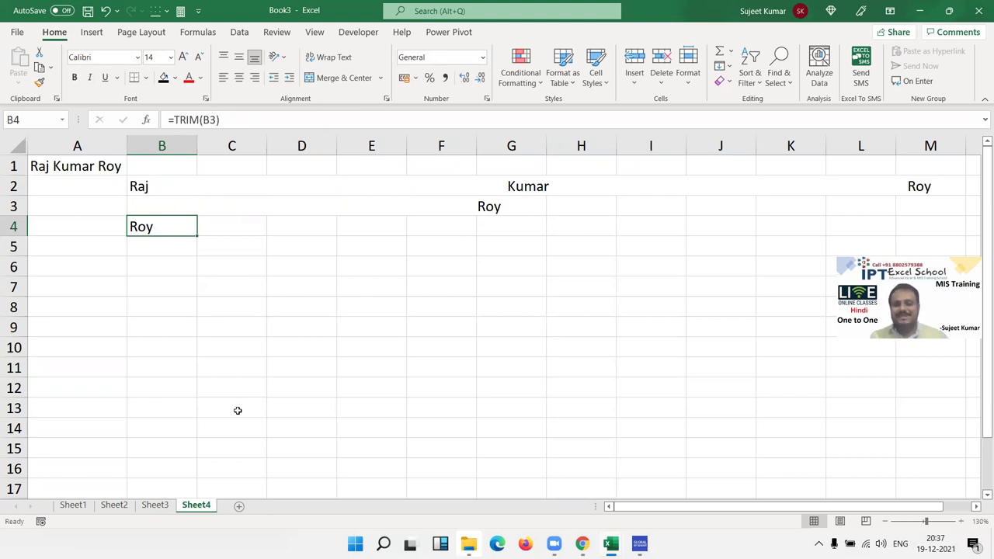
- Go to Sheet3 and select cell B1 beside the first contact text
click(154, 507)
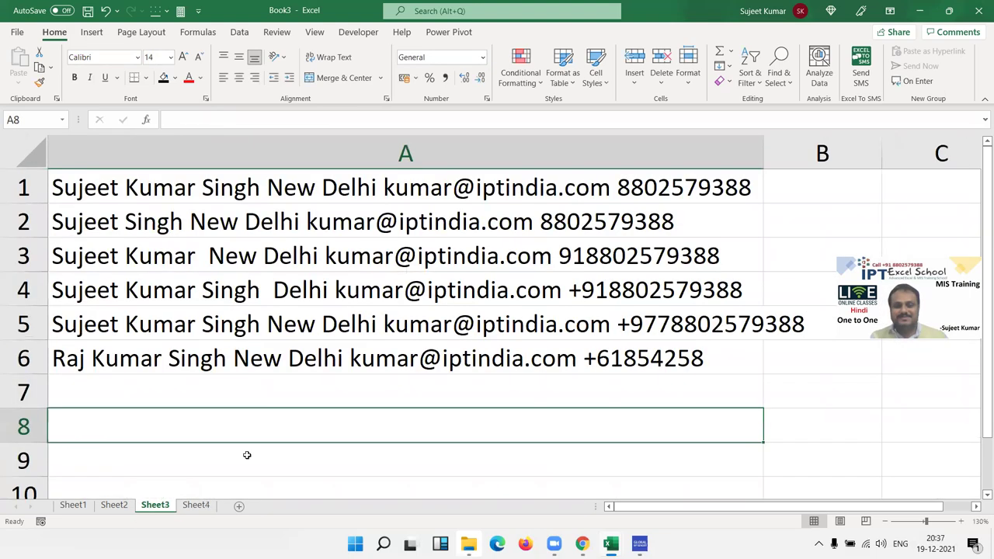
click(834, 188)
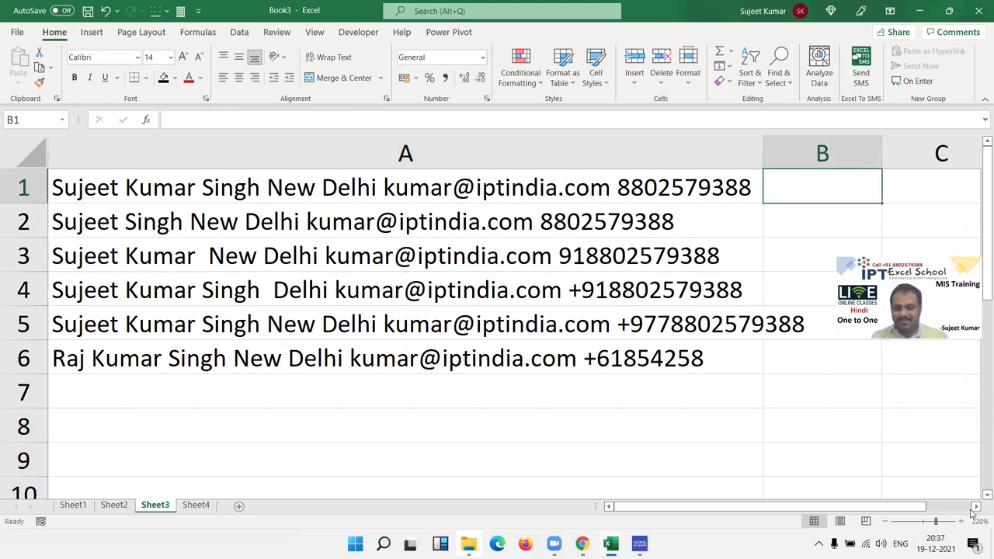
click(976, 506)
click(976, 506)
drag(702, 506, 634, 506)
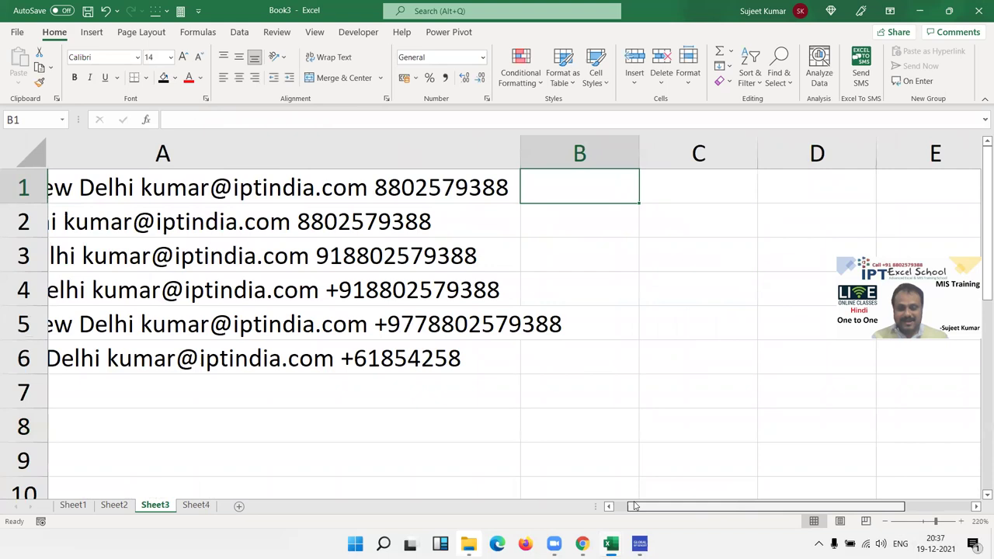
- Begin B1's formula as =TRIM(RIGHT(SUBSTITUTE(A1 using the function suggestions
text(=tri)
key(Tab)
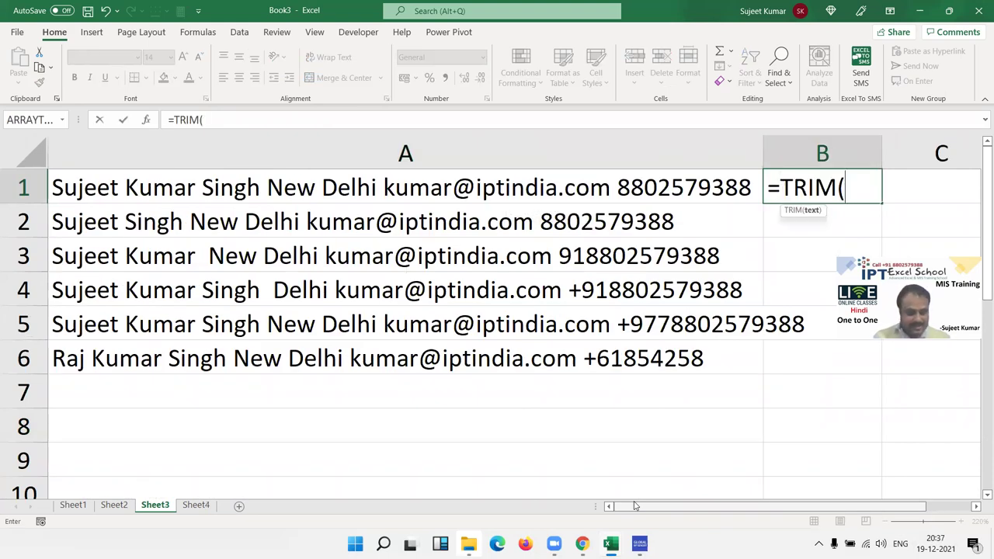
text(ri)
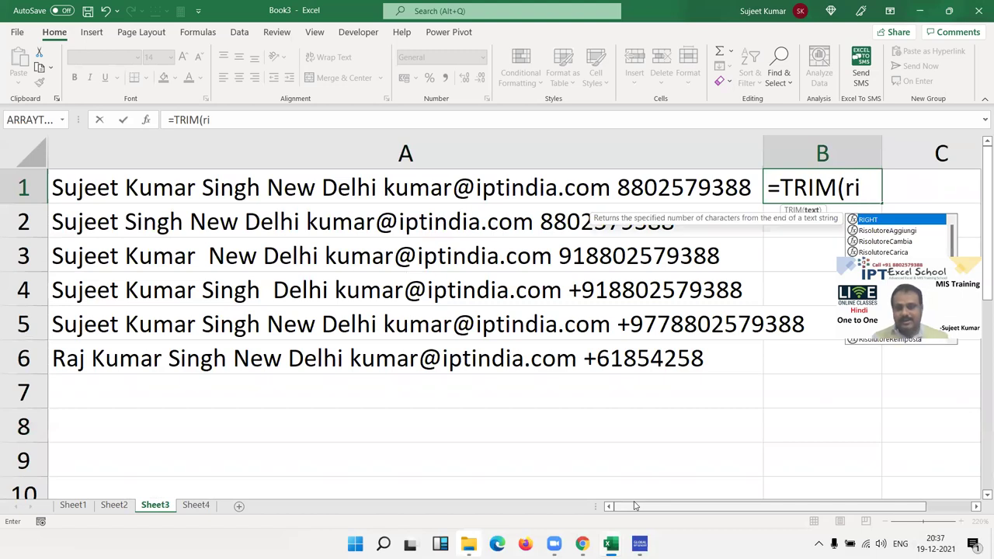
key(Tab)
text(s)
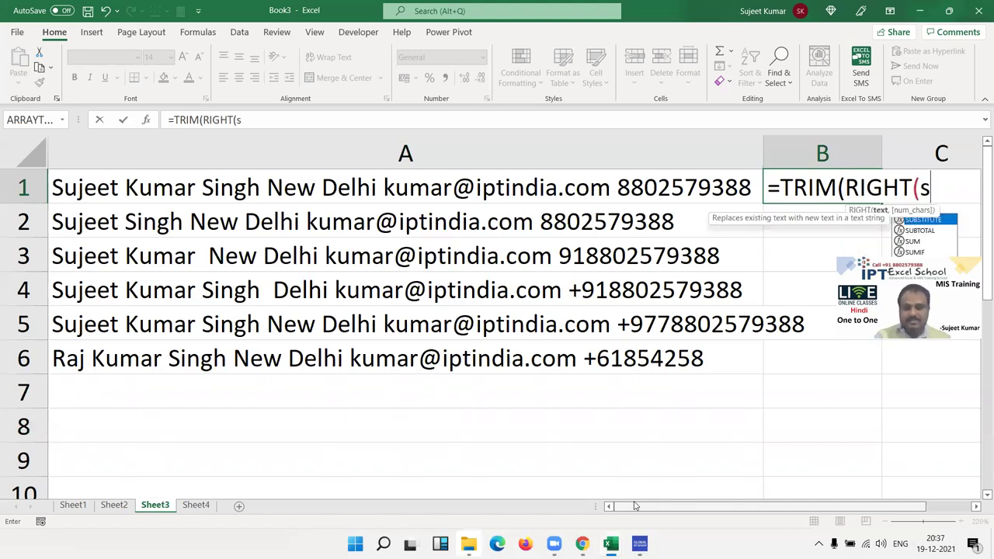
text(ub)
key(Tab)
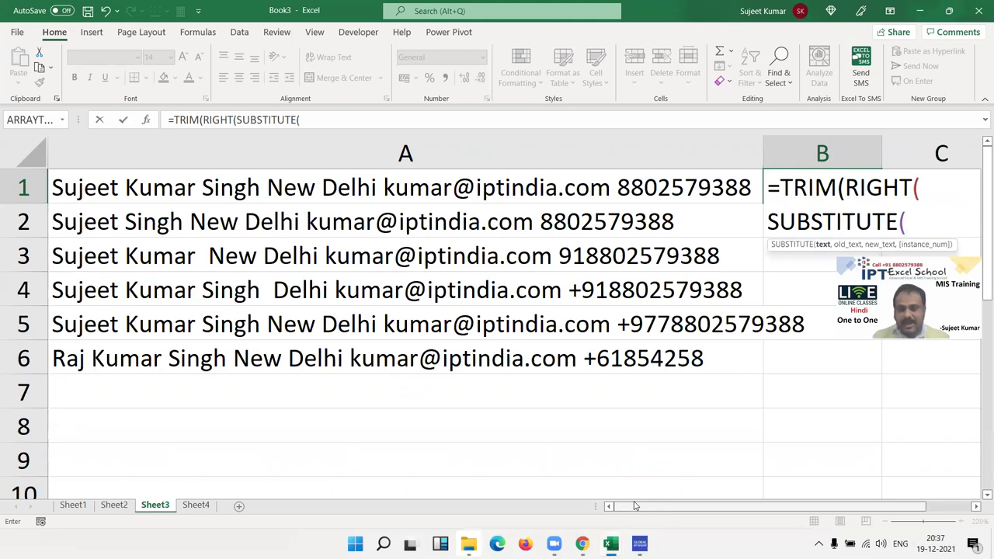
click(629, 188)
- Finish it with ," ",REPT(" ",99)),99), enter it and accept Excel's correction
text(," ",re)
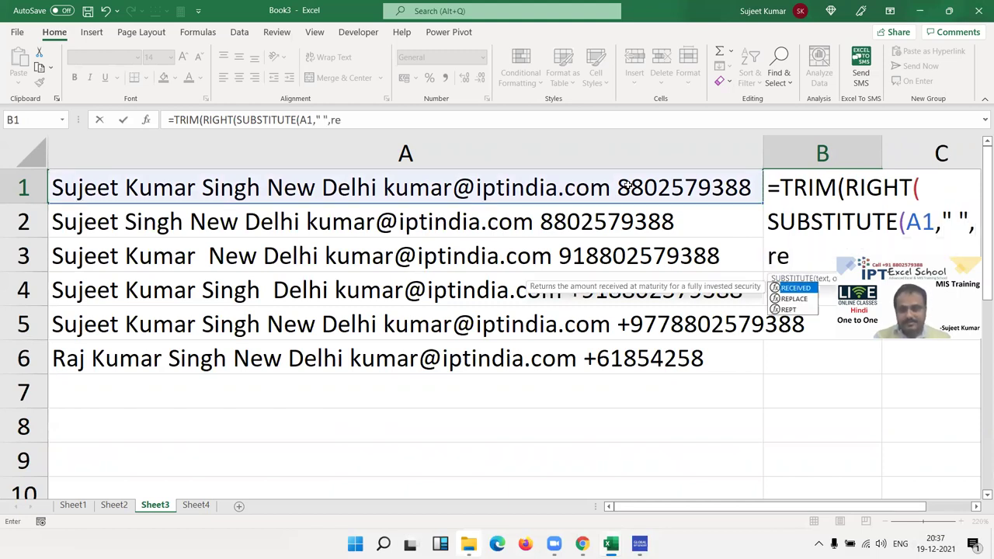
key(Down)
key(Down)
key(Tab)
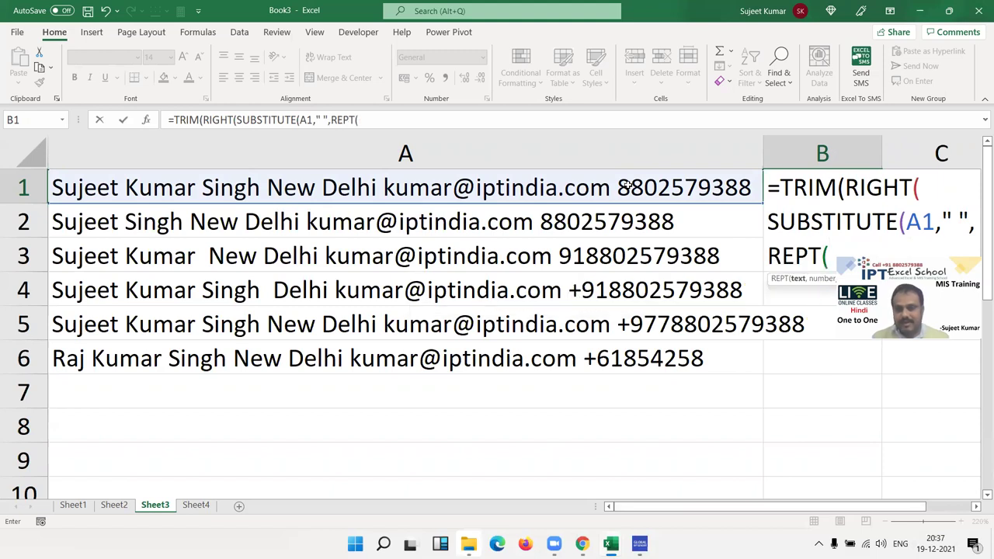
text(" ",99)))
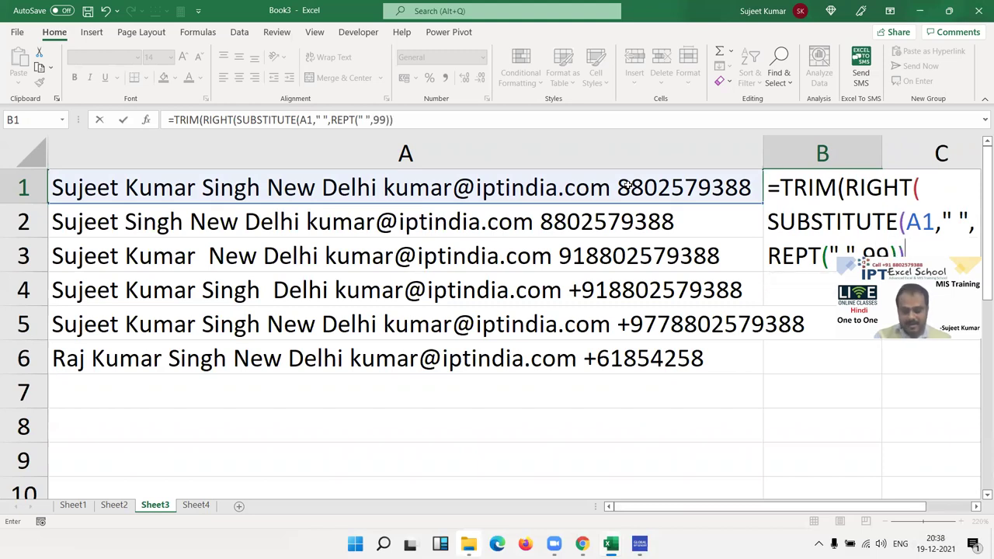
text(,99)
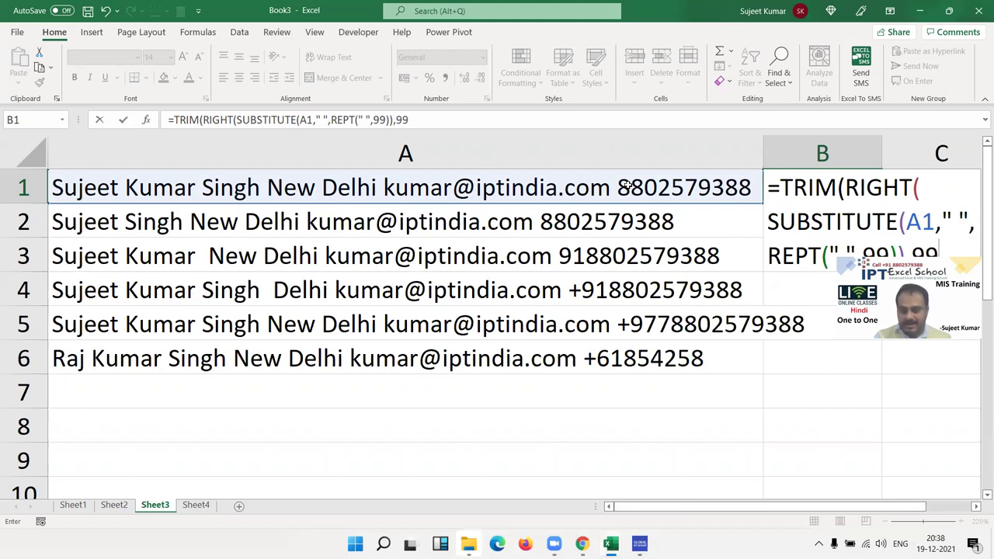
key(Return)
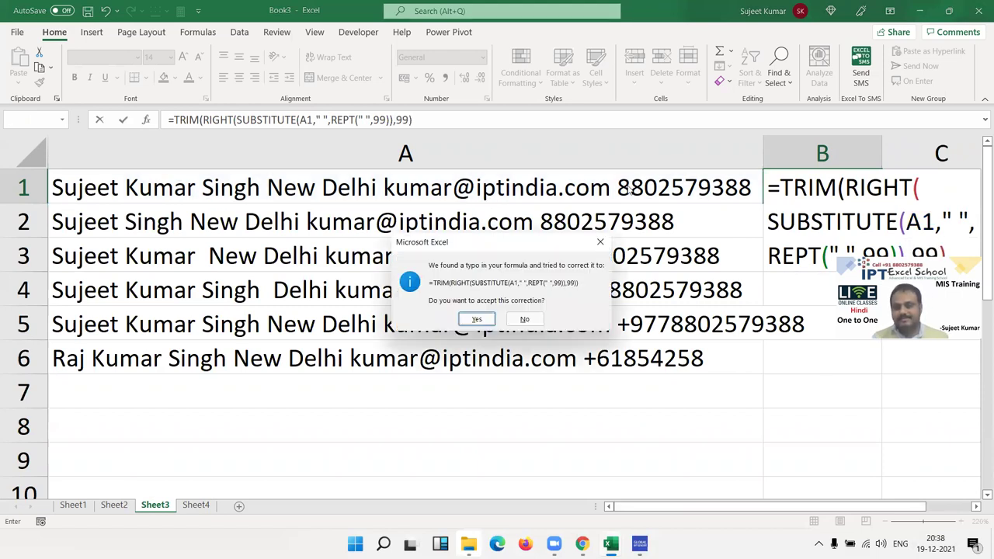
key(Return)
key(Up)
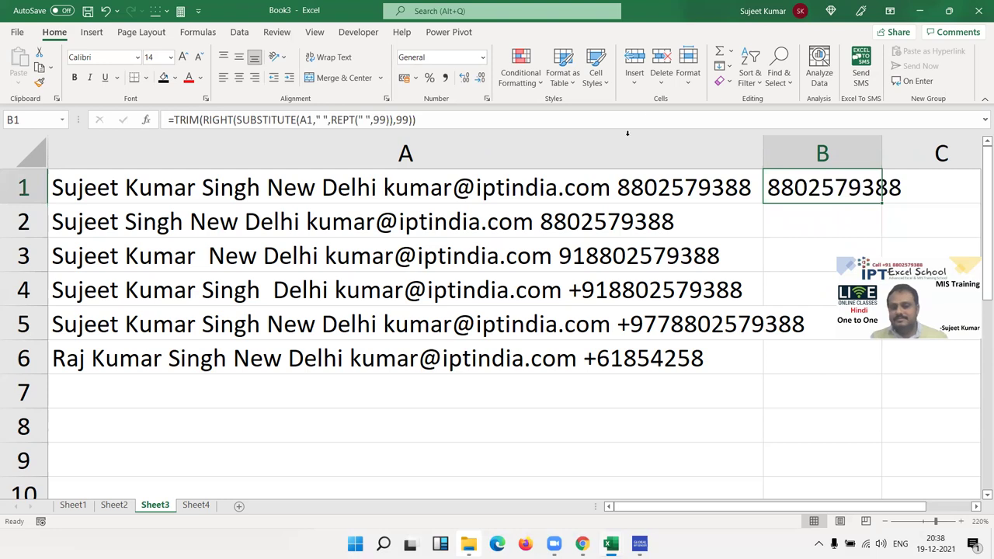
- Fill B1's phone-number formula down to B6, then review B1's formula without changing it
drag(883, 202, 883, 371)
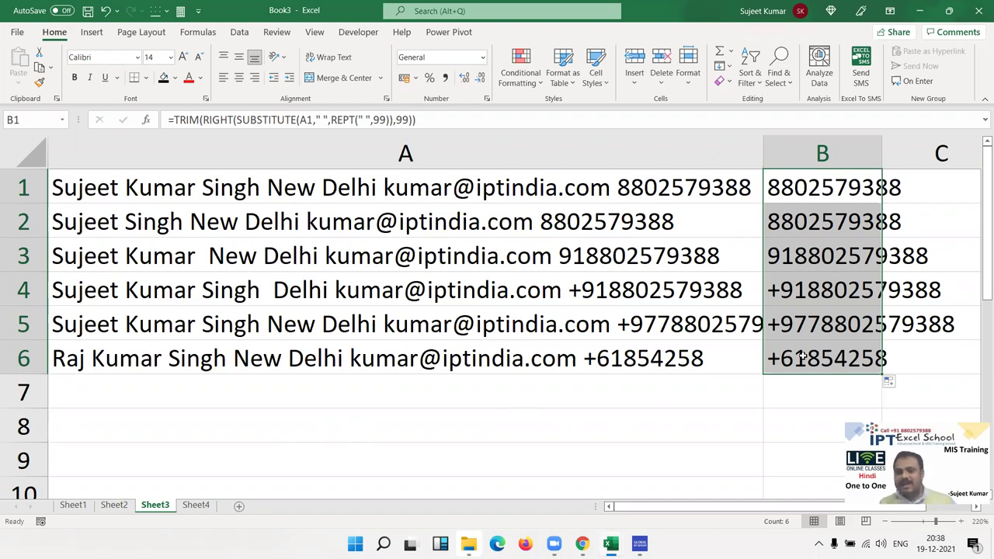
double_click(805, 191)
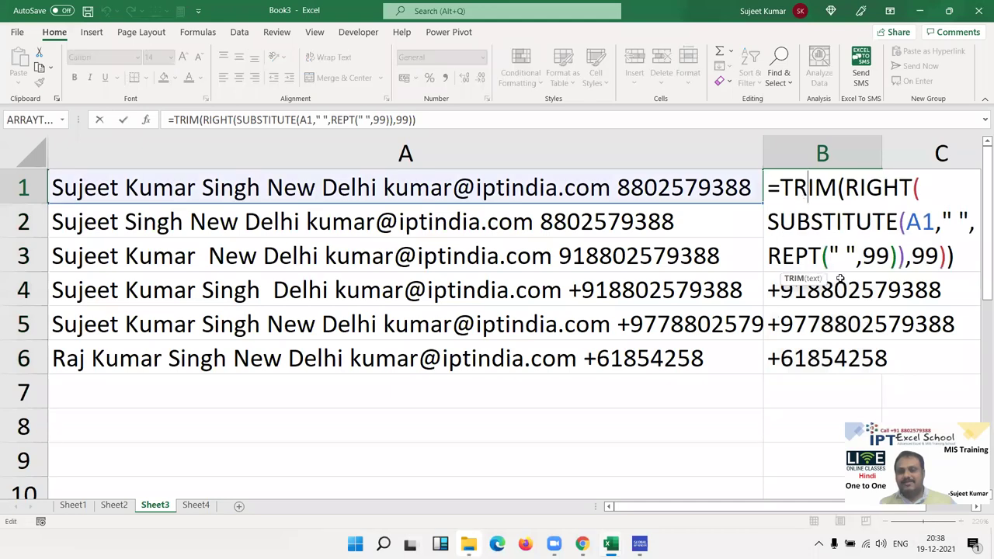
drag(781, 187, 972, 282)
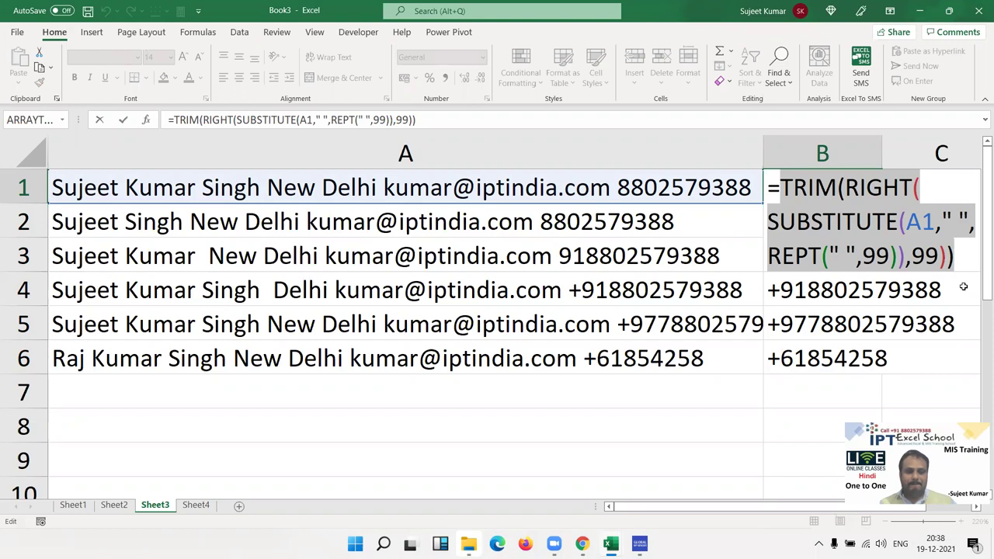
key(ctrl+Return)
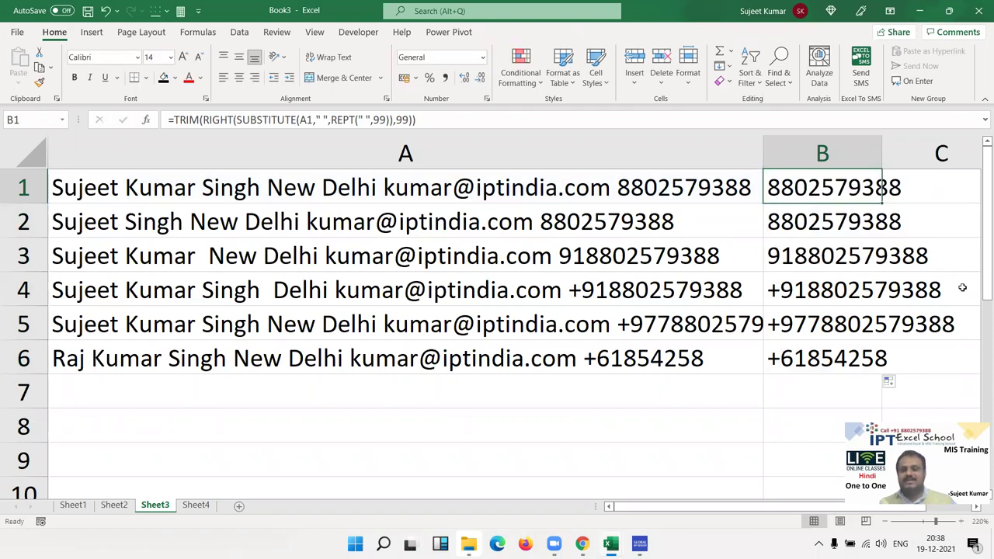
click(840, 241)
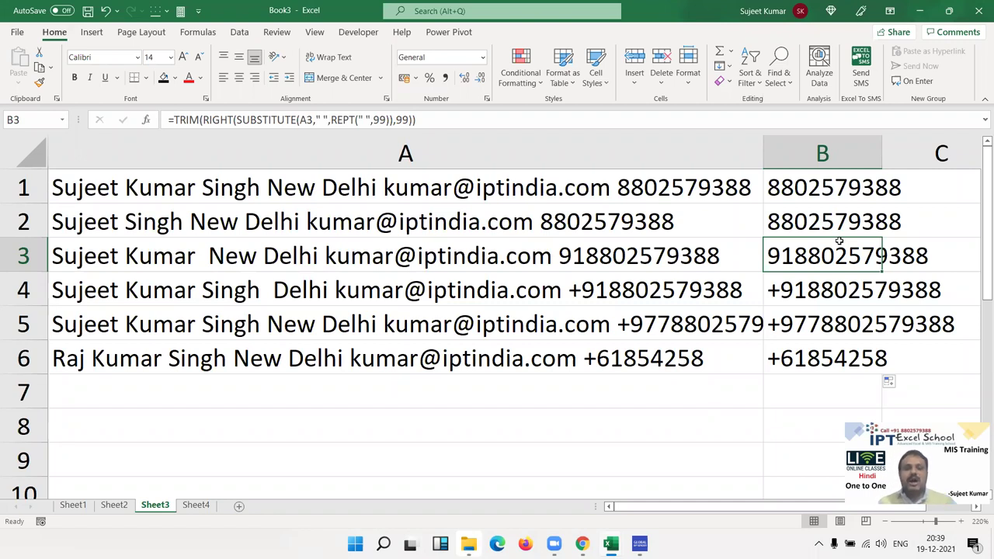
key(Left)
key(Up)
key(Up)
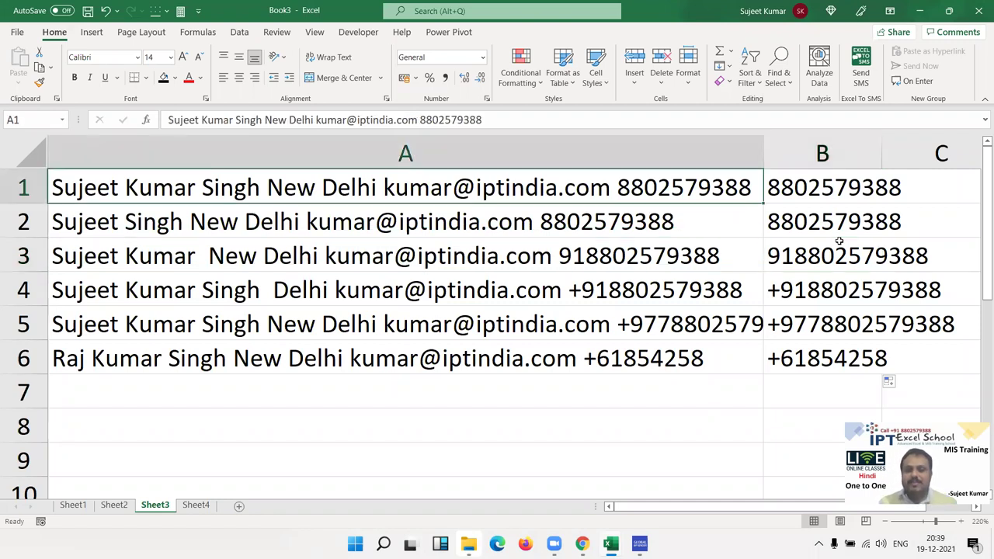
key(ctrl+shift+Down)
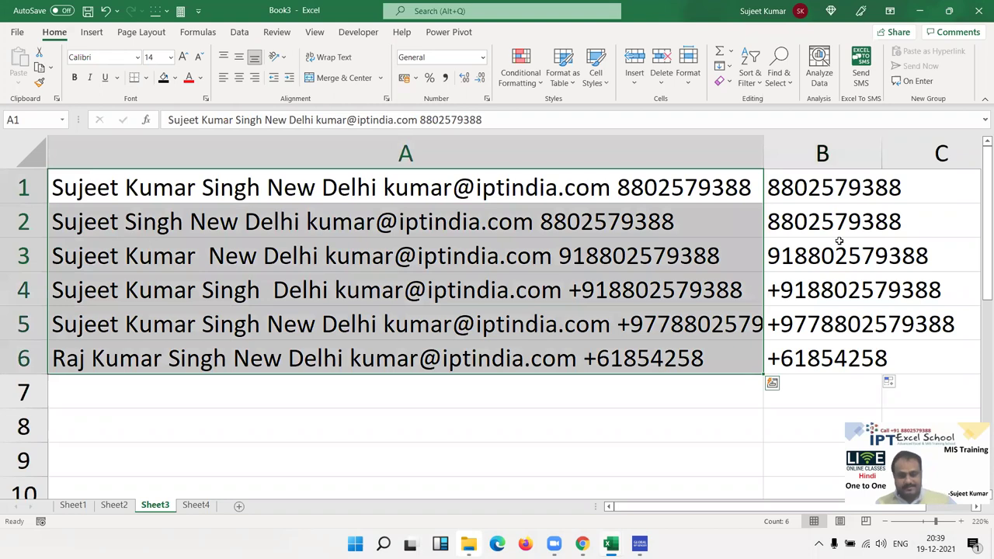
key(Right)
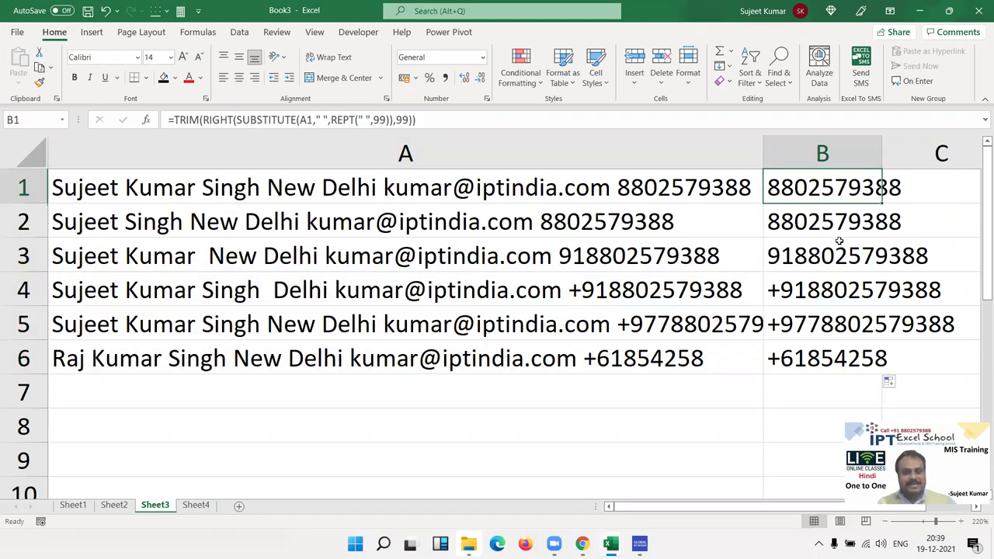
key(ctrl+shift+Down)
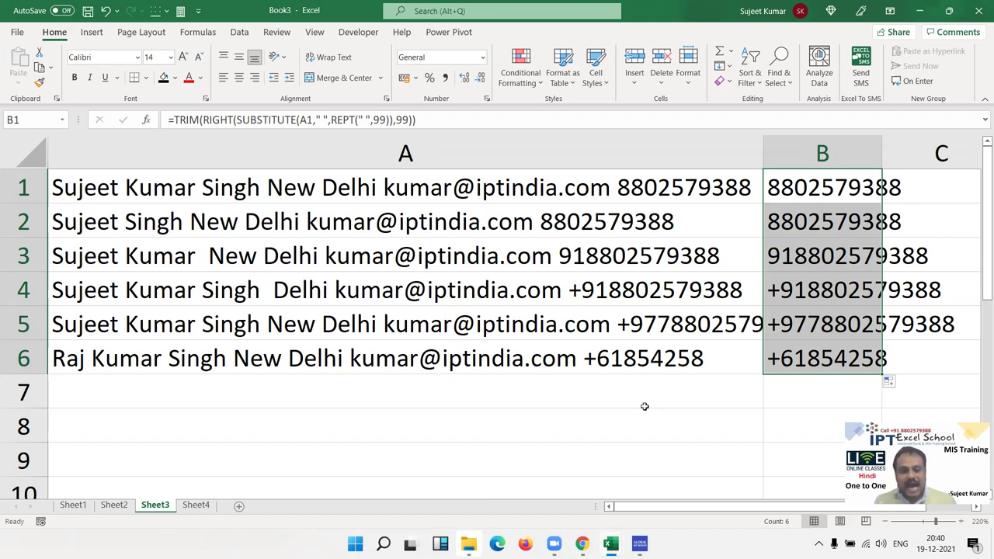
- Review B1's formula on Sheet3 and leave it unchanged
click(824, 196)
double_click(825, 196)
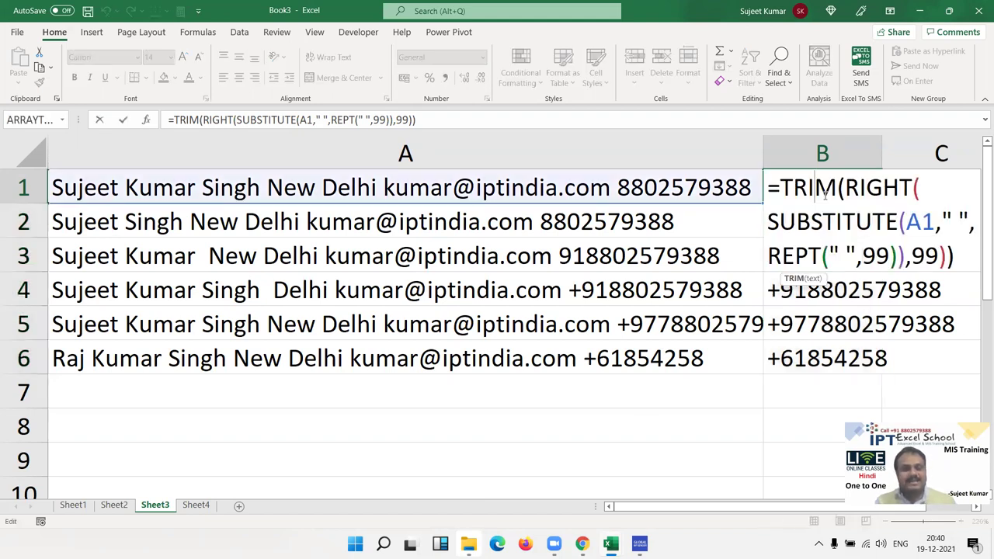
key(Escape)
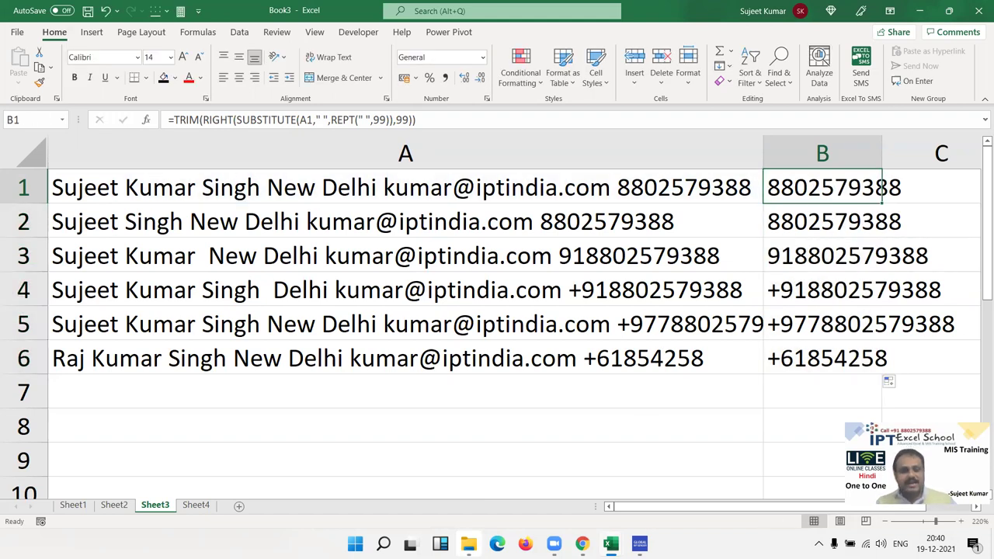
- Return to Sheet1, check E3's value 1000, then bring Chrome to the front
click(73, 504)
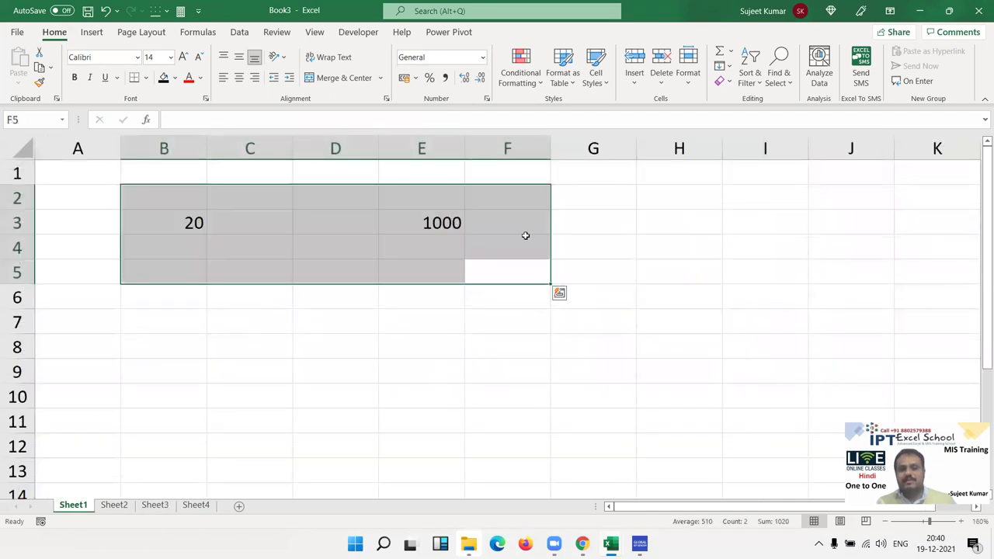
double_click(429, 223)
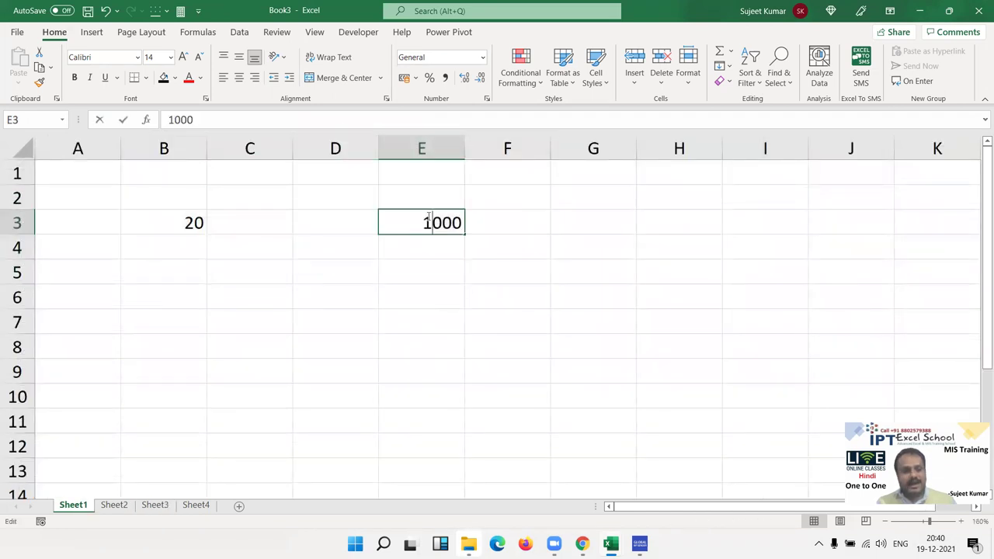
click(410, 335)
mouse_move(579, 542)
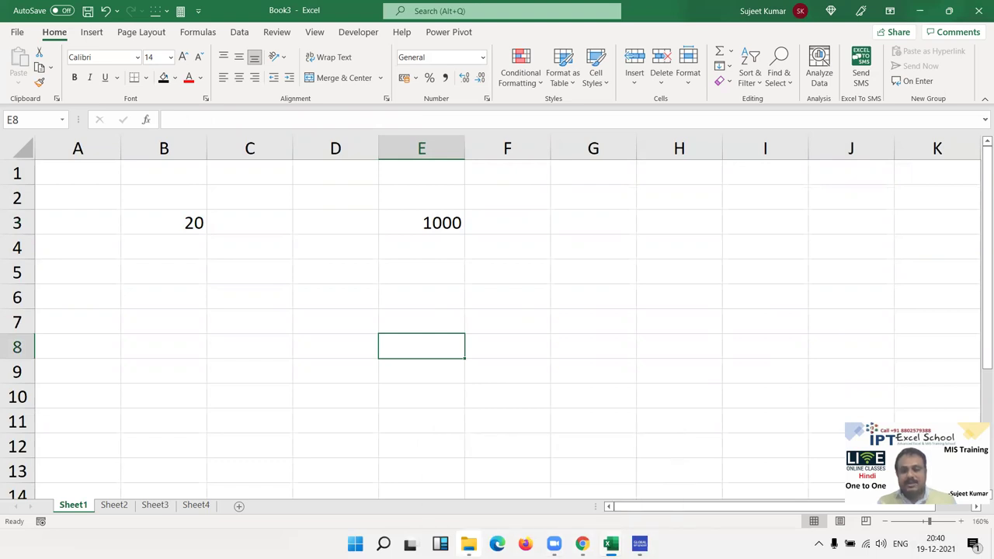
click(582, 543)
- Load iptindia.com in a new Chrome tab
click(834, 11)
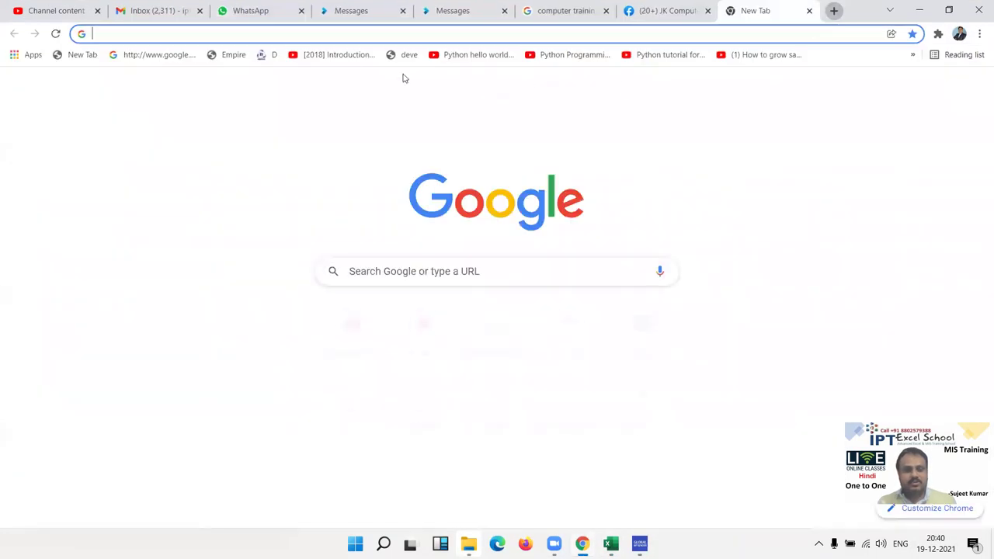
text(ipt)
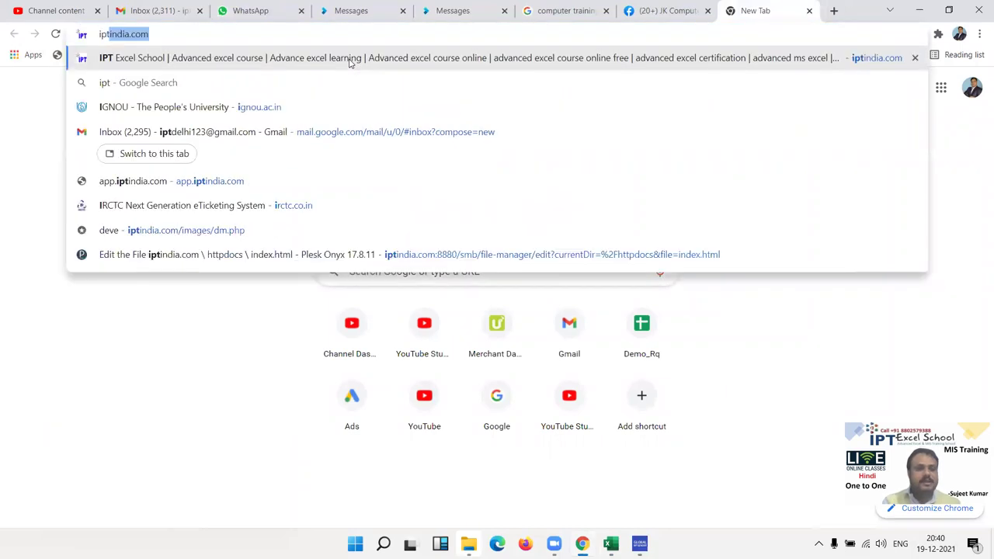
key(Return)
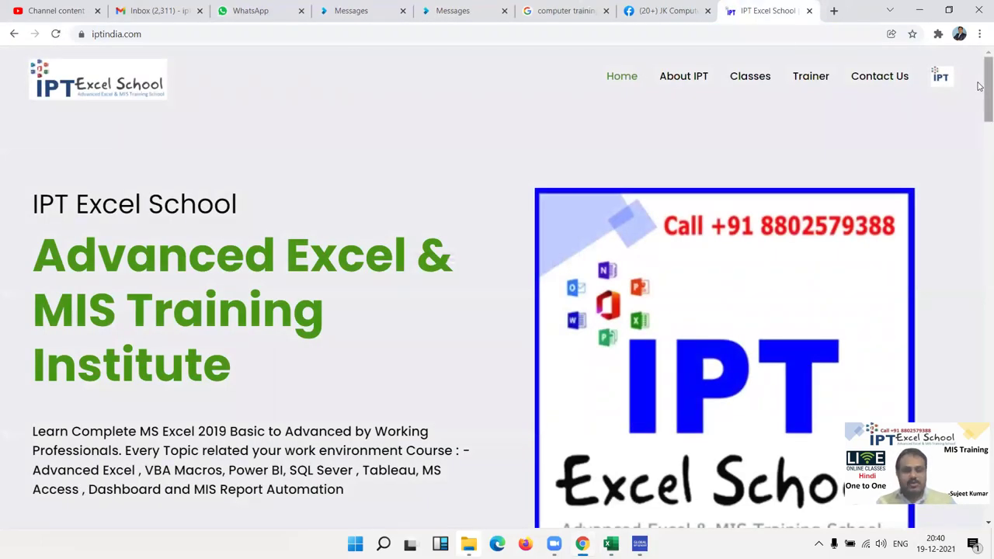
scroll(979, 108, down, 2)
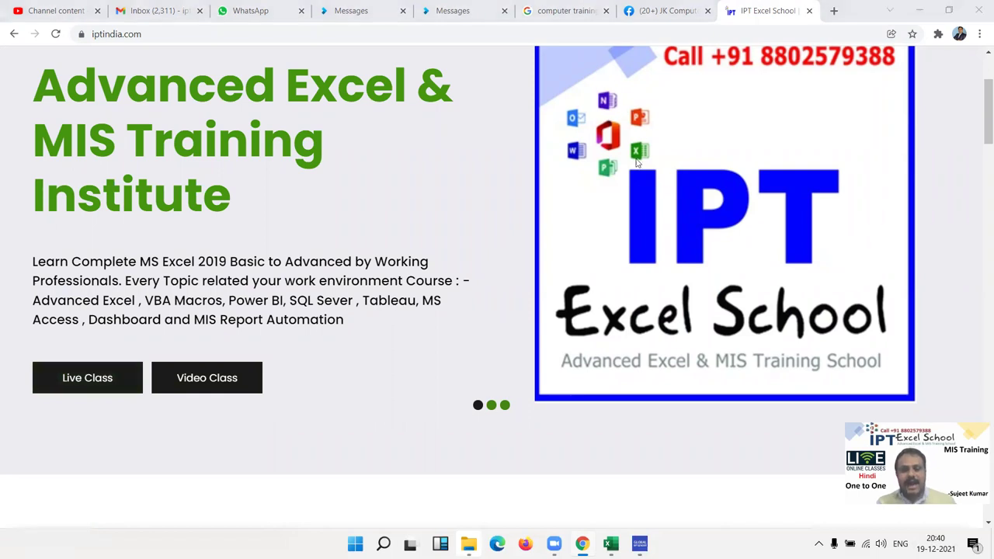
- Advance the promo carousel to the Zoom Online Classes slide
click(491, 405)
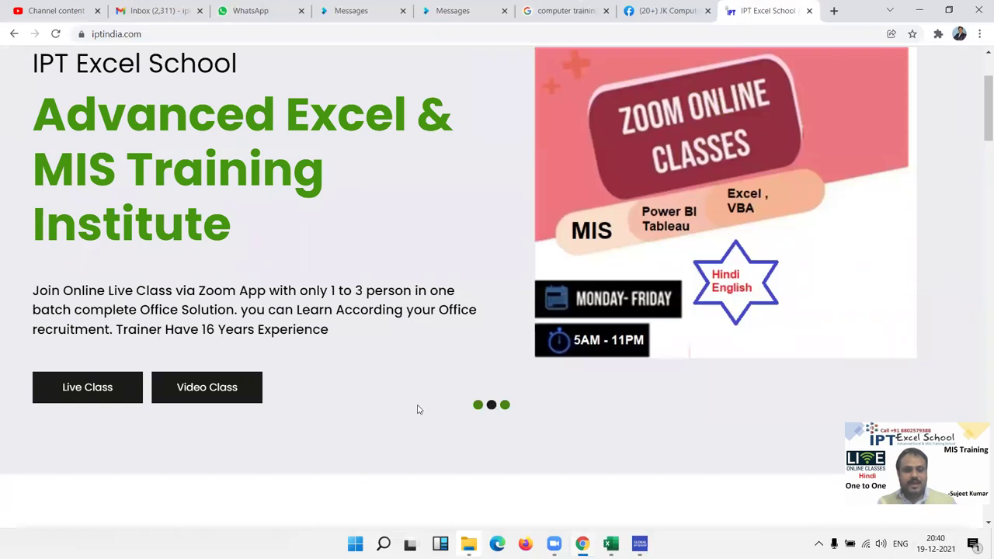
triple_click(261, 298)
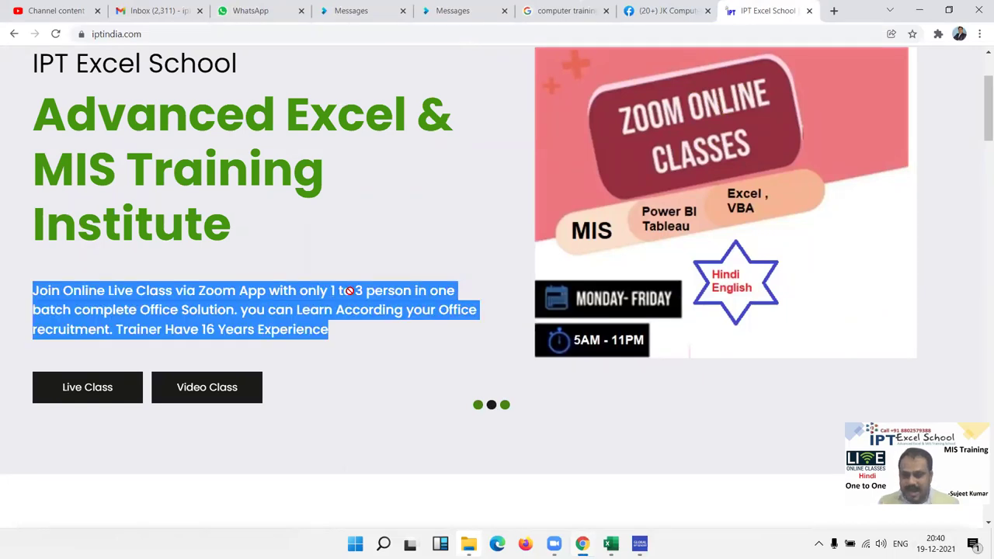
click(353, 291)
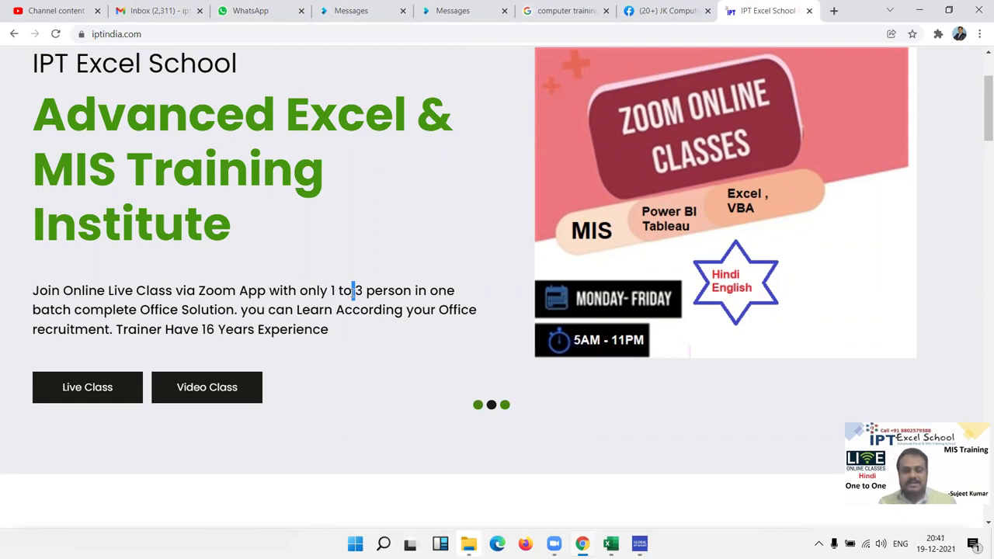
- Move to the Video Class slide and open the Online Class listing on live.iptindia.com
double_click(352, 291)
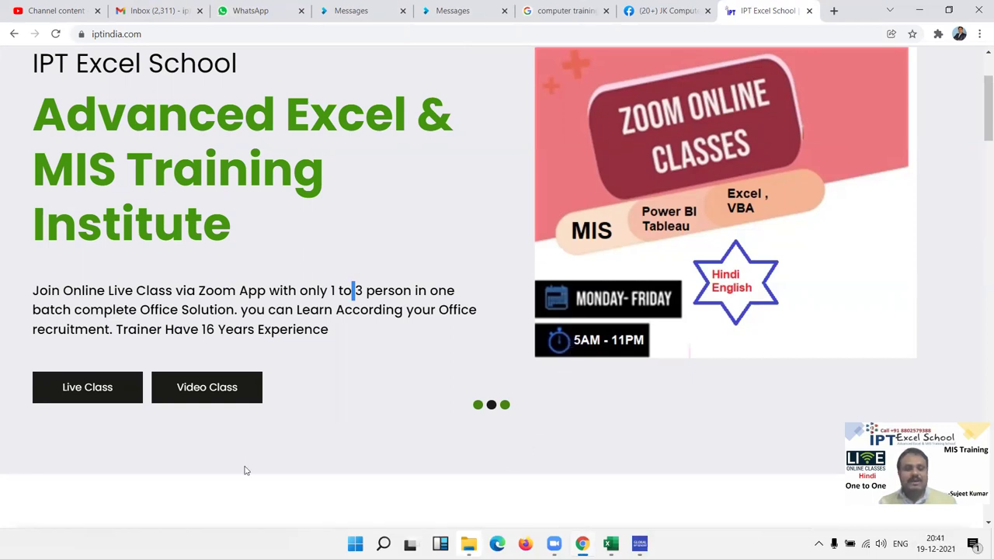
click(504, 405)
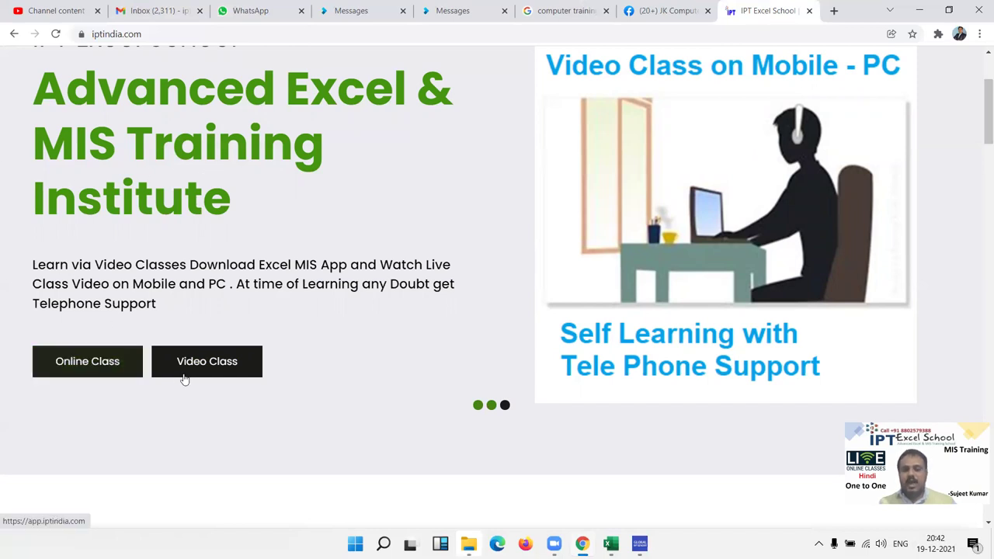
click(100, 374)
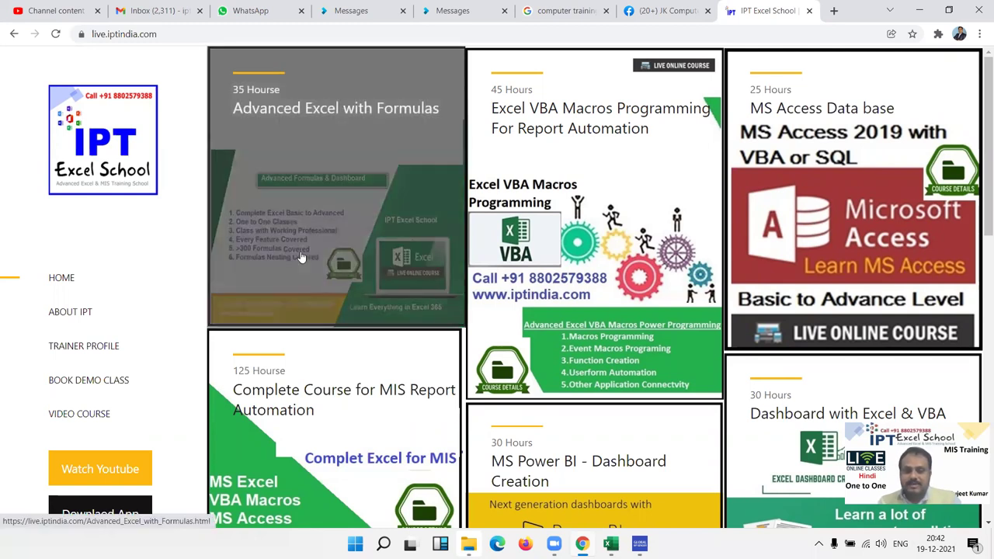
click(303, 257)
scroll(352, 269, down, 4)
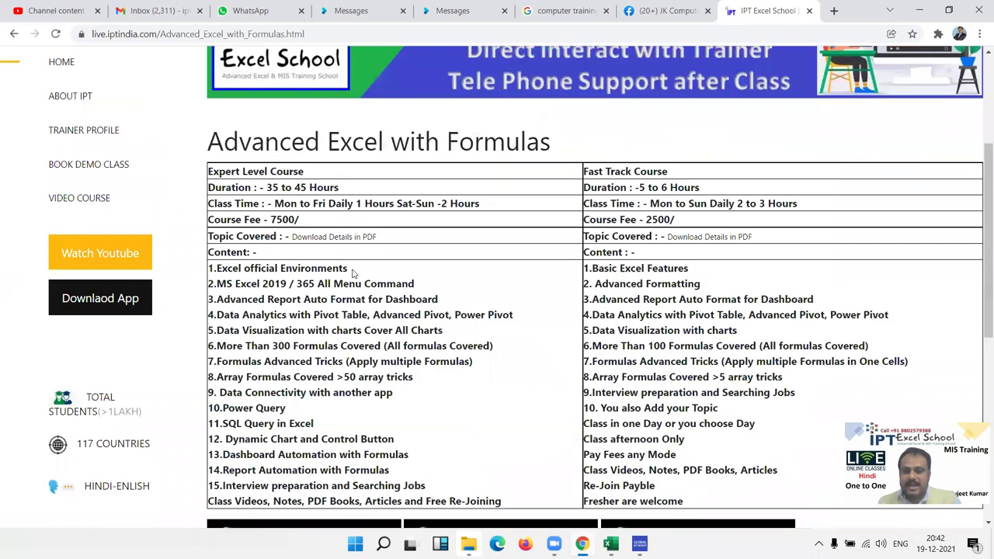
triple_click(264, 271)
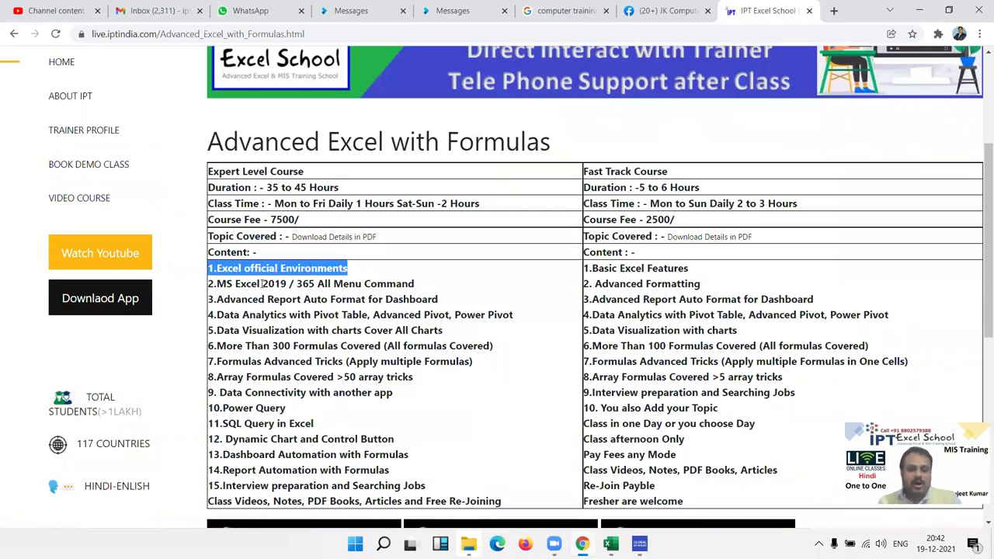
triple_click(263, 283)
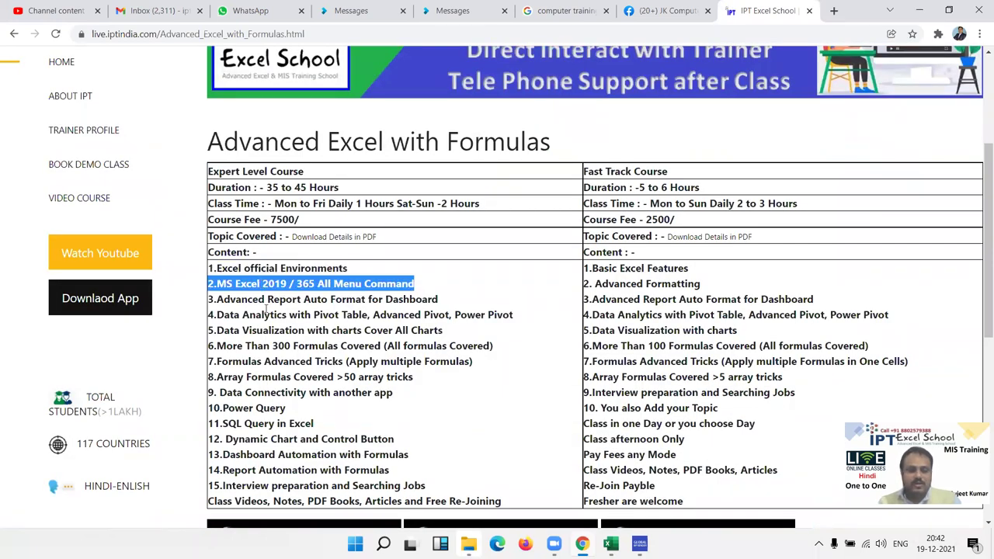
triple_click(266, 310)
double_click(270, 304)
click(272, 315)
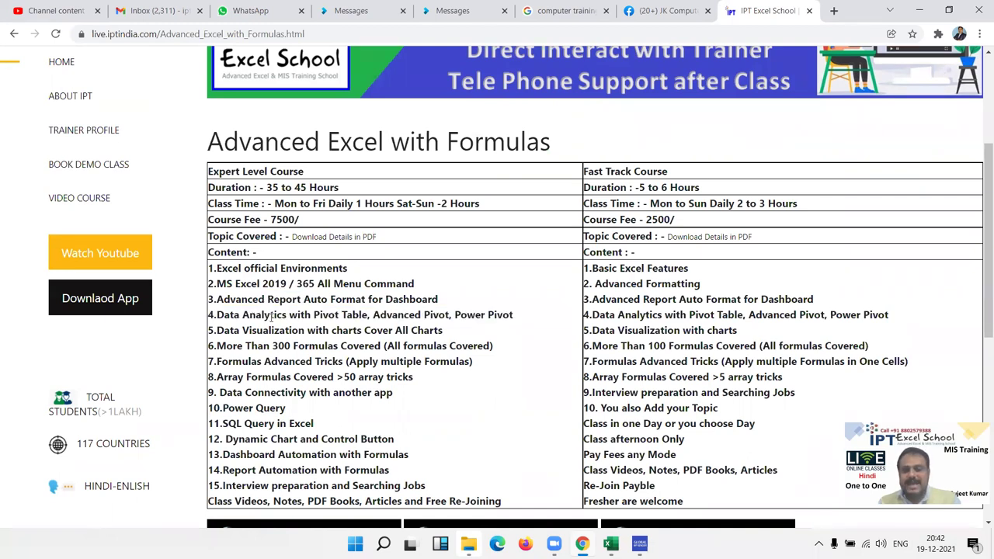
triple_click(271, 315)
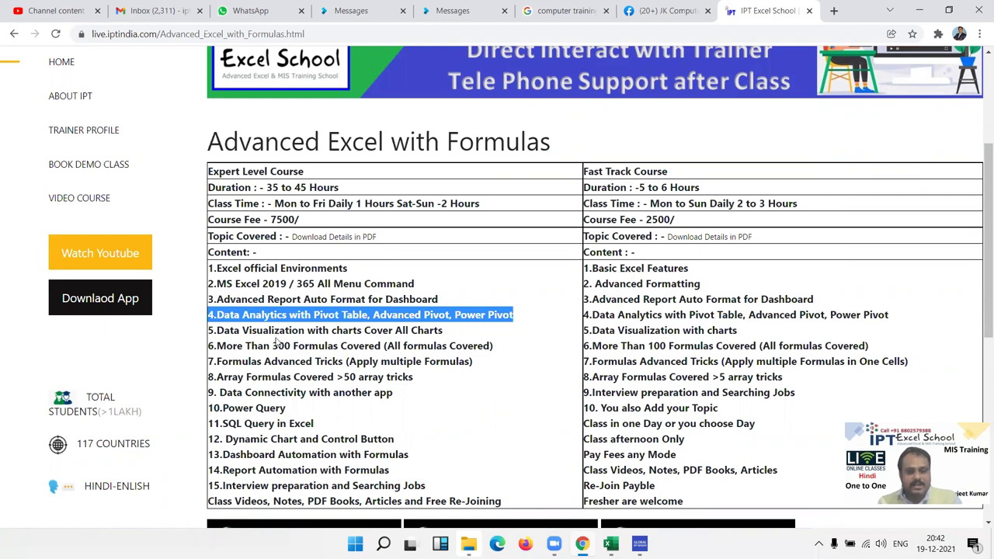
triple_click(276, 331)
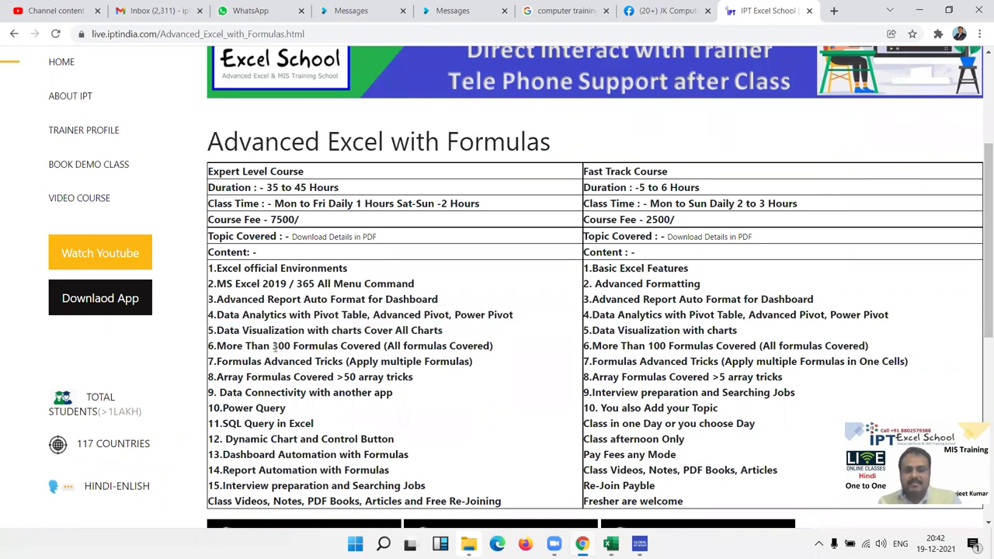
triple_click(275, 347)
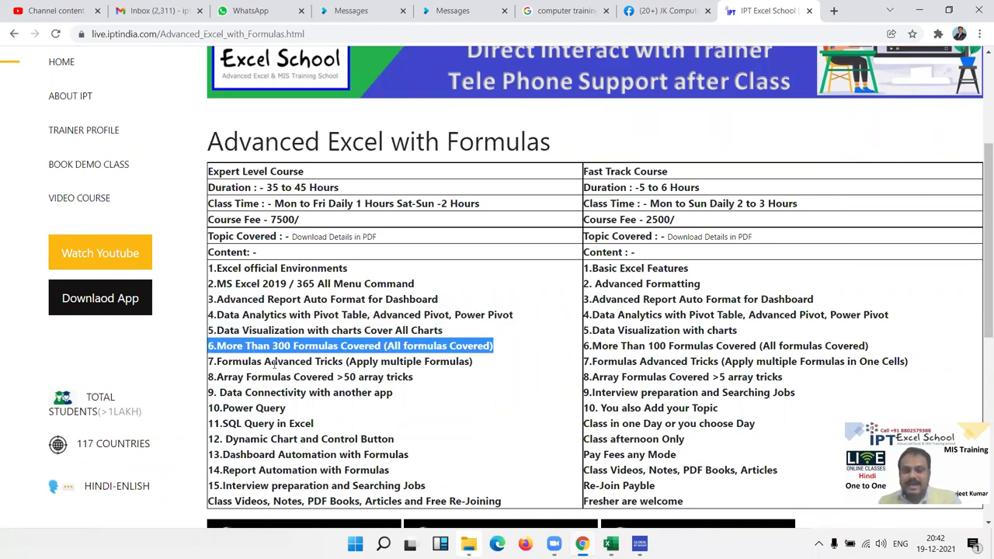
triple_click(276, 362)
triple_click(276, 377)
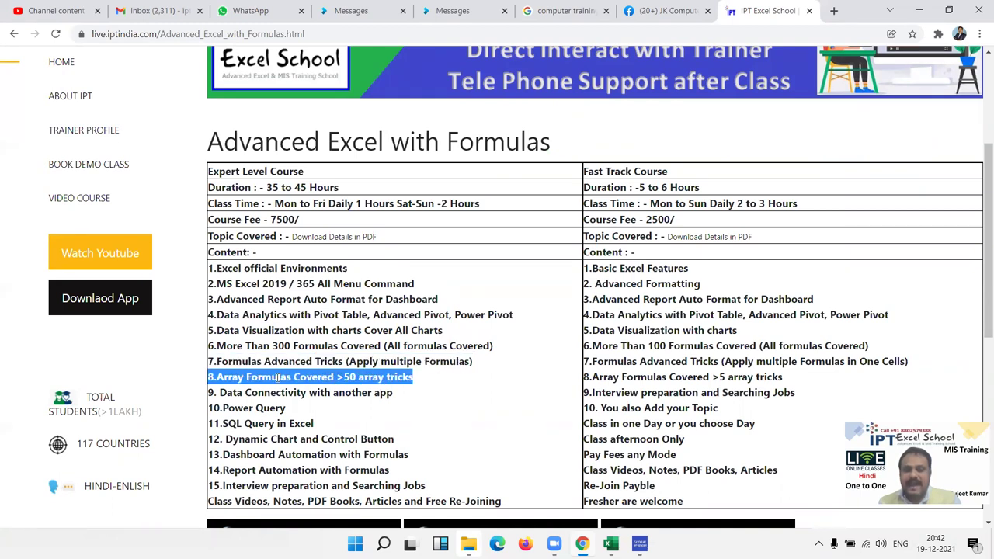
triple_click(280, 394)
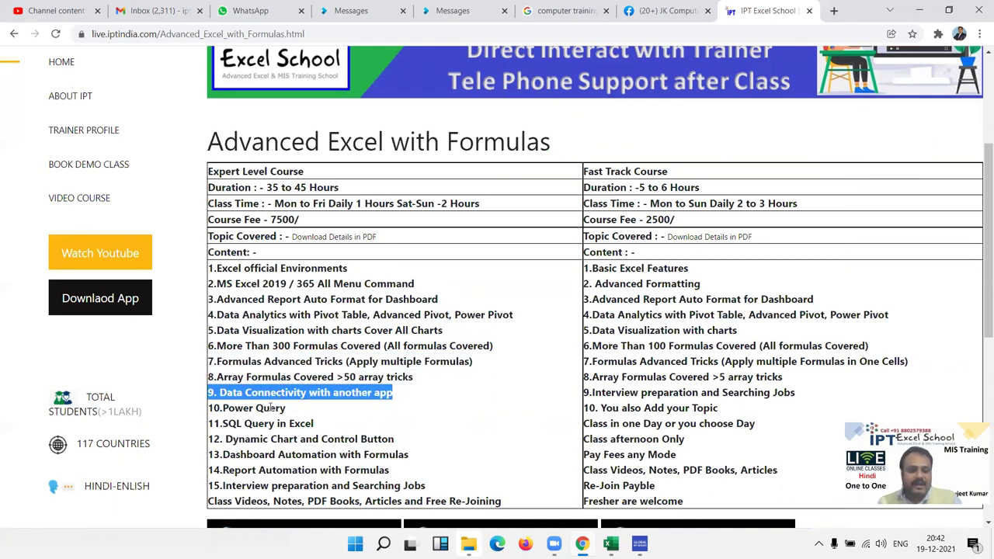
triple_click(271, 409)
triple_click(271, 424)
click(273, 438)
triple_click(274, 439)
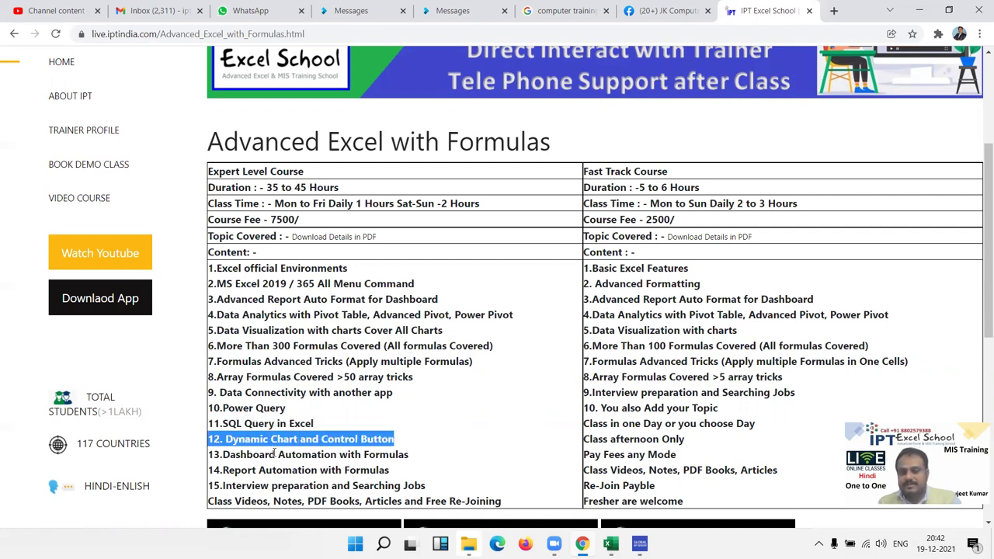
triple_click(273, 455)
triple_click(273, 469)
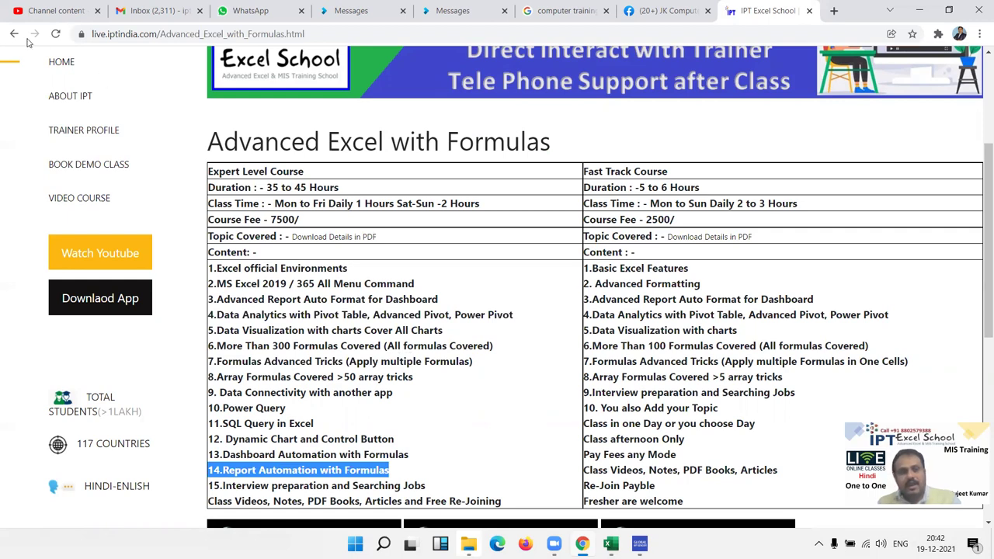
click(14, 33)
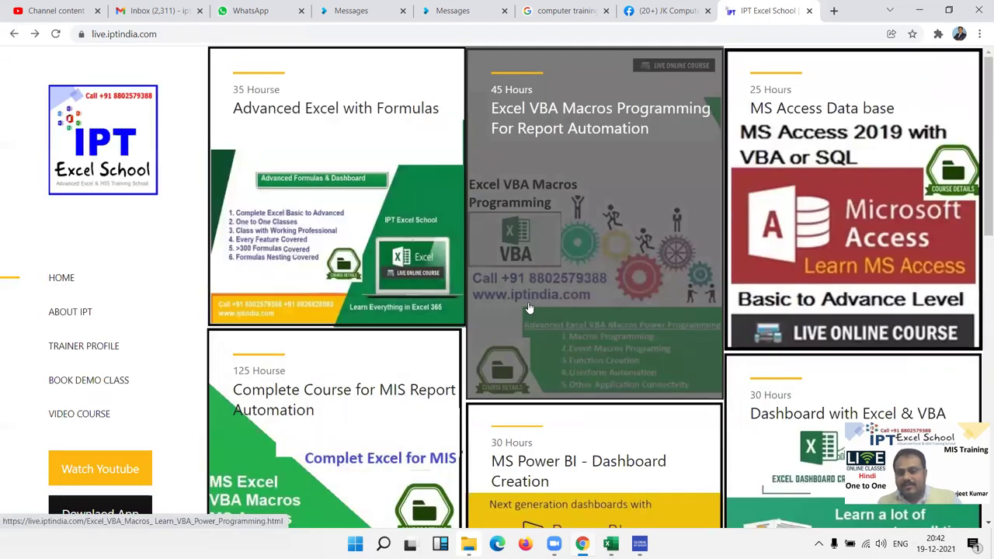
click(526, 303)
click(526, 300)
scroll(406, 288, down, 2)
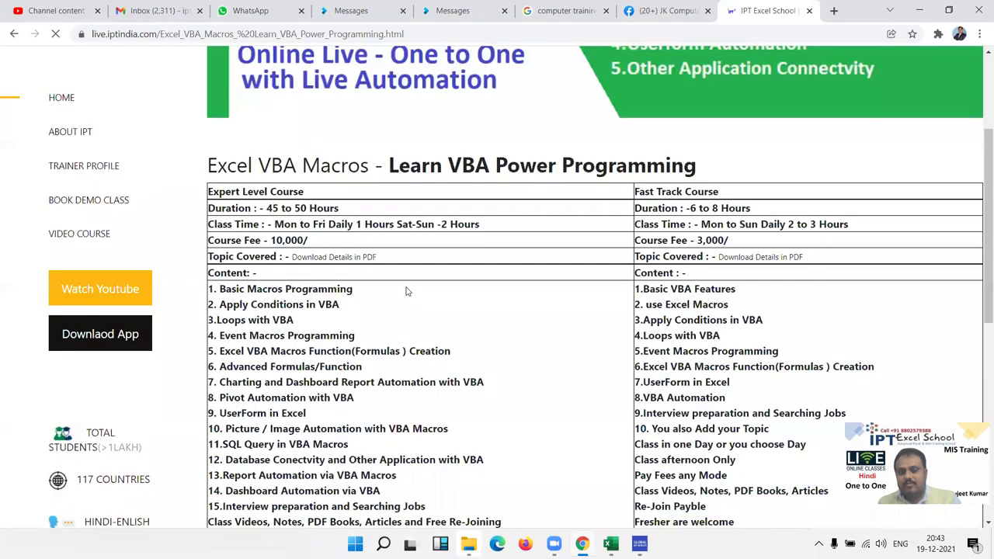
scroll(388, 284, down, 1)
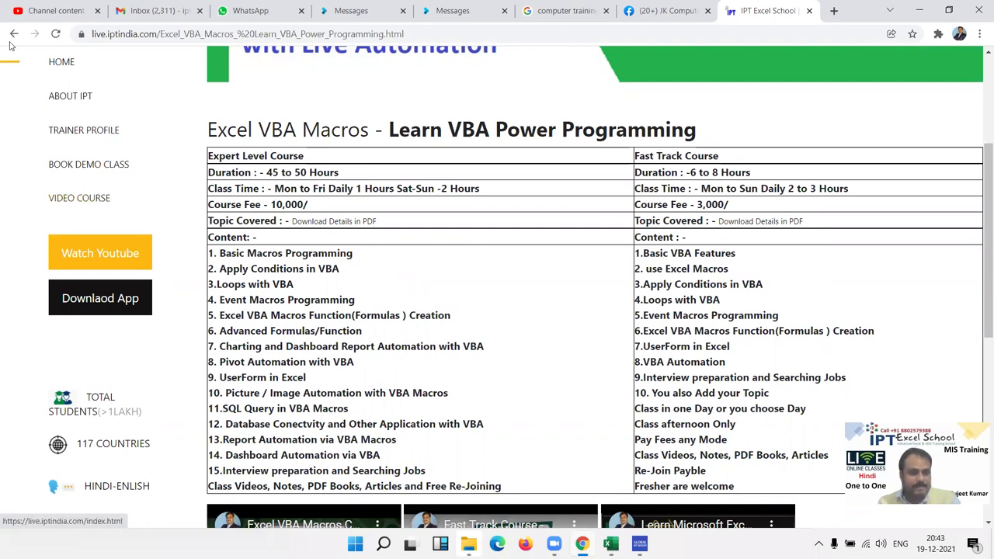
click(14, 34)
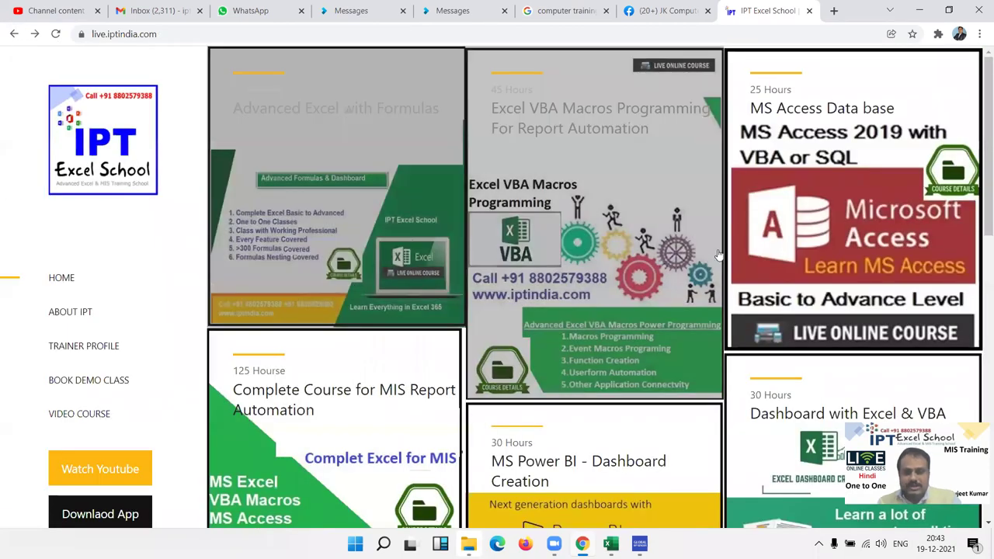
scroll(659, 355, down, 3)
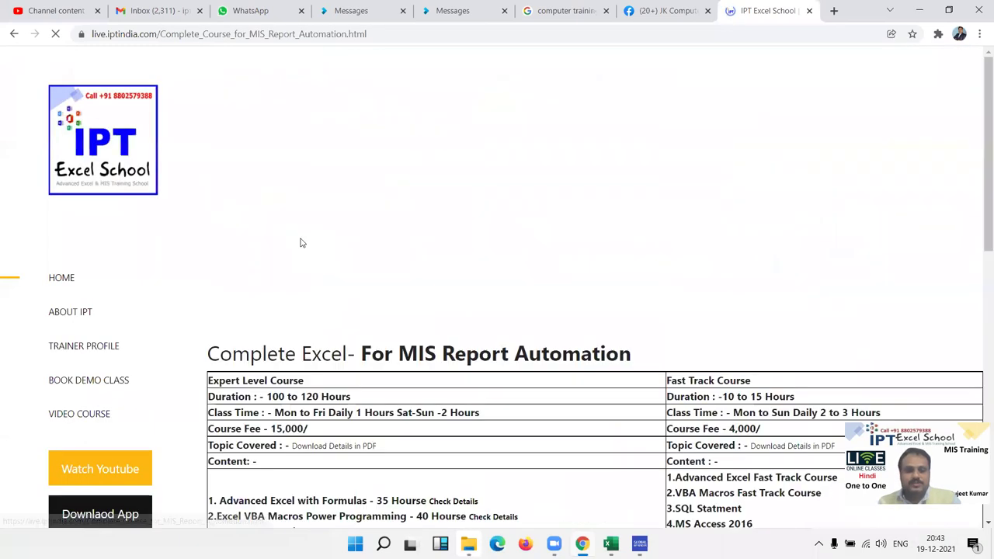
scroll(300, 249, down, 5)
double_click(250, 285)
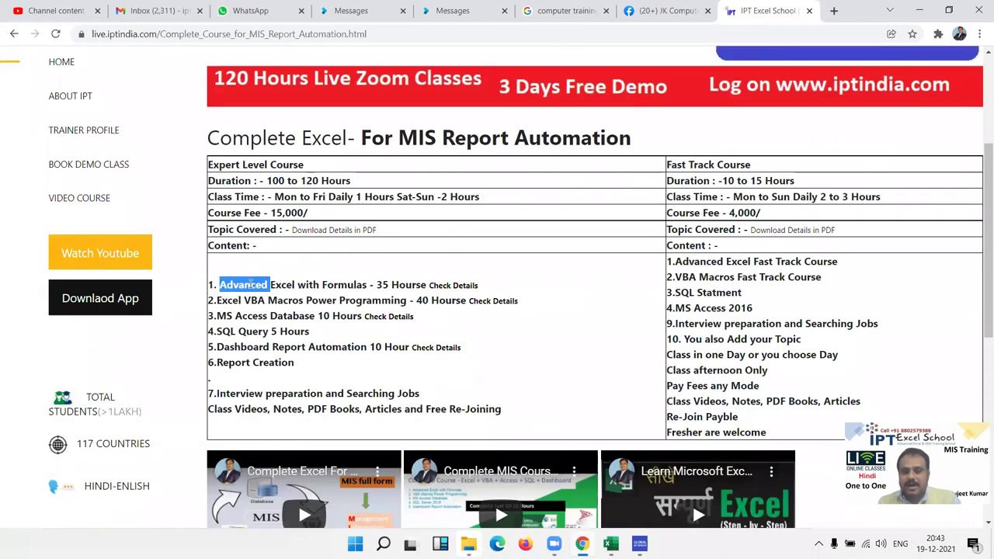
click(251, 284)
triple_click(253, 301)
click(254, 317)
triple_click(253, 317)
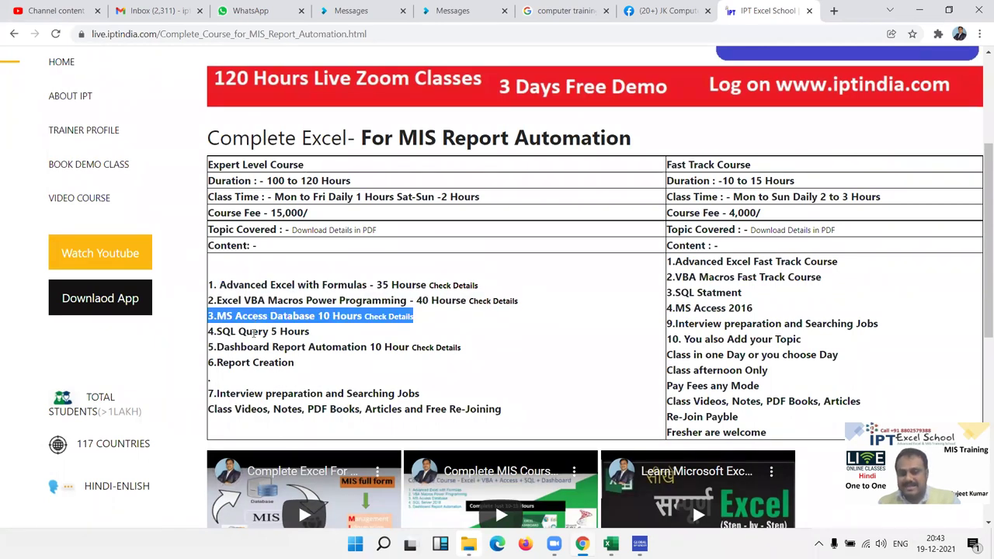
triple_click(254, 331)
triple_click(256, 347)
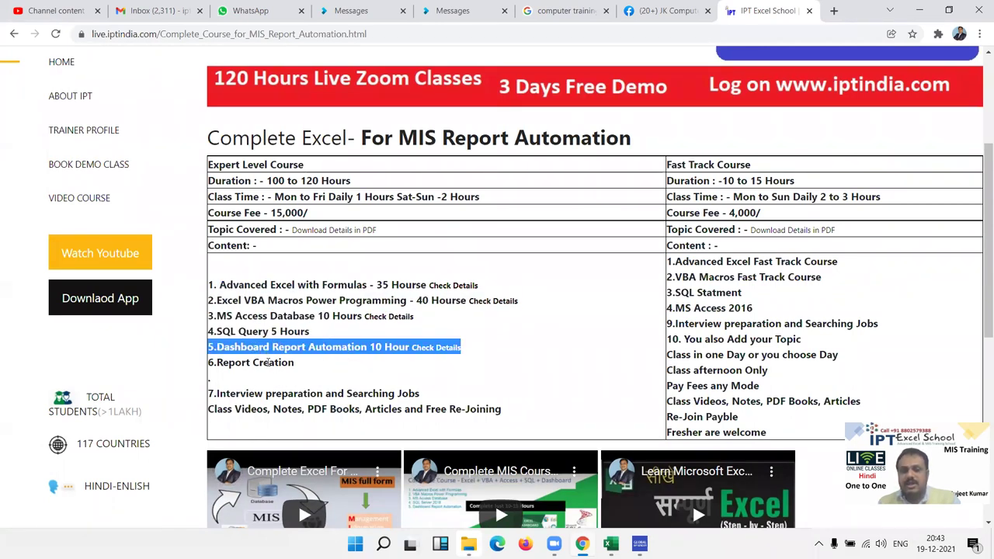
triple_click(267, 362)
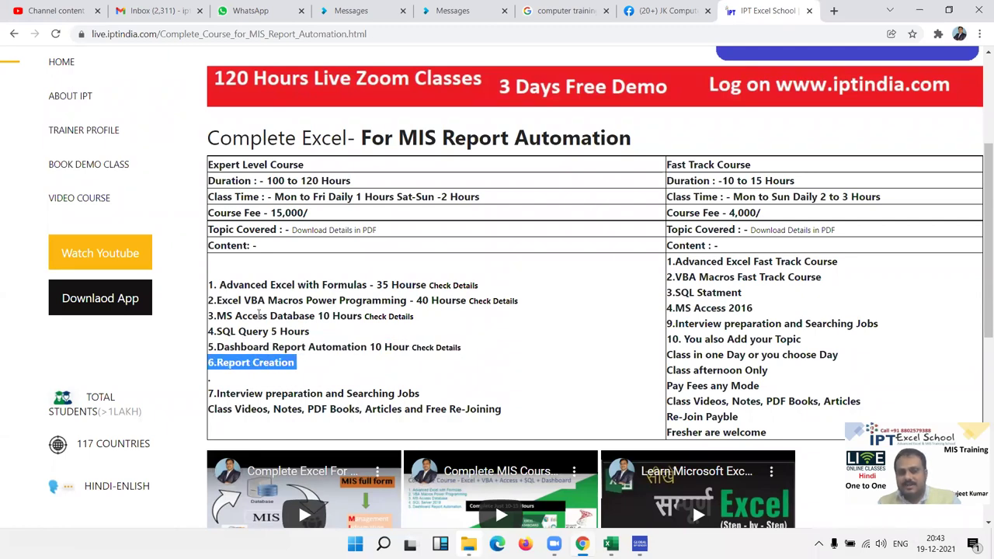
scroll(259, 311, up, 3)
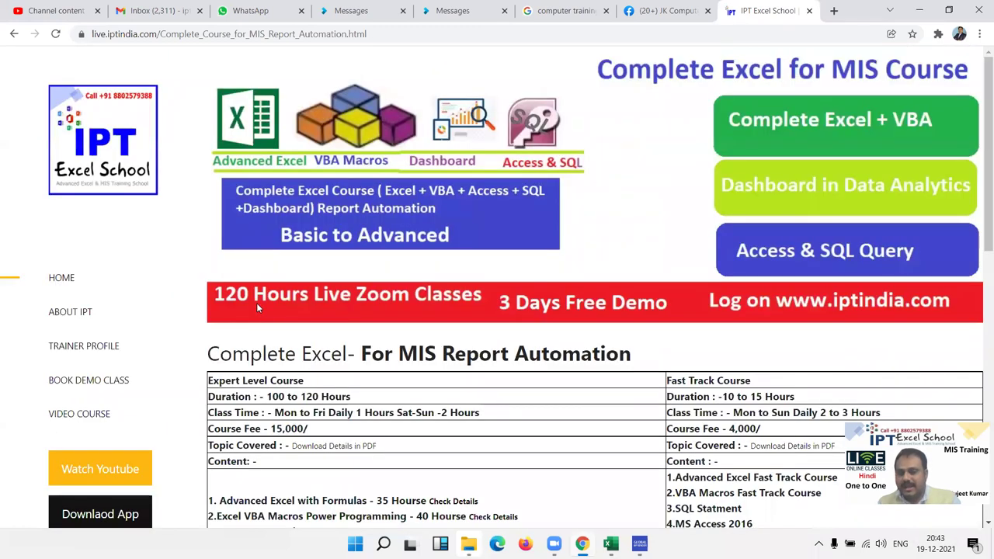
click(14, 35)
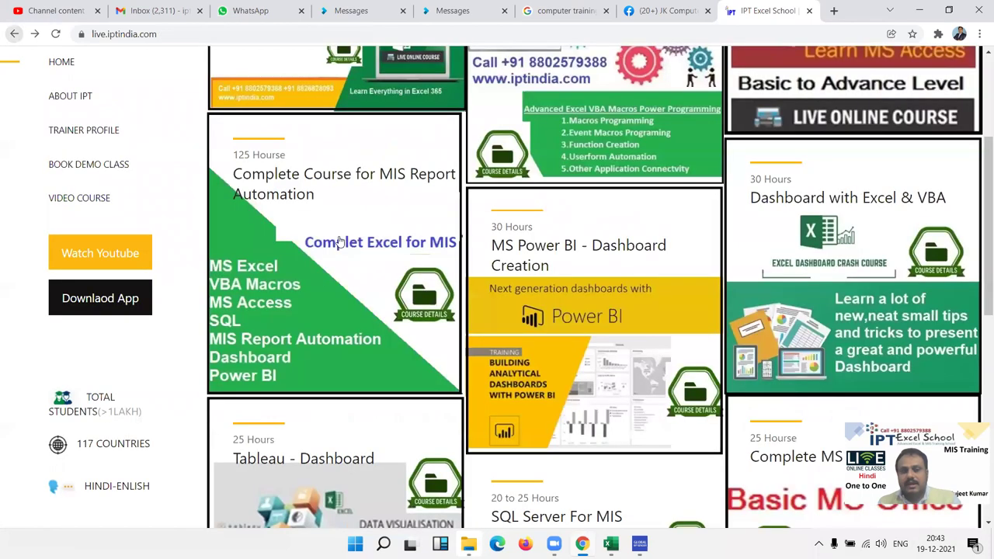
click(558, 323)
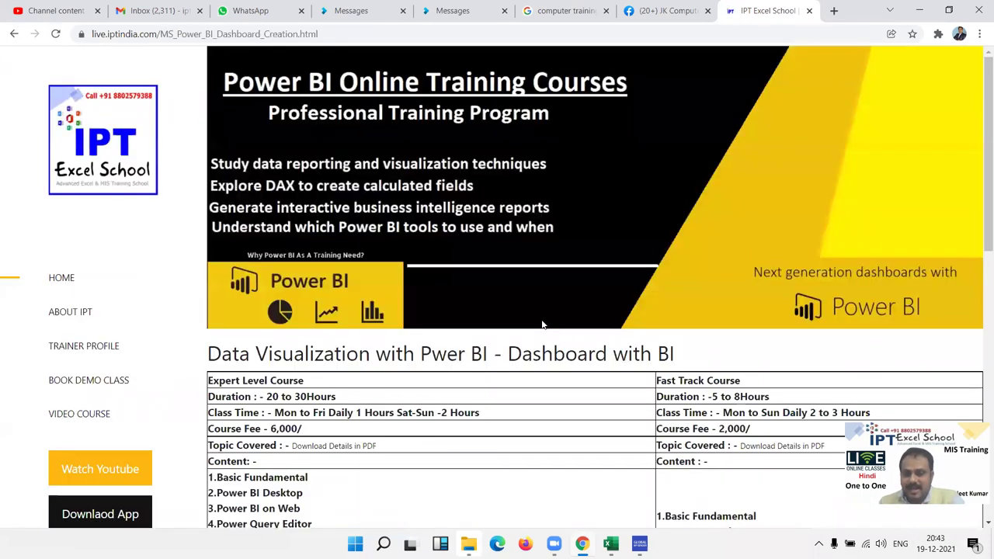
scroll(543, 324, down, 3)
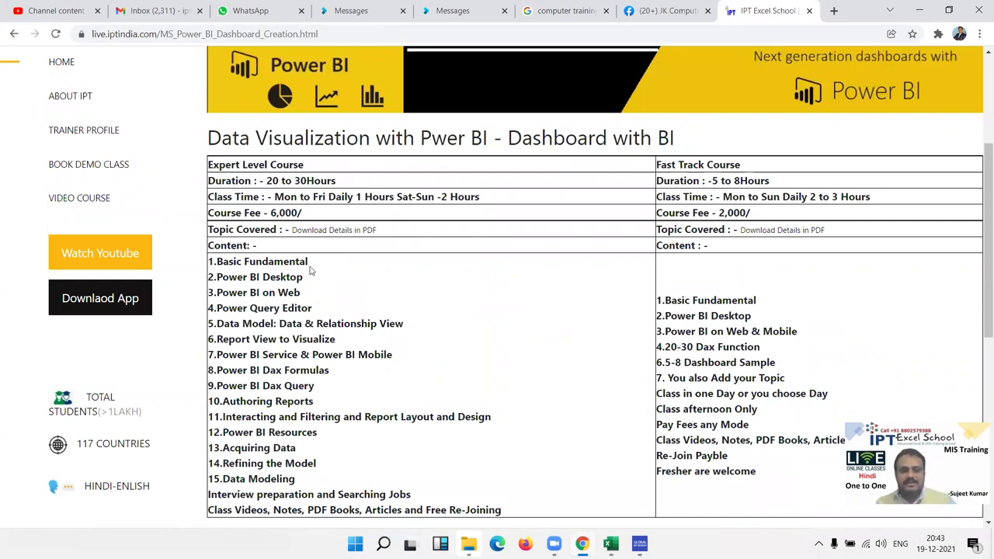
triple_click(267, 164)
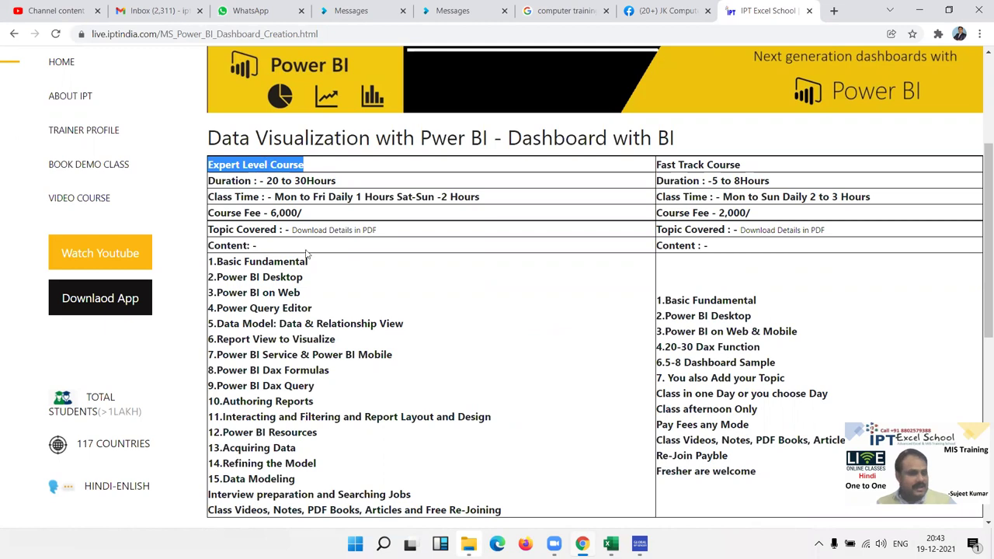
triple_click(278, 261)
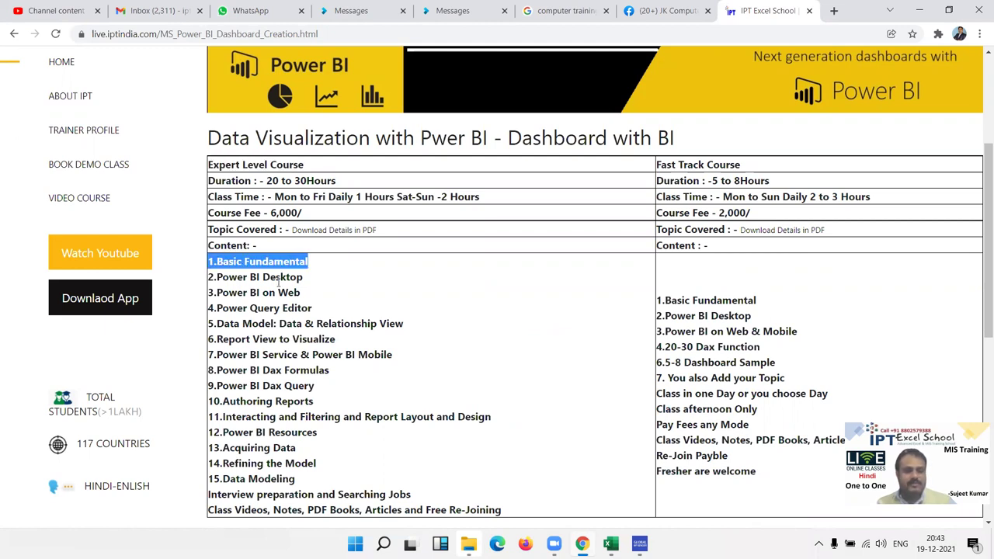
double_click(278, 281)
double_click(289, 309)
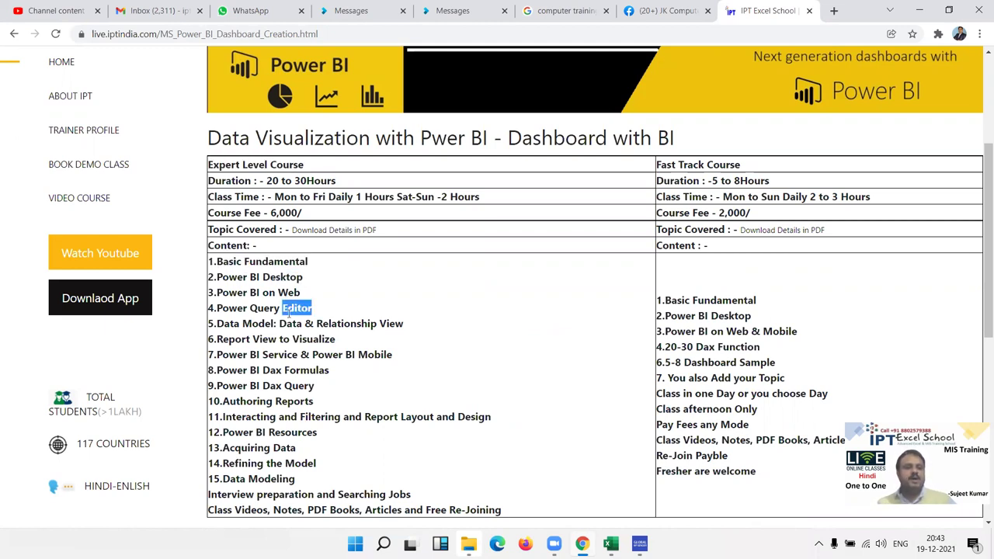
triple_click(289, 327)
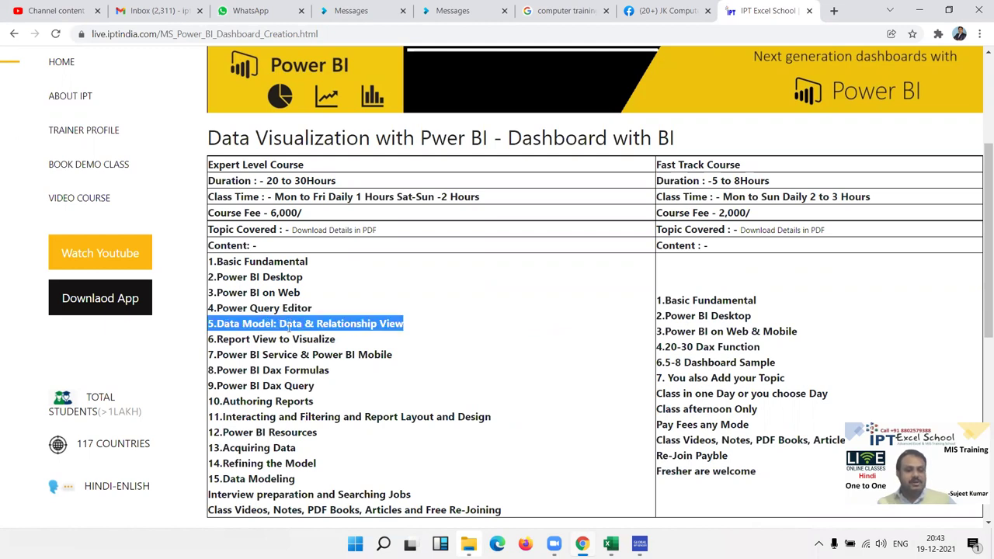
triple_click(291, 339)
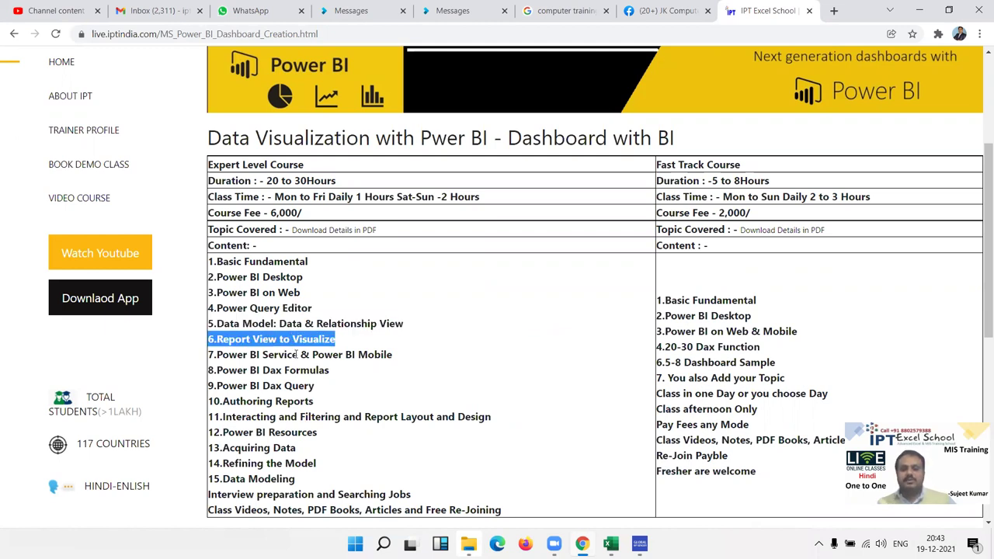
triple_click(296, 354)
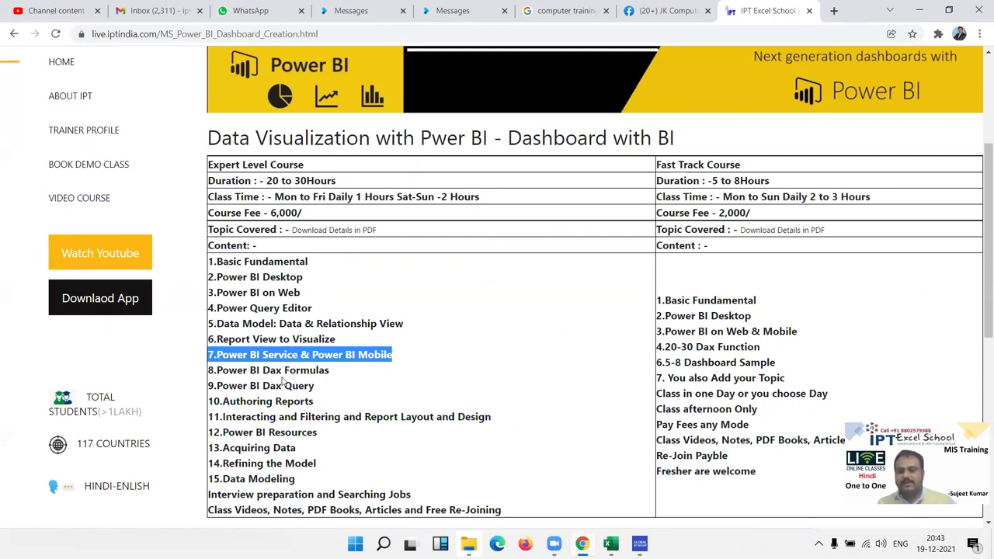
click(282, 371)
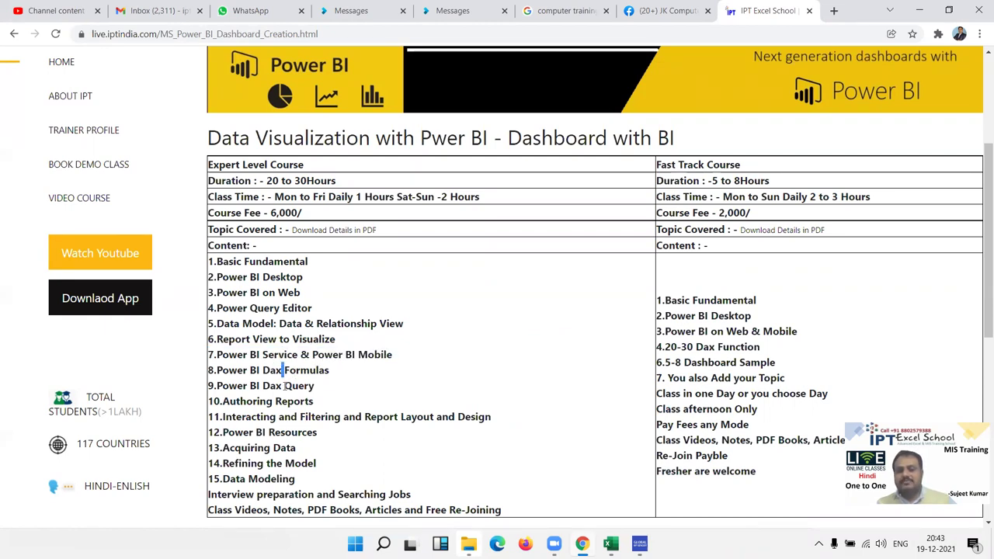
double_click(285, 385)
double_click(285, 401)
double_click(287, 417)
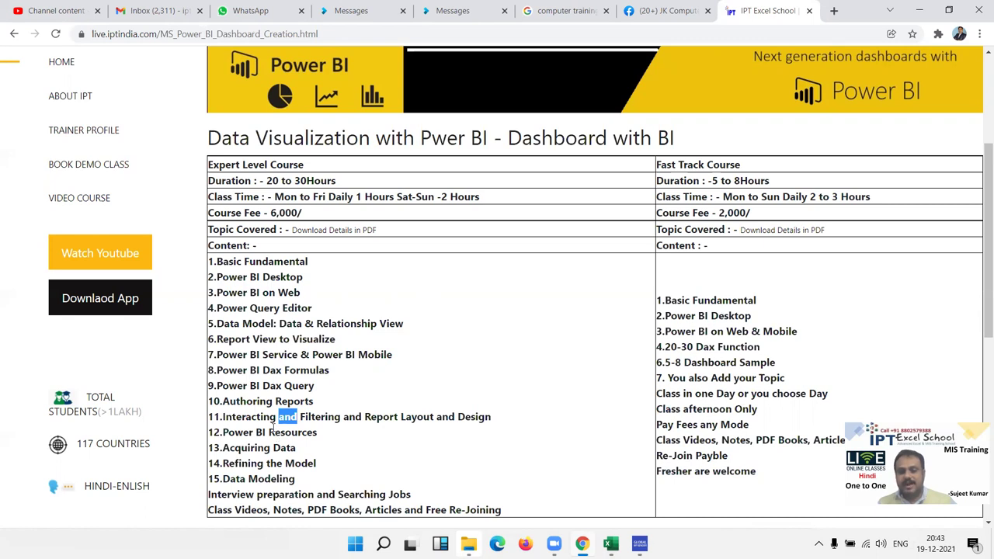
triple_click(272, 428)
triple_click(271, 449)
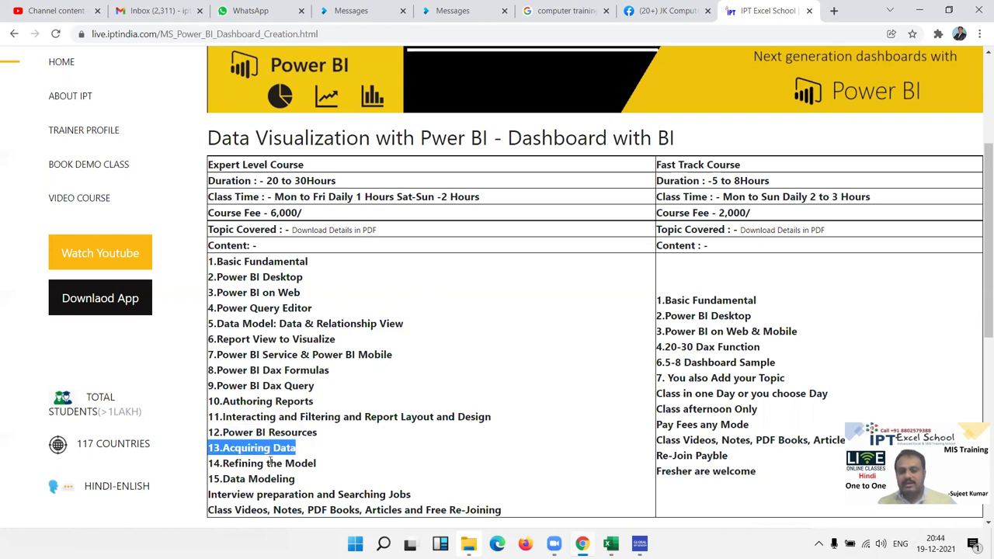
double_click(275, 463)
double_click(300, 463)
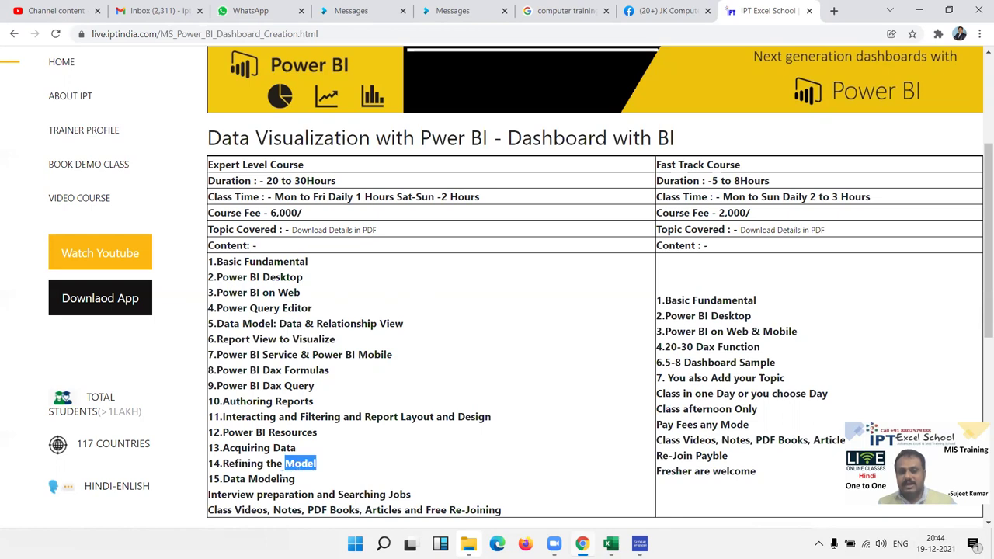
triple_click(298, 479)
scroll(298, 478, down, 3)
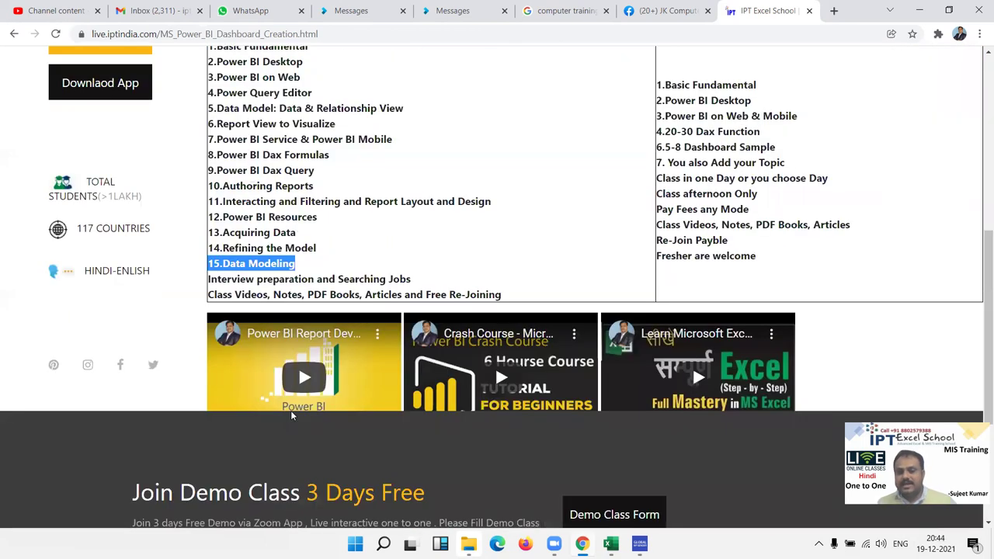
scroll(291, 407, up, 3)
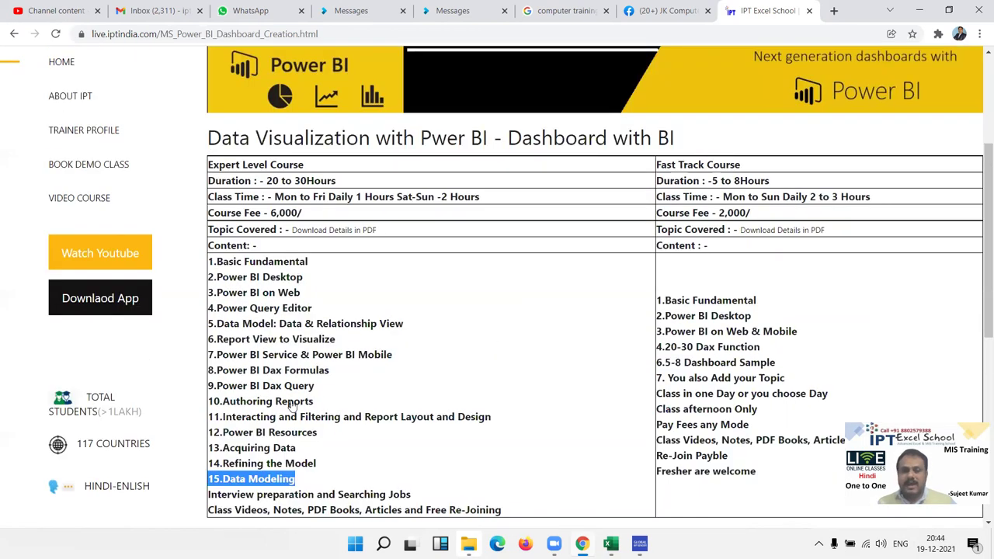
scroll(293, 407, up, 3)
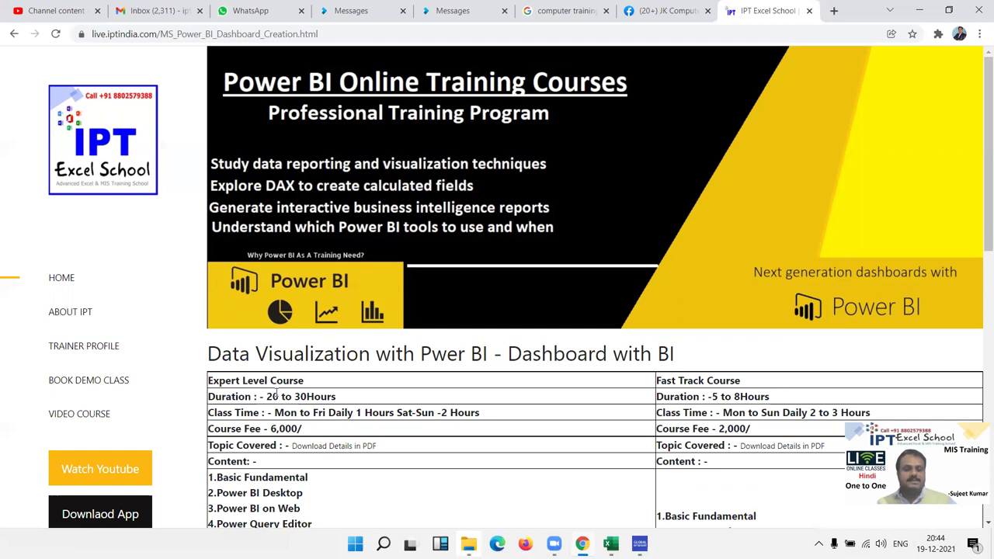
scroll(251, 400, down, 3)
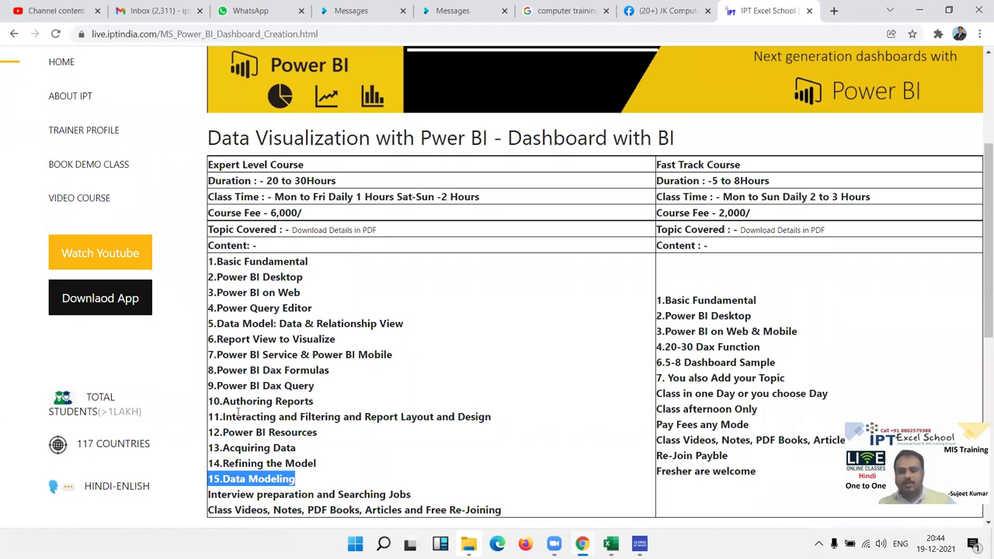
scroll(252, 401, up, 3)
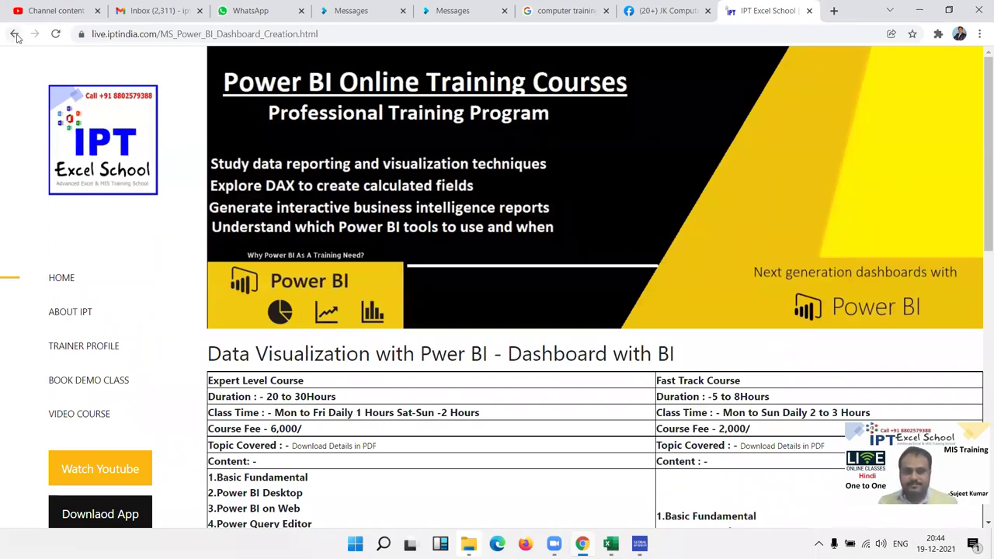
- Go back from the Power BI course page to the course grid and browse the course cards
click(14, 33)
scroll(590, 326, down, 3)
scroll(790, 356, up, 5)
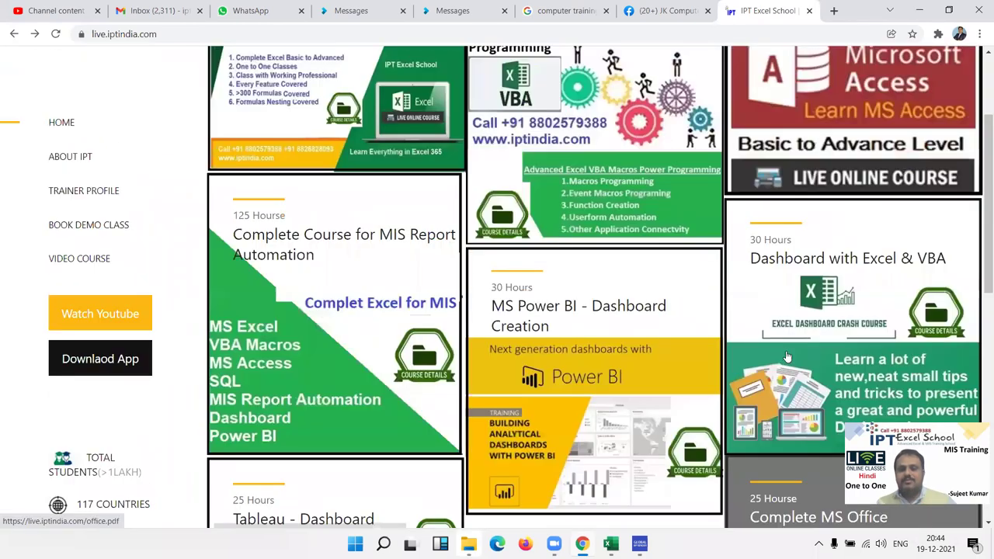
scroll(790, 357, down, 2)
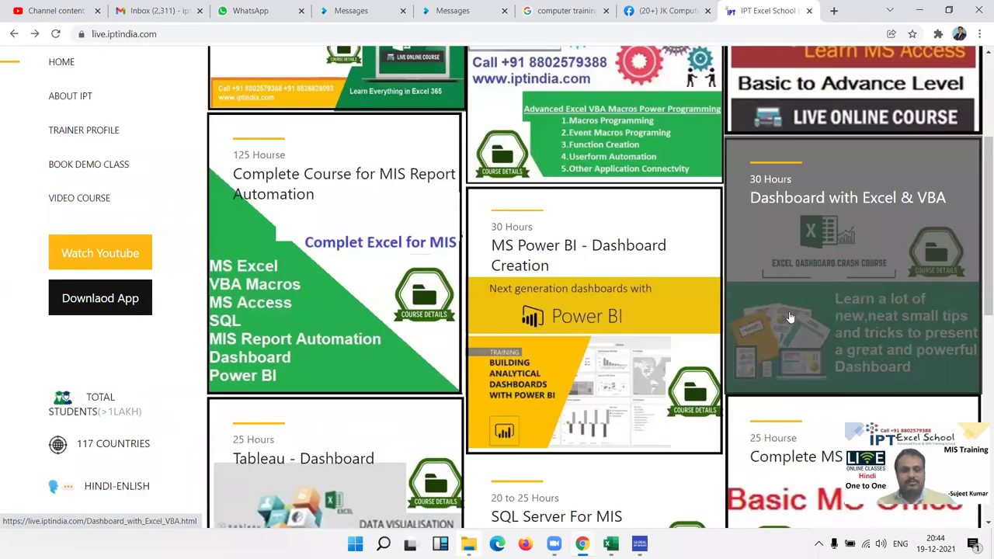
scroll(790, 317, down, 4)
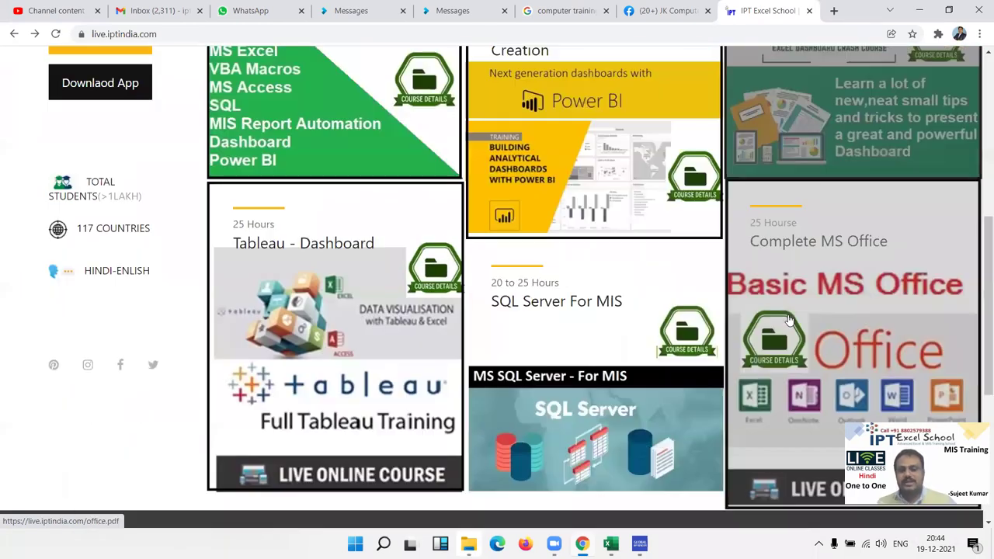
scroll(787, 318, down, 3)
scroll(785, 317, up, 7)
scroll(789, 323, up, 3)
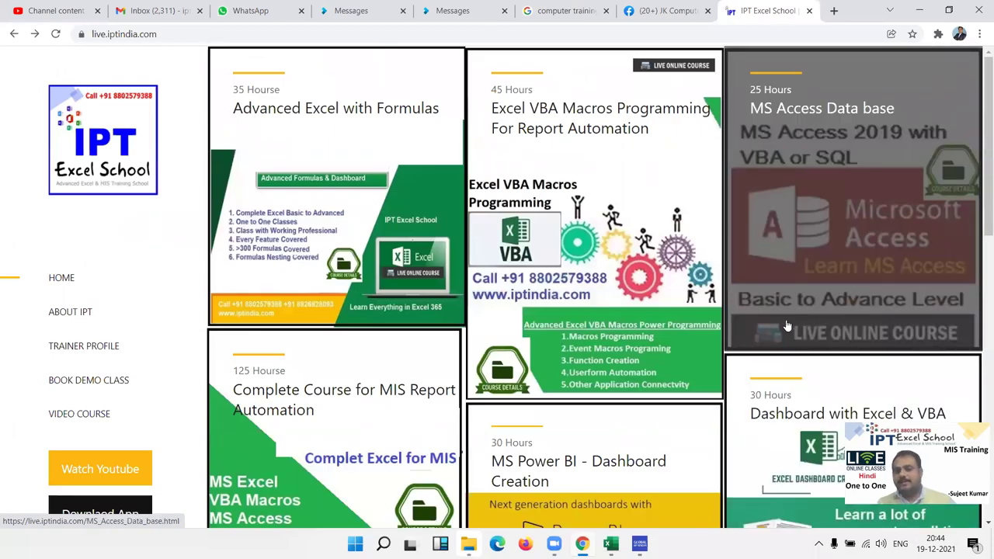
scroll(785, 326, down, 5)
scroll(786, 327, up, 5)
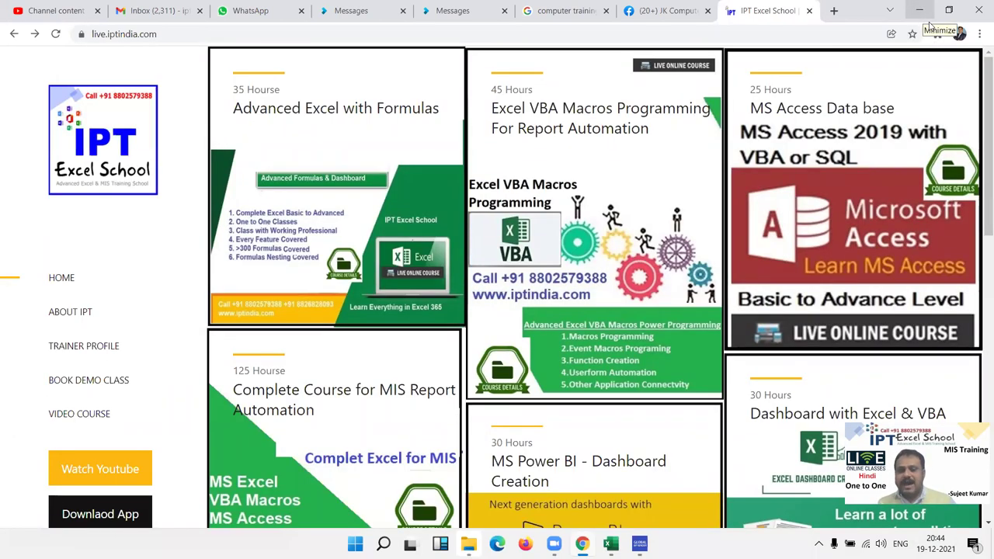
- Minimize both Chrome and the Excel Book3 window to reveal the desktop
click(920, 11)
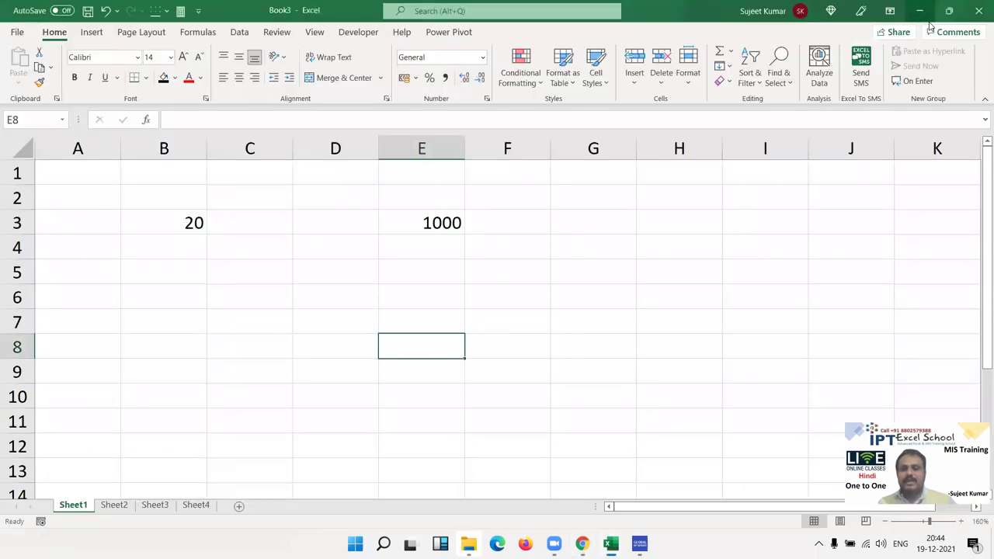
click(920, 11)
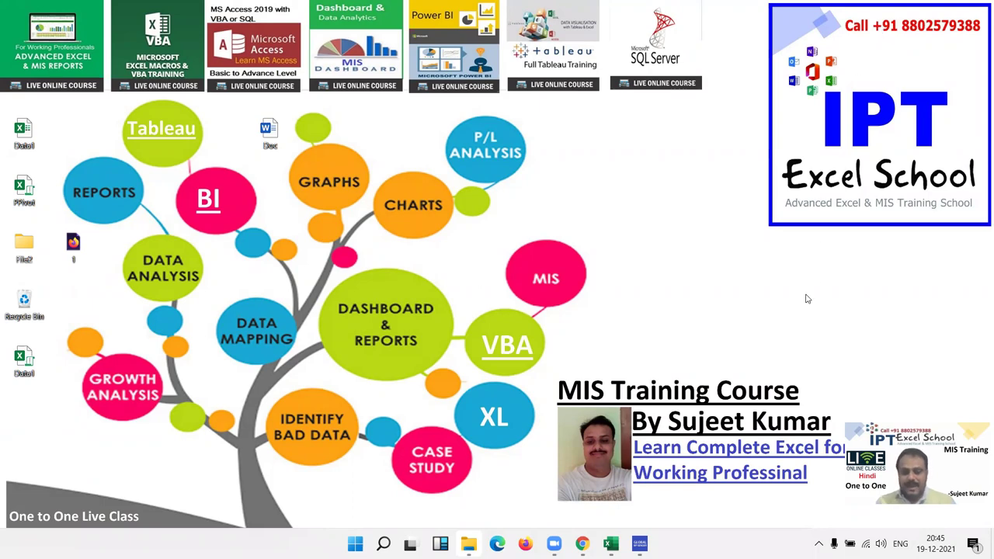
- Reload YouTube Studio's Channel content list to refresh view counts, then minimize Chrome
click(582, 543)
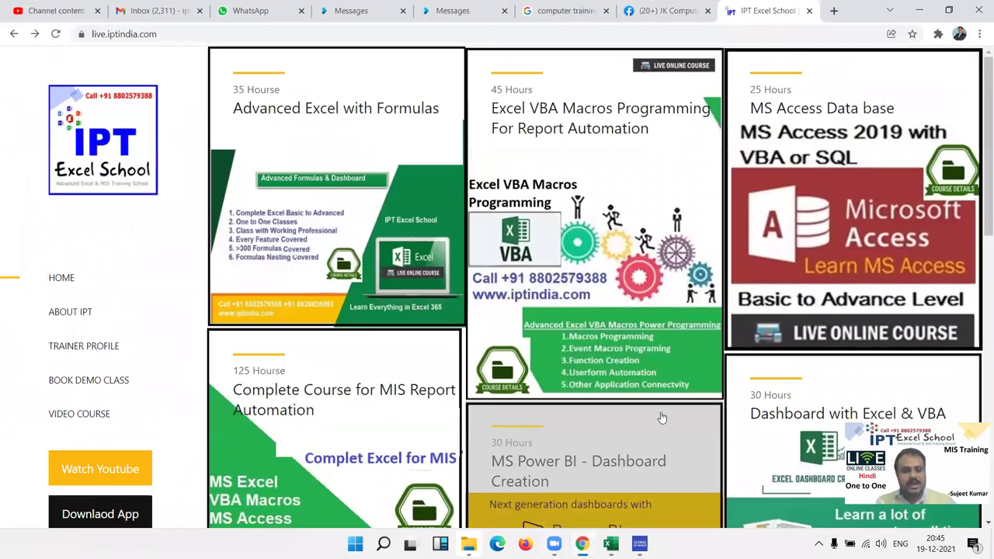
click(55, 10)
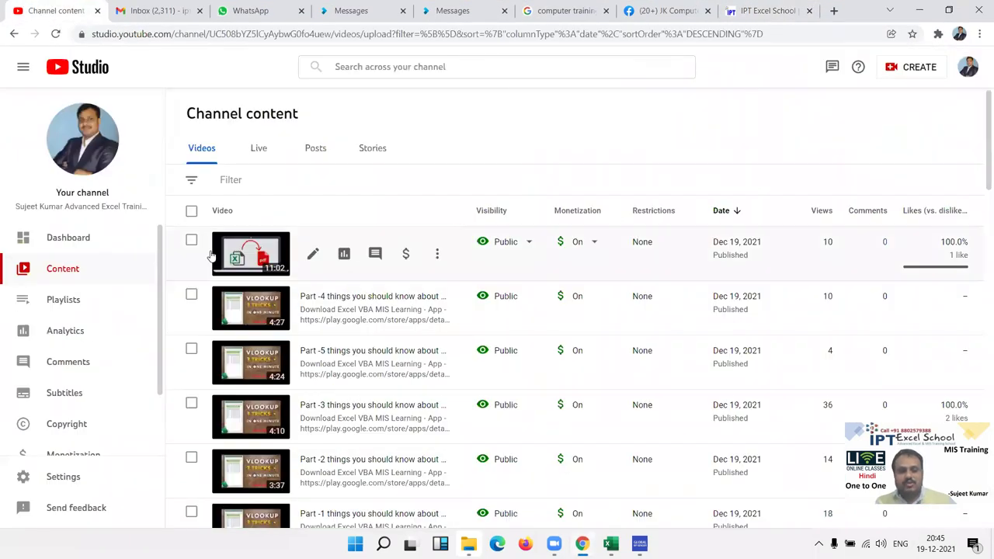
drag(203, 229, 264, 256)
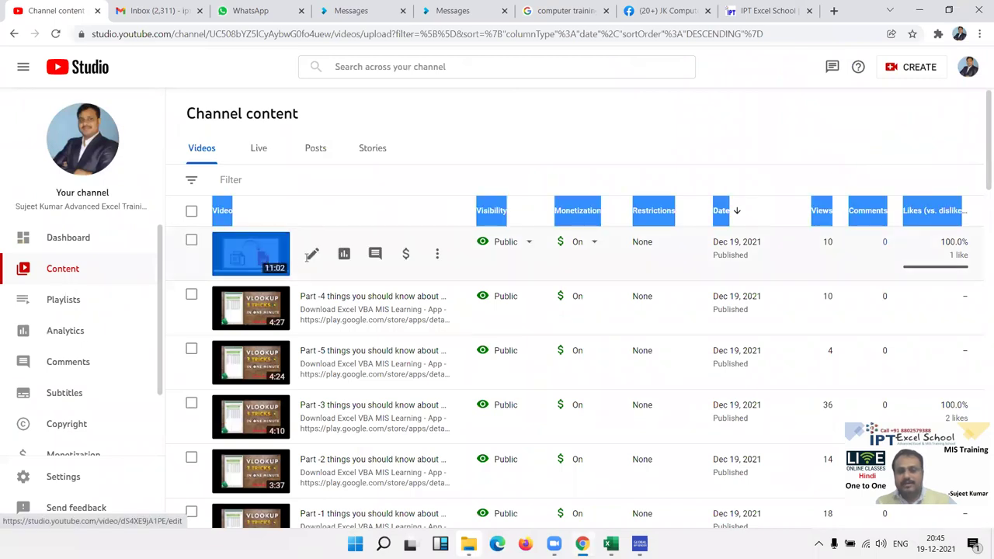
click(425, 137)
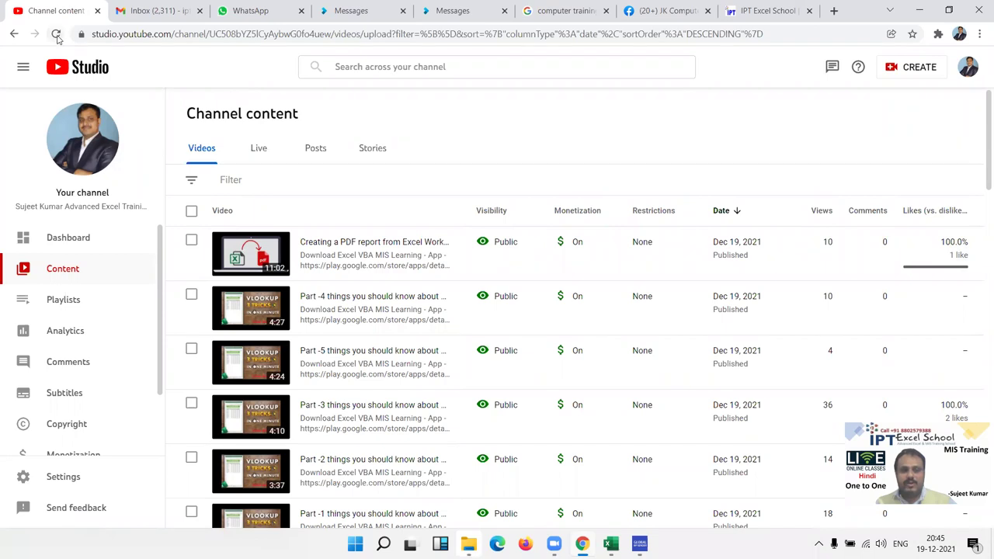
click(56, 33)
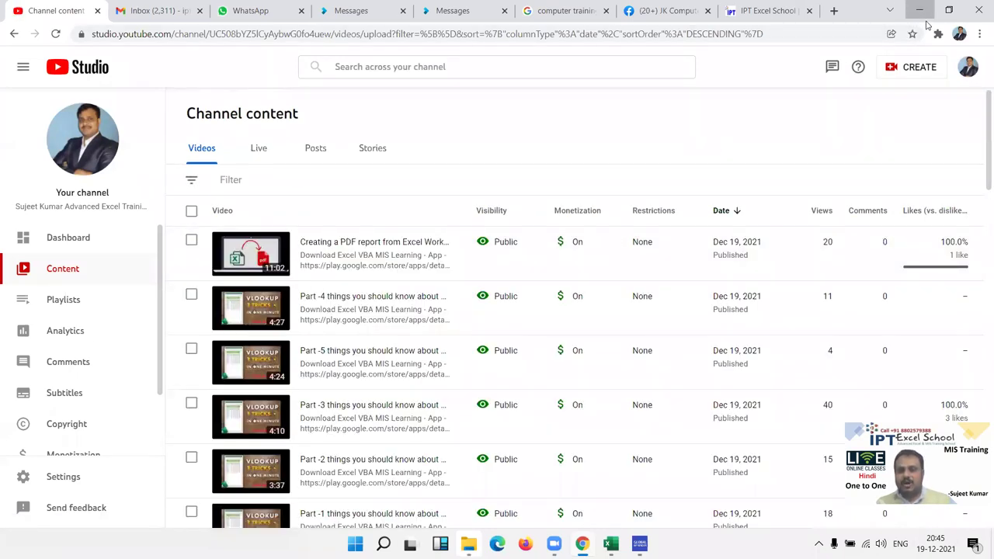
click(924, 18)
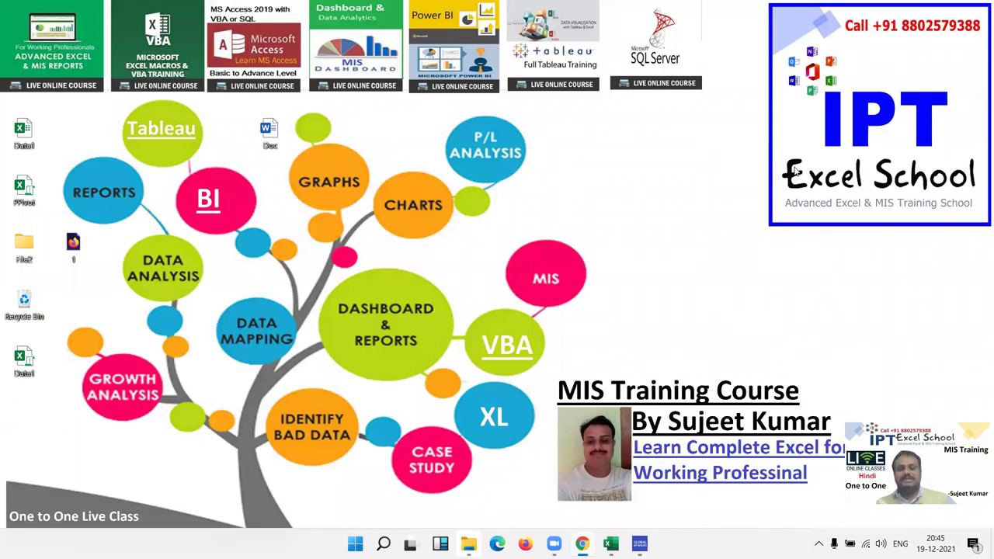